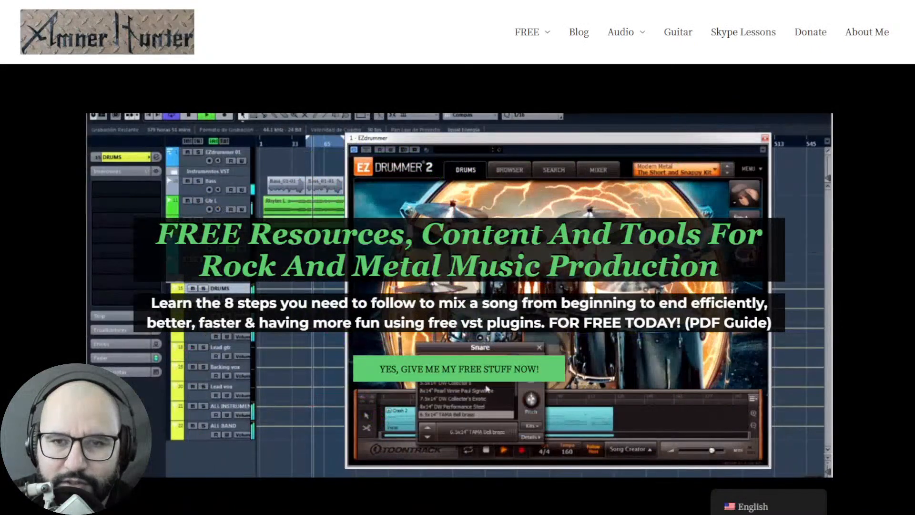
# Switch from the website to REAPER with the open Organic Alien Drones Light plugin window.
pyautogui.moveTo(541, 47)
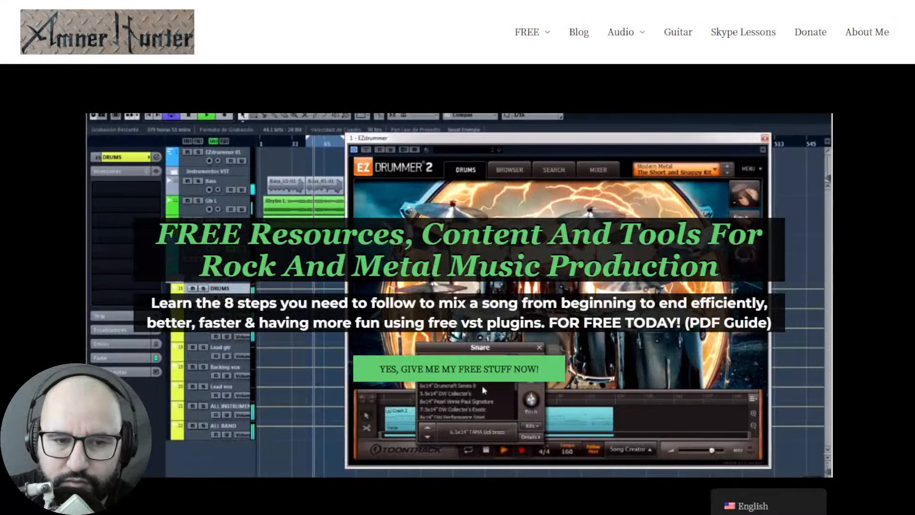
pyautogui.click(119, 378)
pyautogui.hotkey('alt', 'Tab')
pyautogui.hotkey('alt', 'Tab')
pyautogui.hotkey('alt', 'Tab')
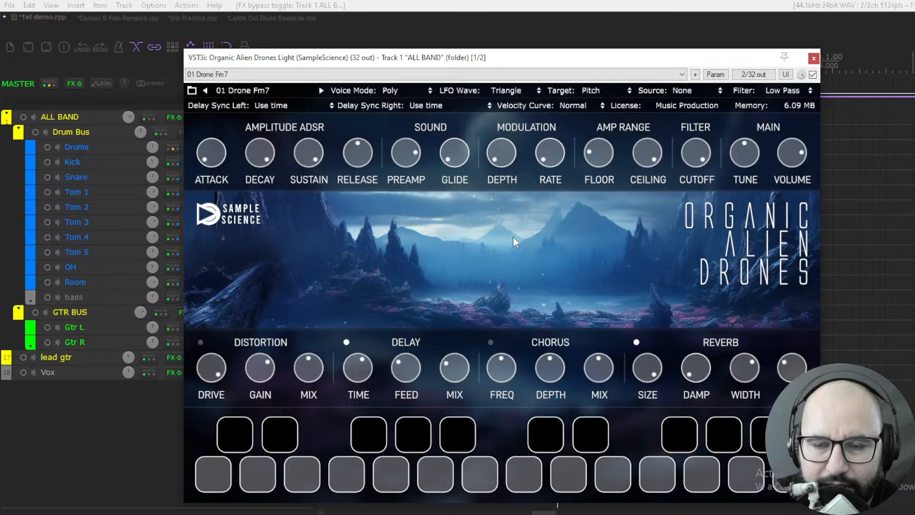
# Examine the list of drone presets available in the Organic Alien Drones plugin, keeping the current preset.
pyautogui.click(270, 91)
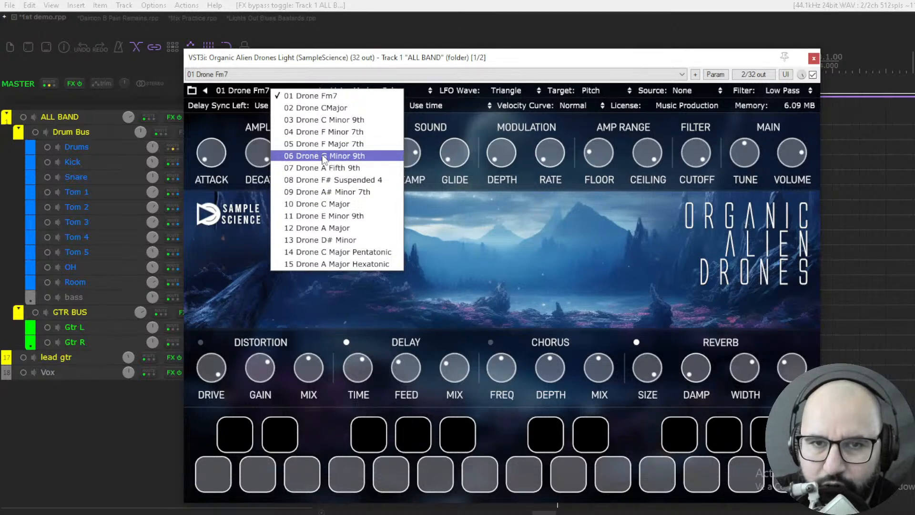
pyautogui.click(422, 201)
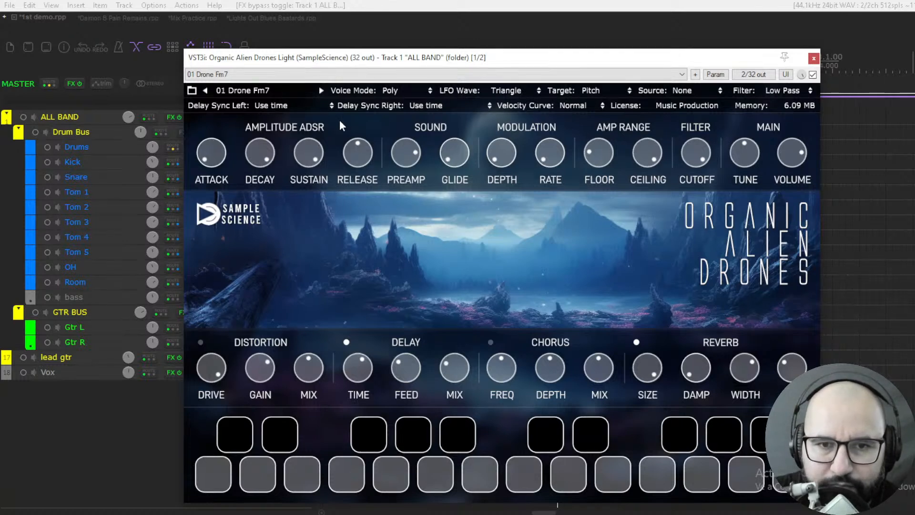
pyautogui.click(264, 92)
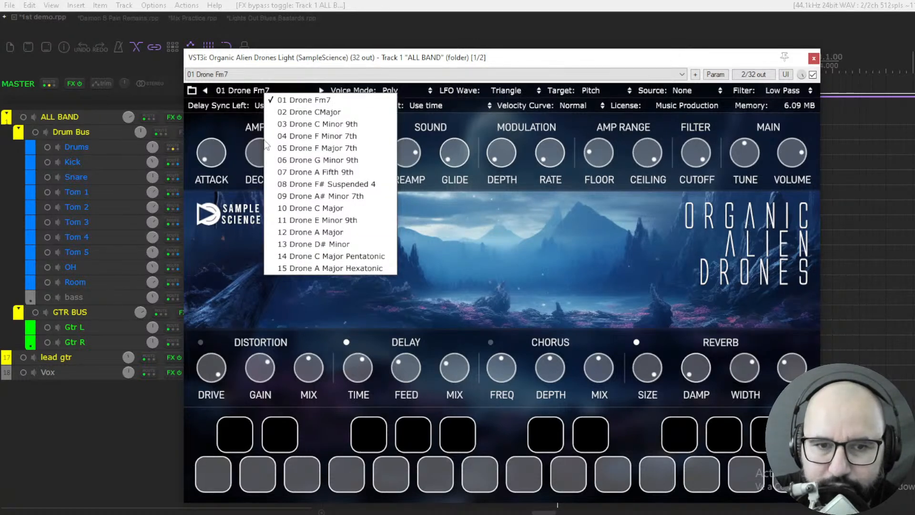
pyautogui.click(419, 123)
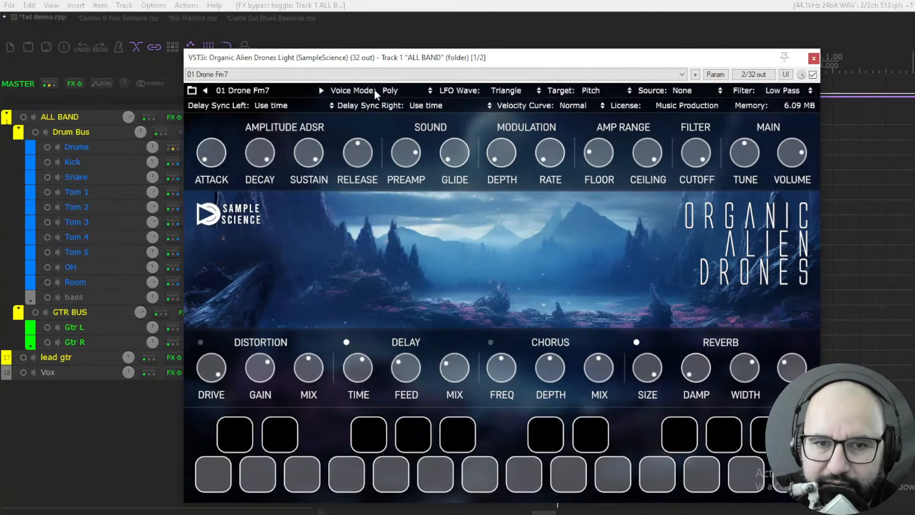
# Examine the plugin's available options for voice mode, LFO wave, modulation target, source and filter type.
pyautogui.click(414, 91)
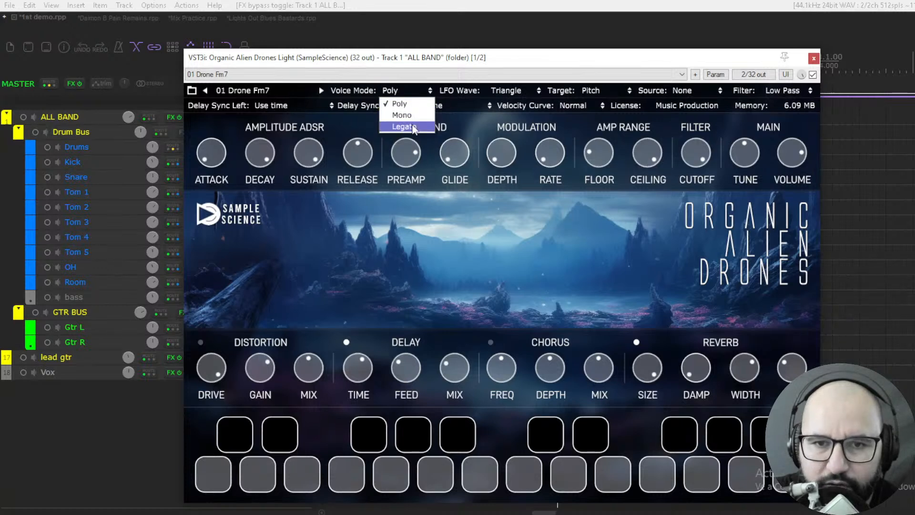
pyautogui.click(506, 92)
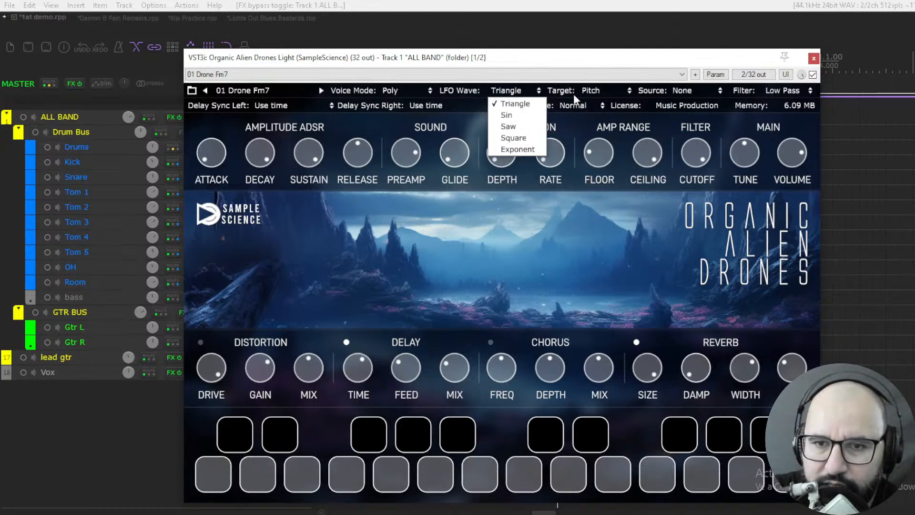
pyautogui.click(602, 91)
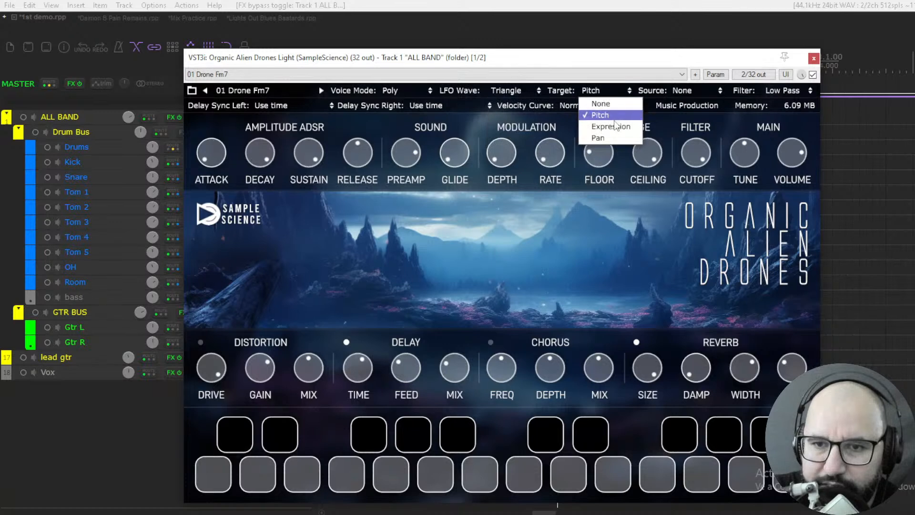
pyautogui.click(570, 120)
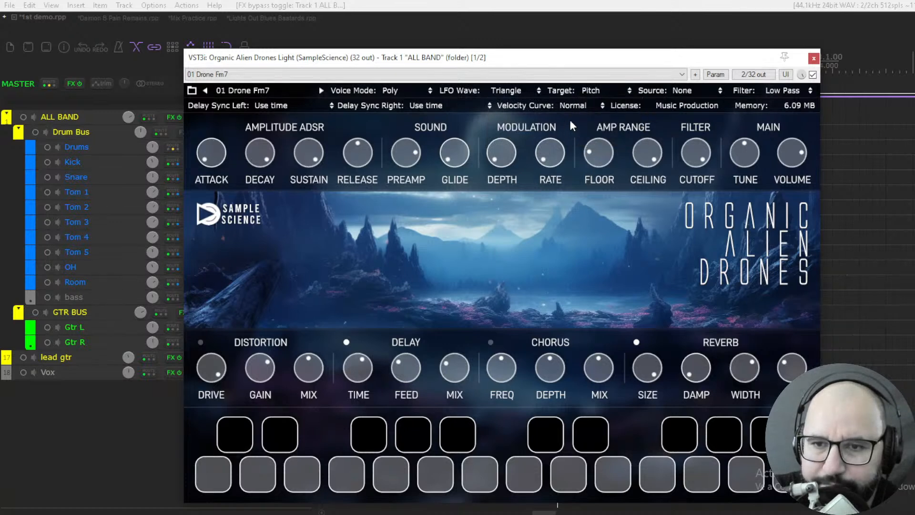
pyautogui.click(673, 90)
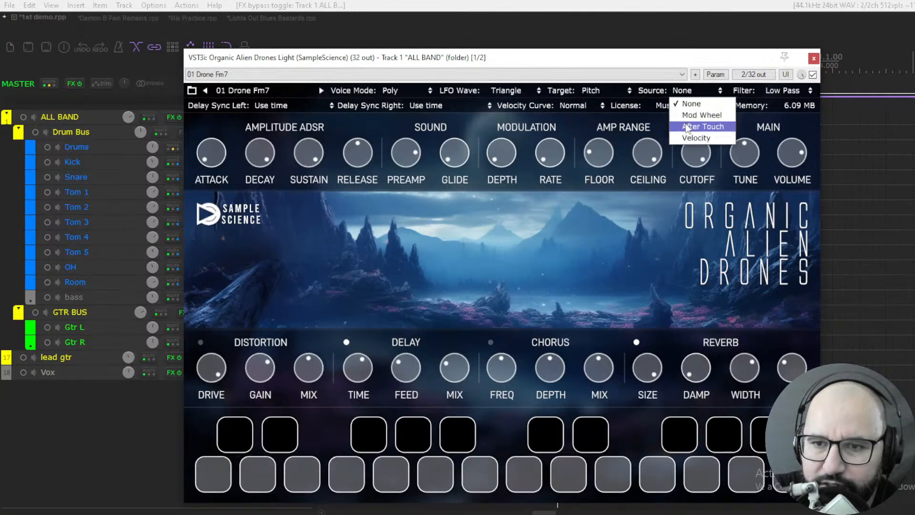
pyautogui.click(650, 118)
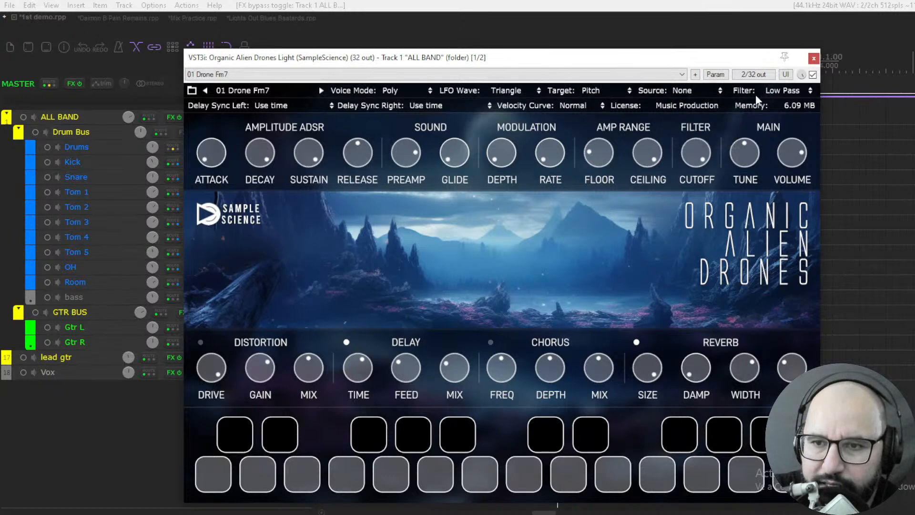
pyautogui.click(780, 92)
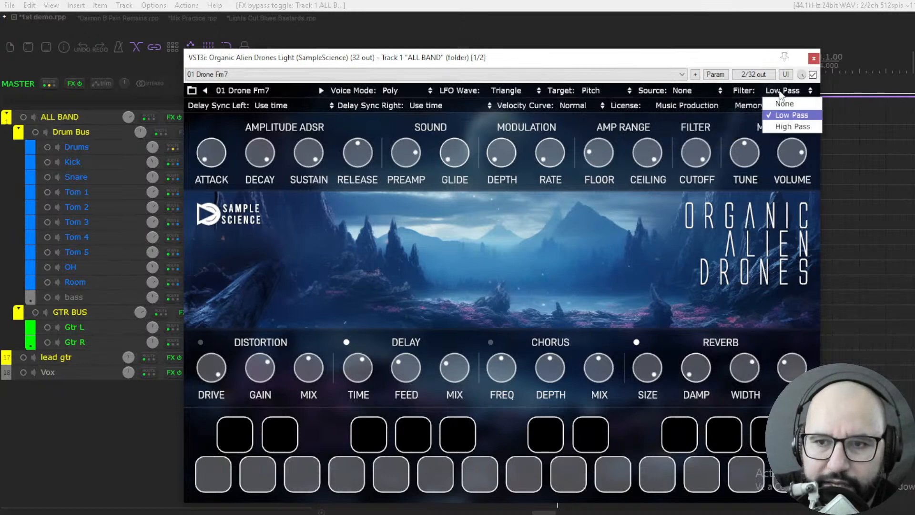
pyautogui.click(731, 112)
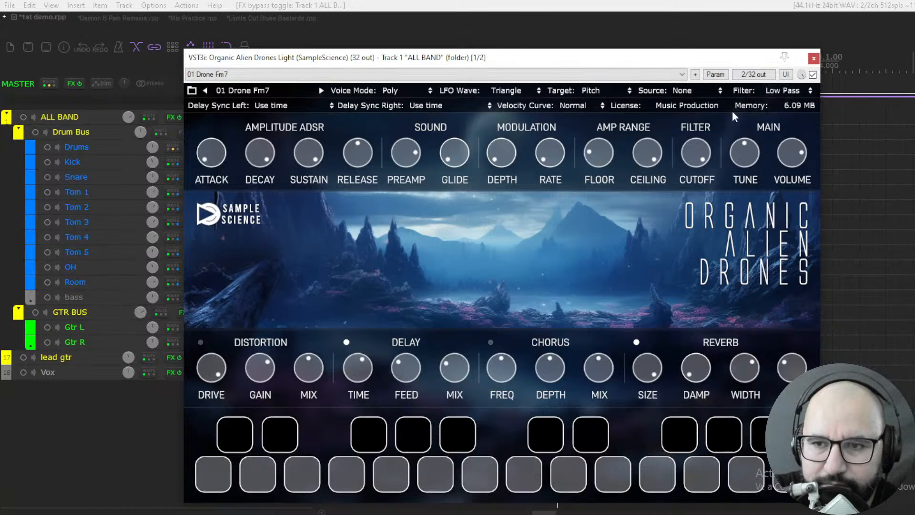
# Examine the available settings for left delay sync and velocity curve, and review the filter type options.
pyautogui.click(300, 106)
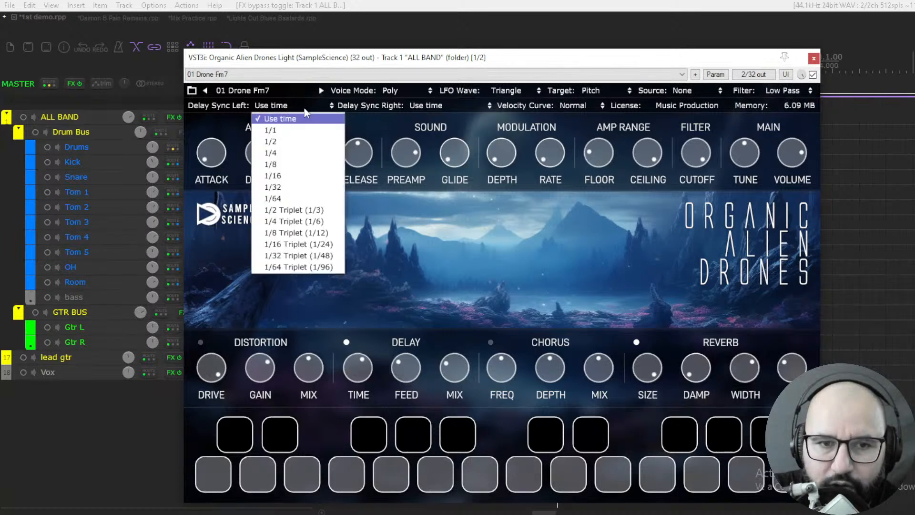
pyautogui.click(387, 110)
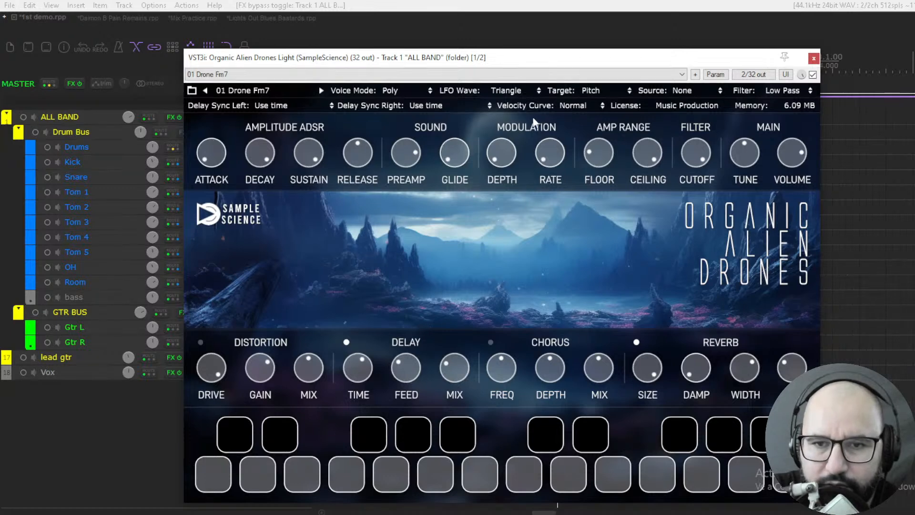
pyautogui.click(566, 106)
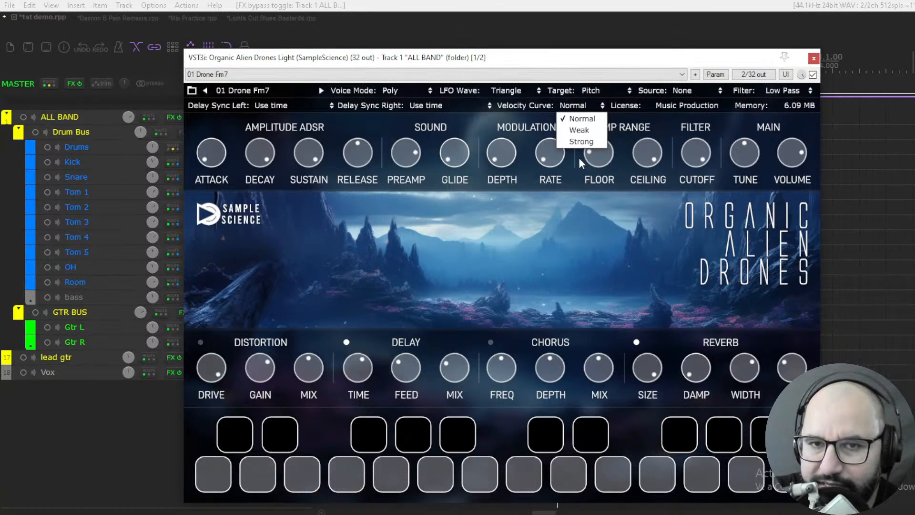
pyautogui.click(648, 125)
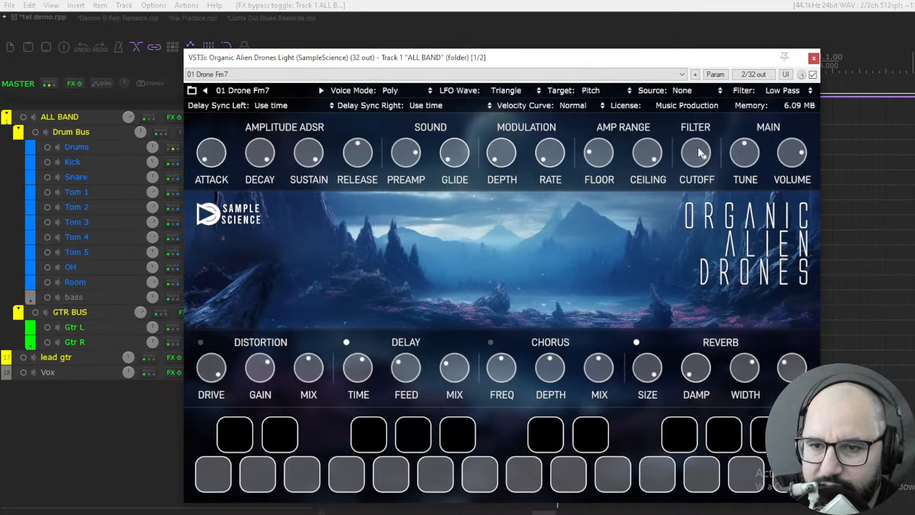
pyautogui.click(776, 94)
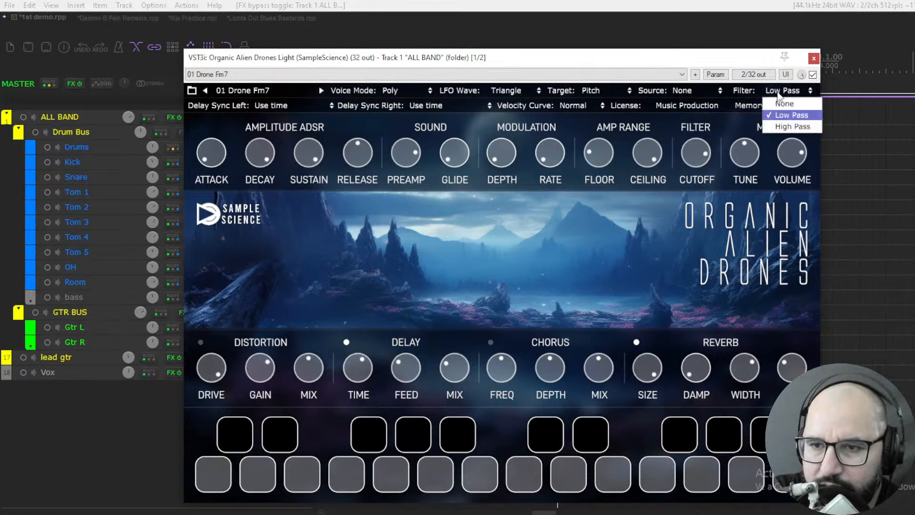
pyautogui.click(719, 127)
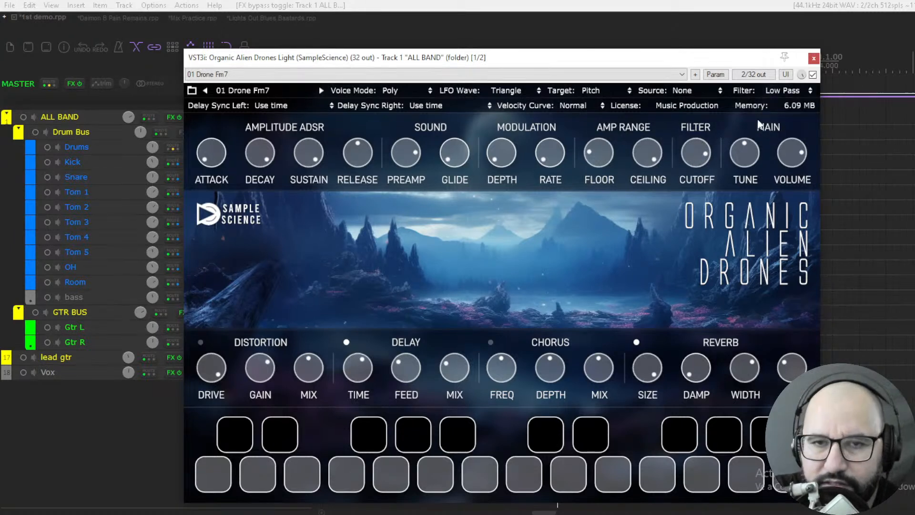
# Raise the main Tune knob and reset it to its default value.
pyautogui.moveTo(746, 152); pyautogui.dragTo(739, 108)
pyautogui.moveTo(735, 140); pyautogui.dragTo(735, 105)
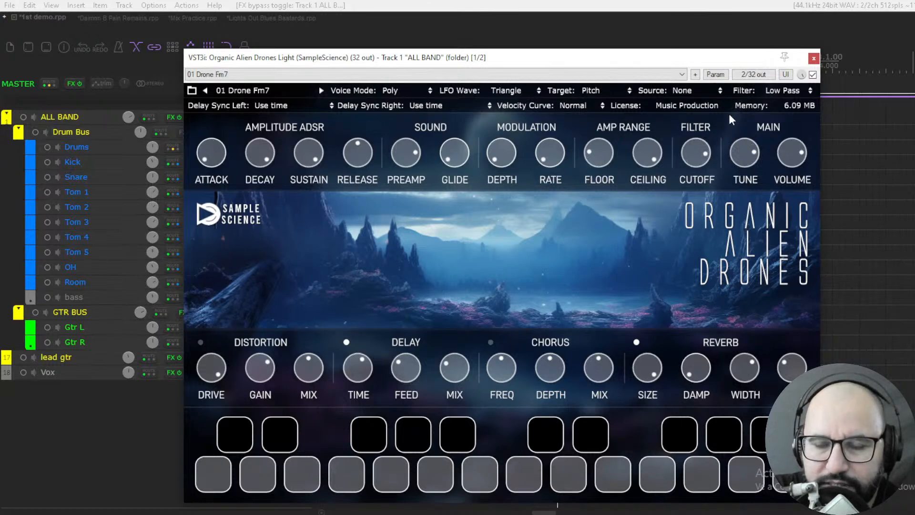
pyautogui.doubleClick(744, 159)
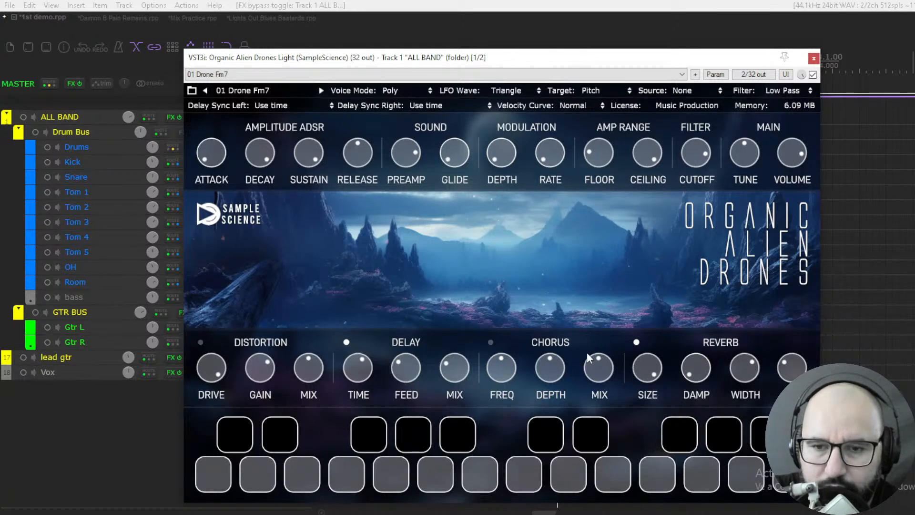
# Switch the reverb and delay effects off and back on, and enable the chorus.
pyautogui.click(635, 348)
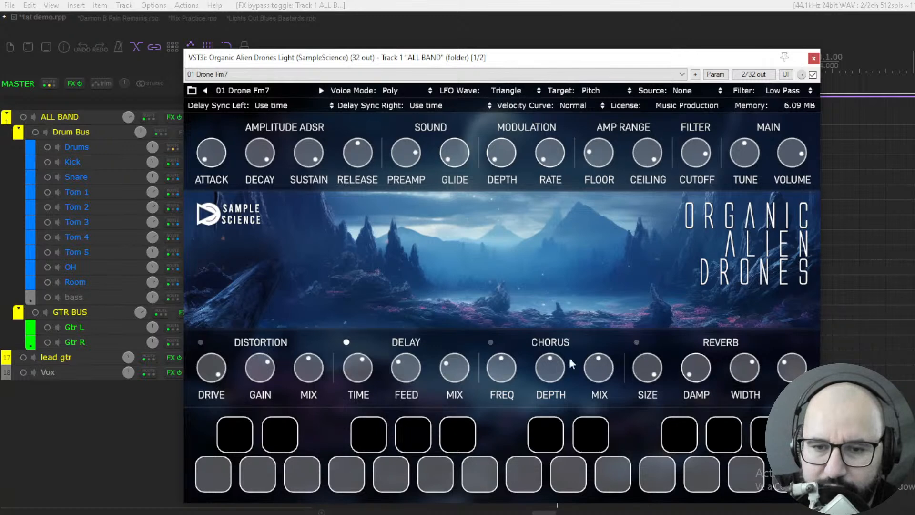
pyautogui.click(347, 342)
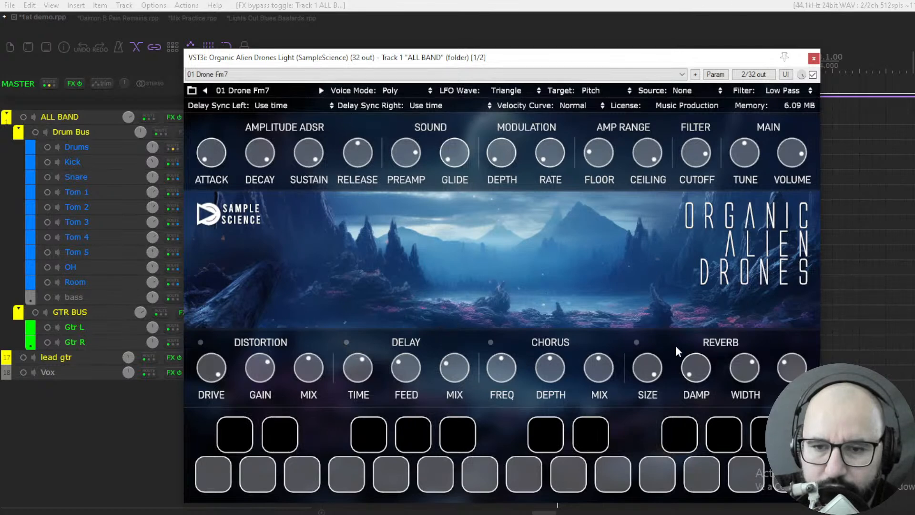
pyautogui.click(637, 342)
pyautogui.click(347, 342)
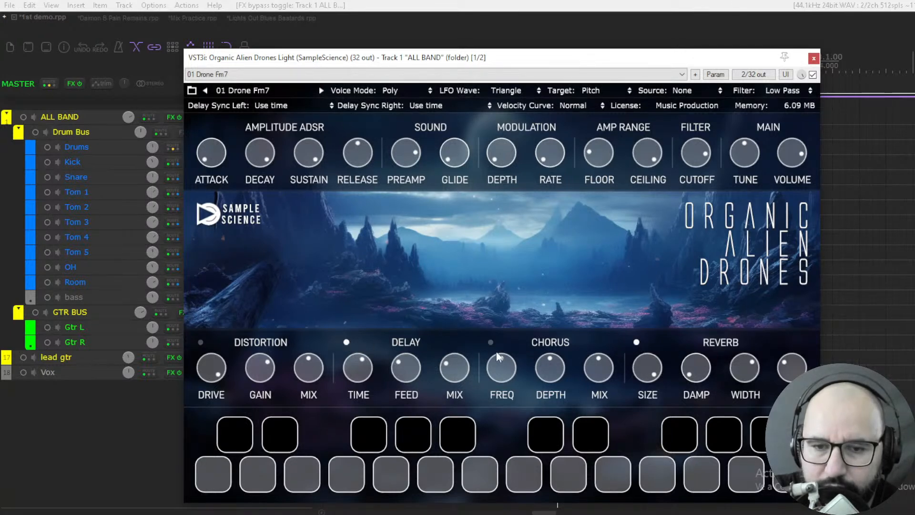
pyautogui.click(491, 343)
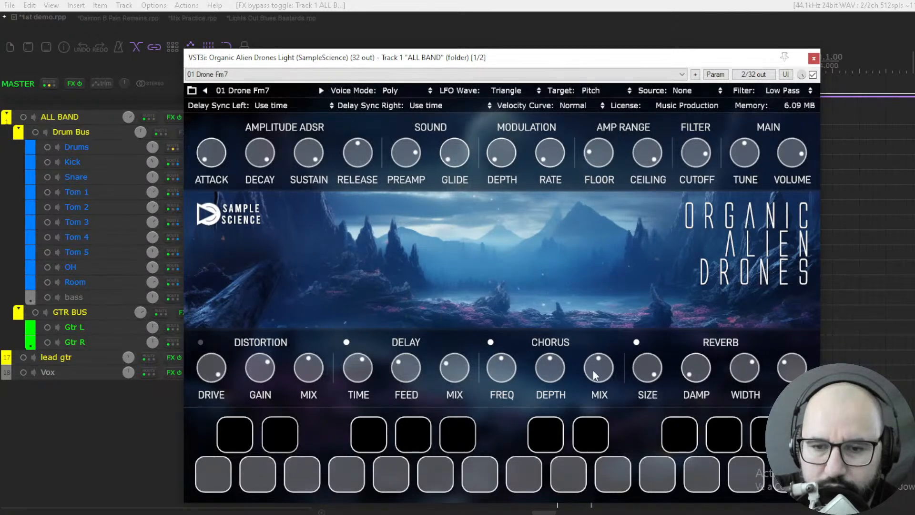
# Load the 02 Drone CMajor preset and adjust its amplitude attack.
pyautogui.click(258, 92)
pyautogui.click(286, 110)
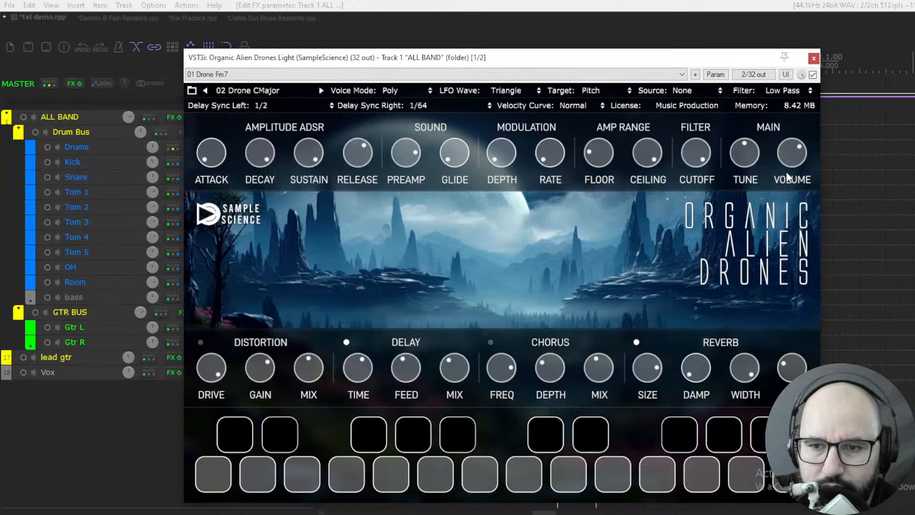
pyautogui.moveTo(216, 139); pyautogui.dragTo(210, 220)
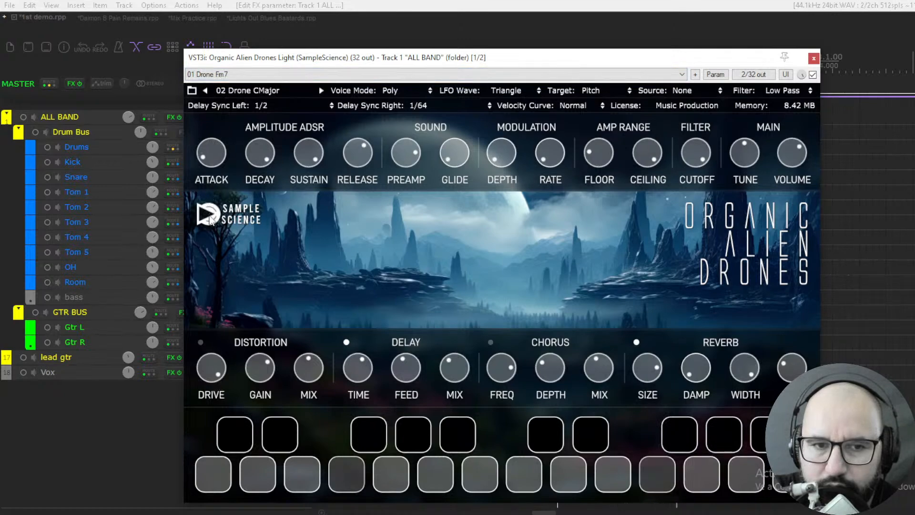
# Load the 03 Drone C Minor 9th preset and lower the main volume.
pyautogui.click(265, 90)
pyautogui.click(297, 122)
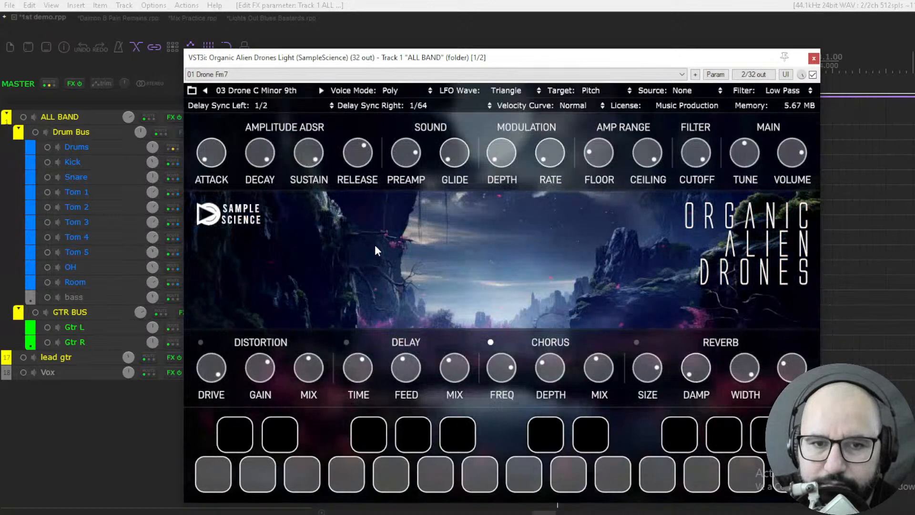
pyautogui.moveTo(790, 165); pyautogui.dragTo(792, 185)
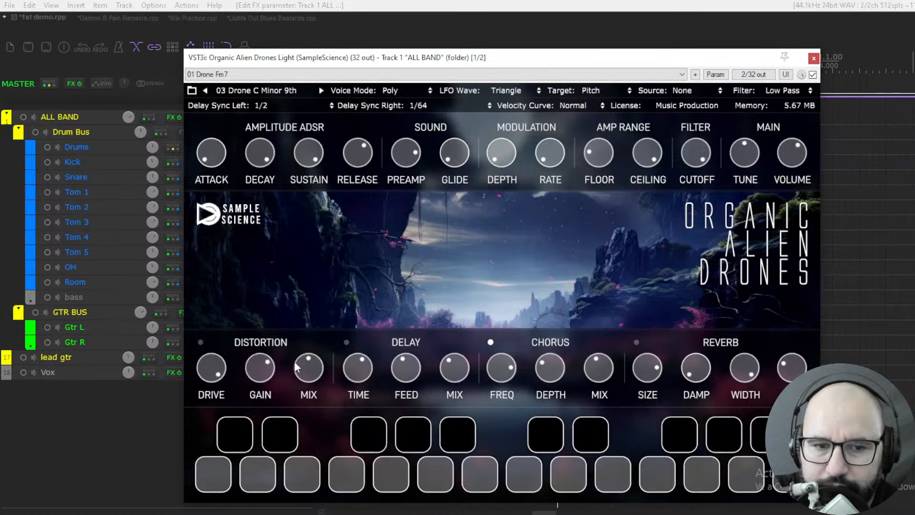
# Lower the distortion drive, try the distortion on and off, and swap the chorus for the reverb.
pyautogui.moveTo(212, 381); pyautogui.dragTo(214, 498)
pyautogui.click(202, 343)
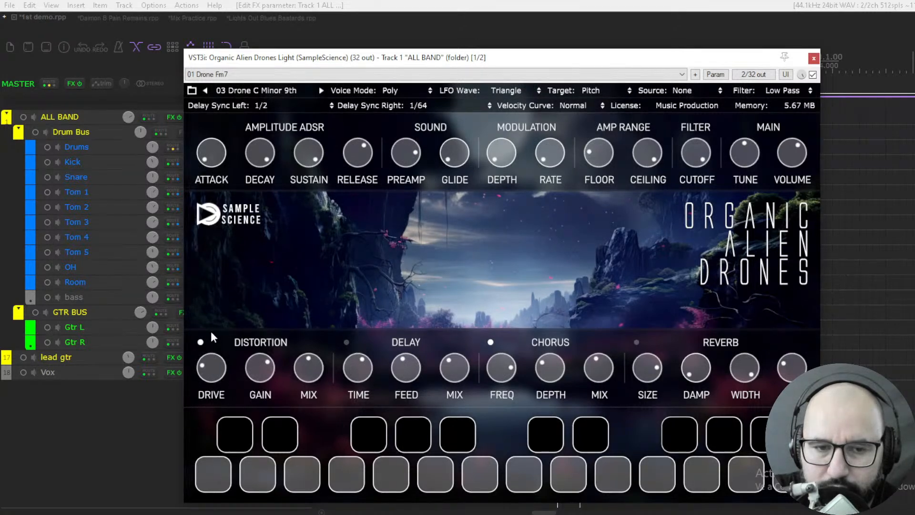
pyautogui.click(201, 342)
pyautogui.click(491, 342)
pyautogui.click(636, 343)
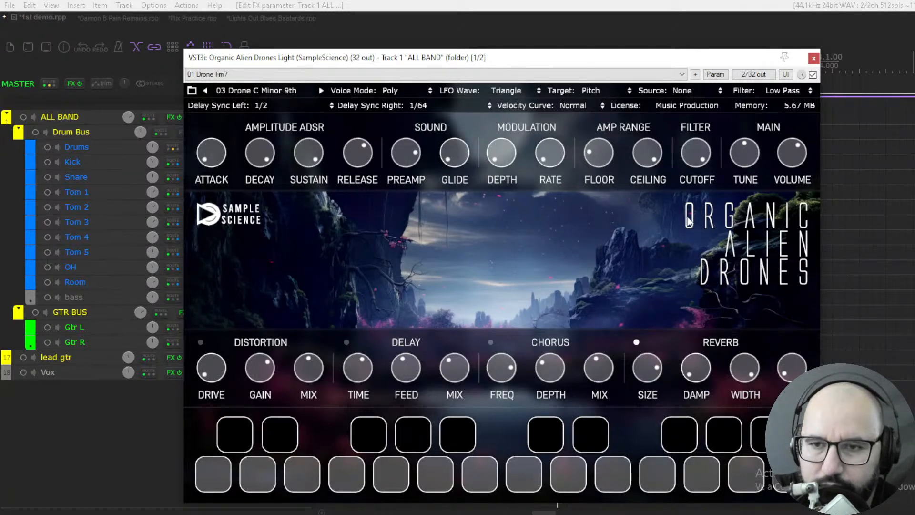
# Audition the 05 Drone F Major 7th and 07 Drone A Fifth 9th presets, ending on 10 Drone C Major.
pyautogui.click(262, 92)
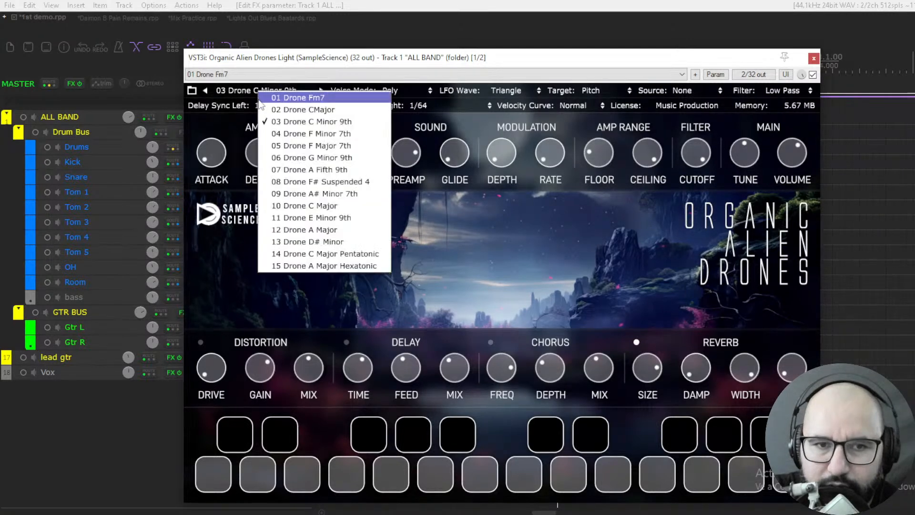
pyautogui.click(296, 143)
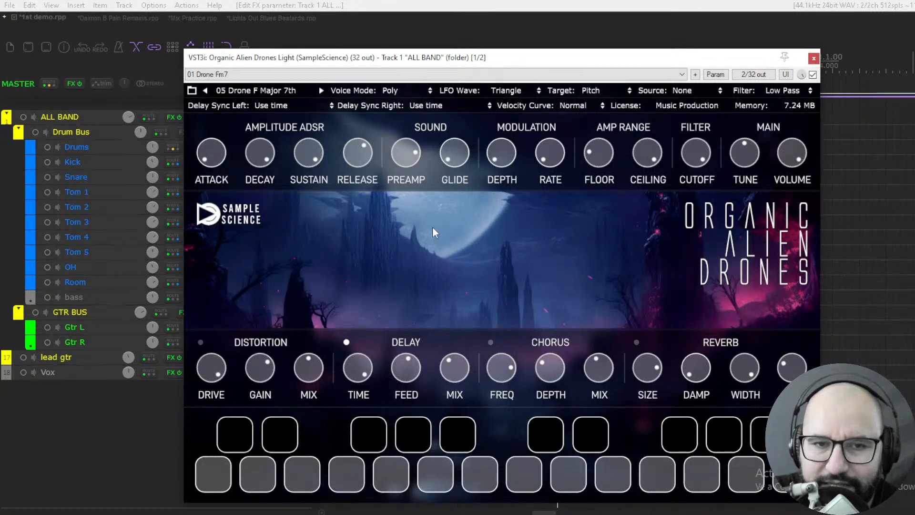
pyautogui.click(246, 91)
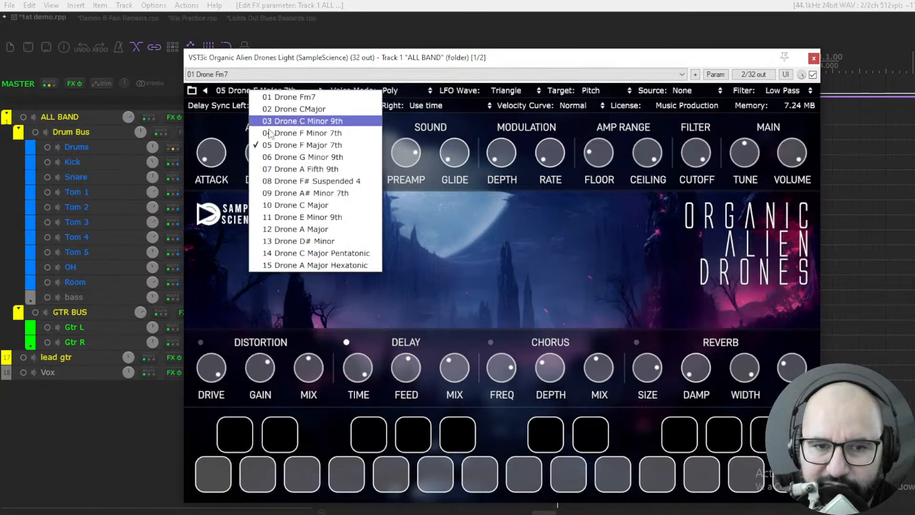
pyautogui.click(285, 169)
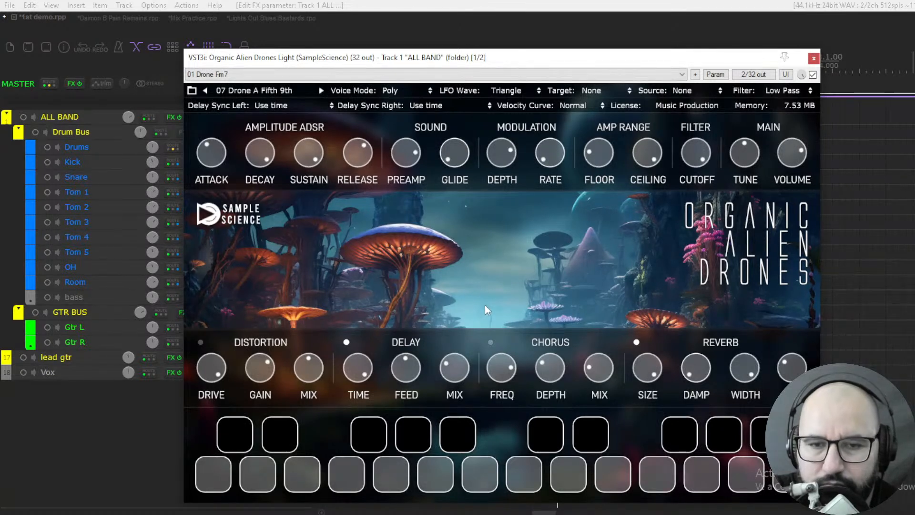
pyautogui.click(250, 92)
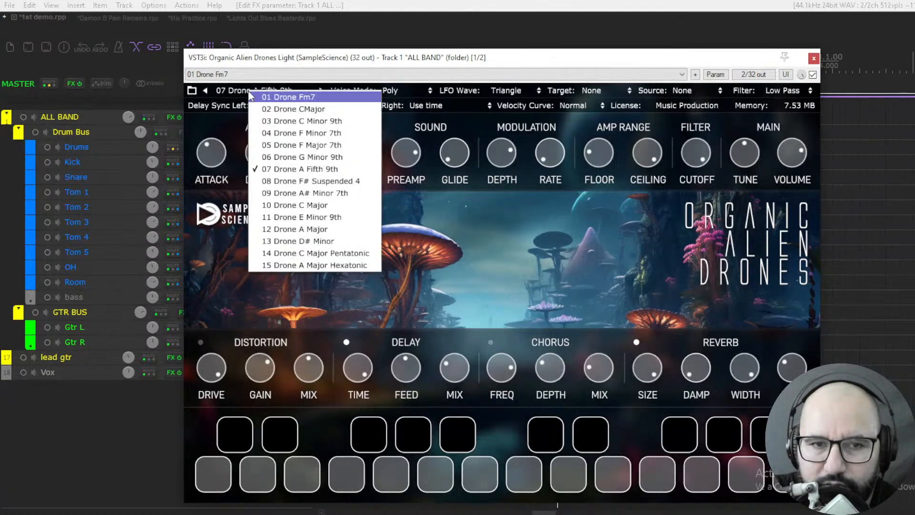
pyautogui.click(290, 205)
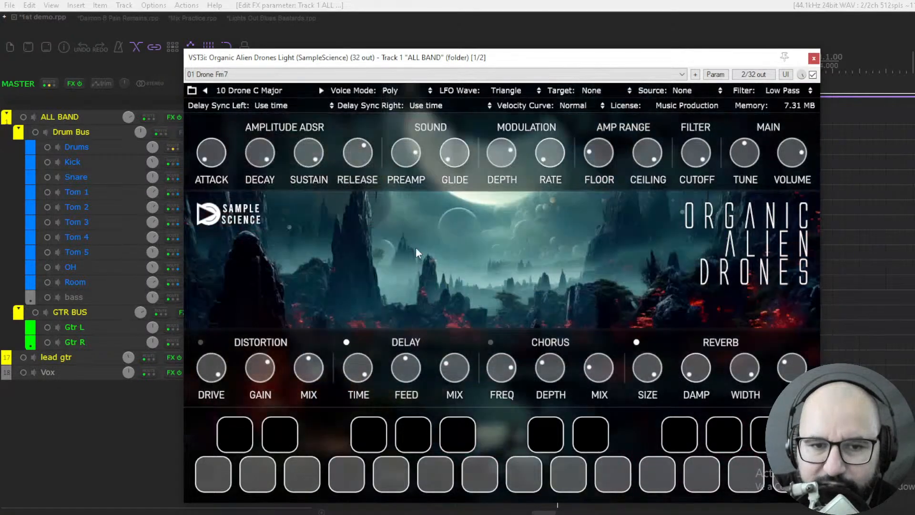
# Raise the main volume of the drone preset and bypass the Organic Alien Drones Light plugin.
pyautogui.moveTo(800, 155); pyautogui.dragTo(802, 122)
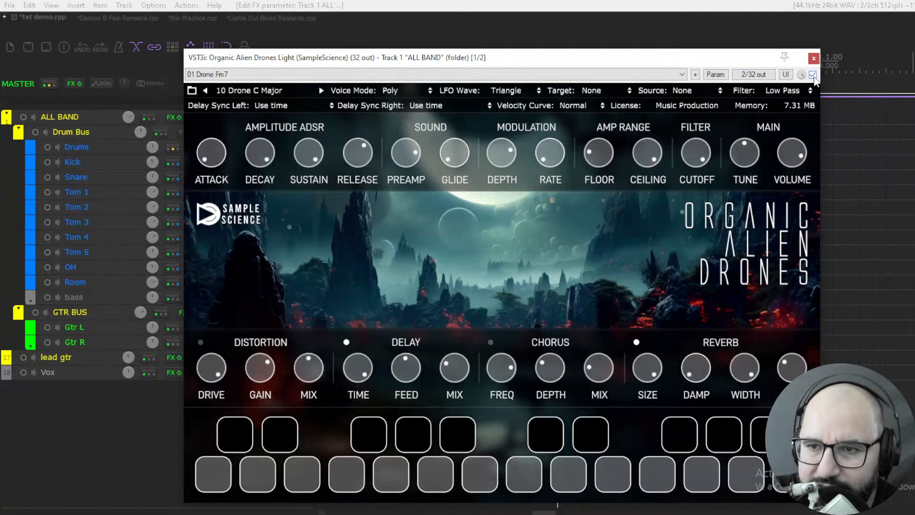
pyautogui.click(814, 76)
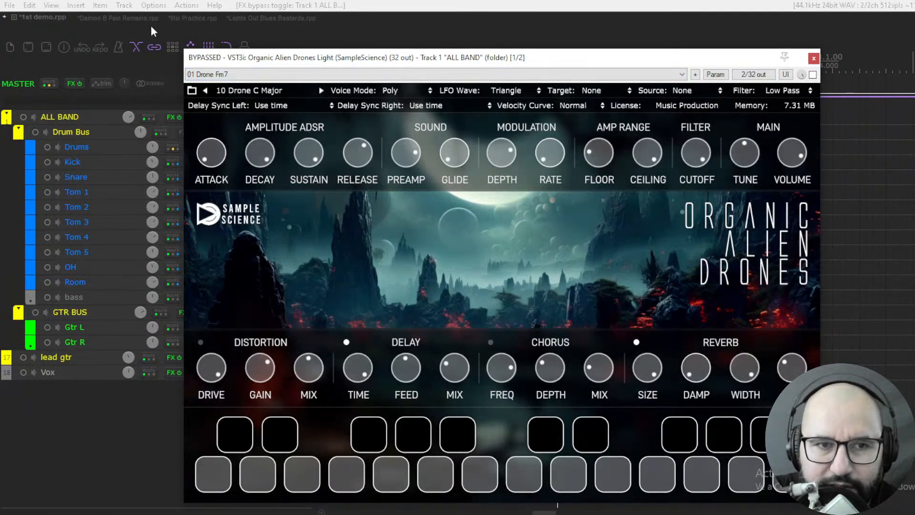
# Switch to the Daimon B Pain Remains project and set Vocal Splitter's speed to 50% and depth to 53%.
pyautogui.click(110, 17)
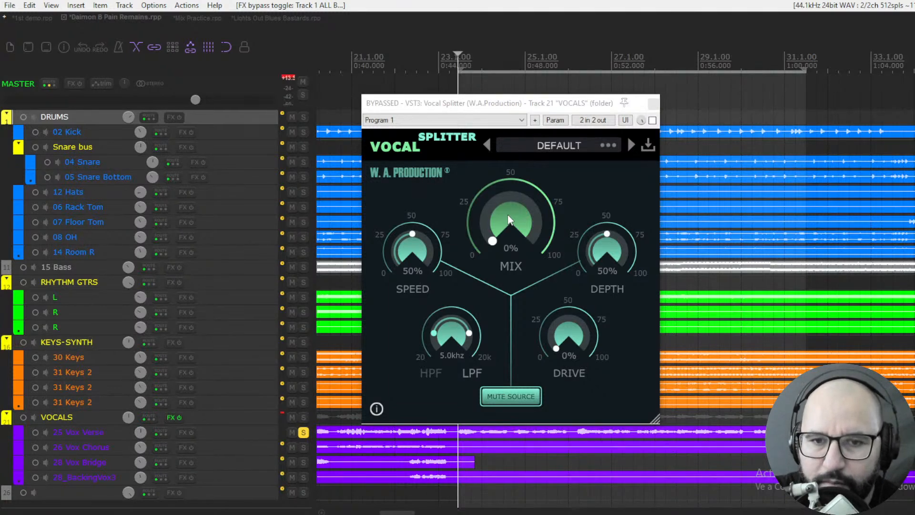
pyautogui.moveTo(489, 245); pyautogui.dragTo(473, 282)
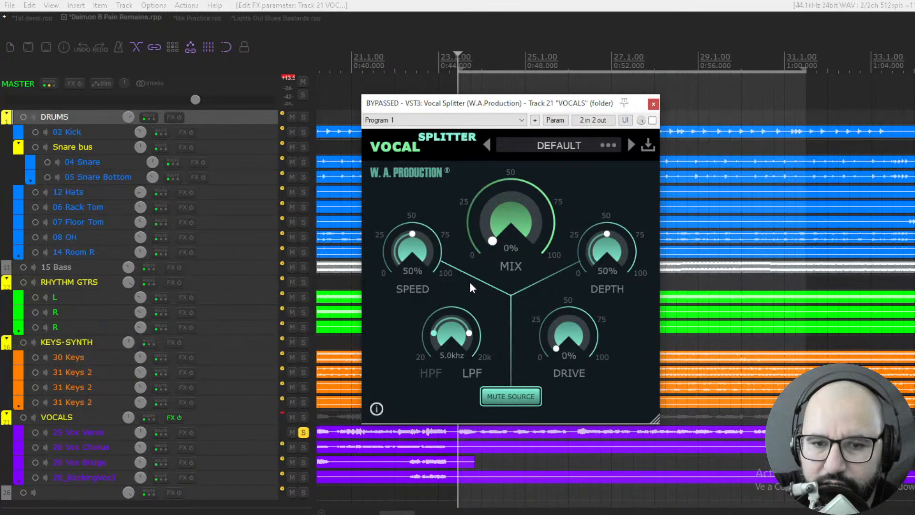
pyautogui.moveTo(412, 236); pyautogui.dragTo(411, 246)
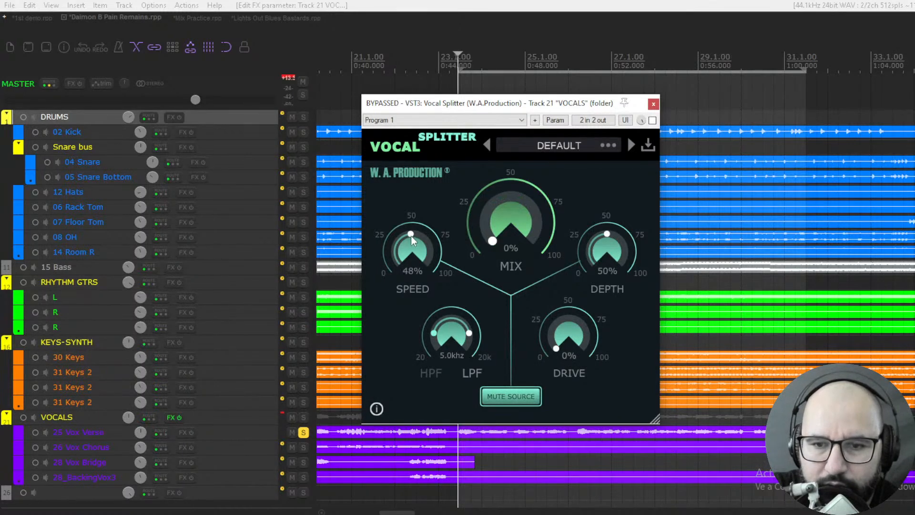
pyautogui.moveTo(602, 259); pyautogui.dragTo(605, 211)
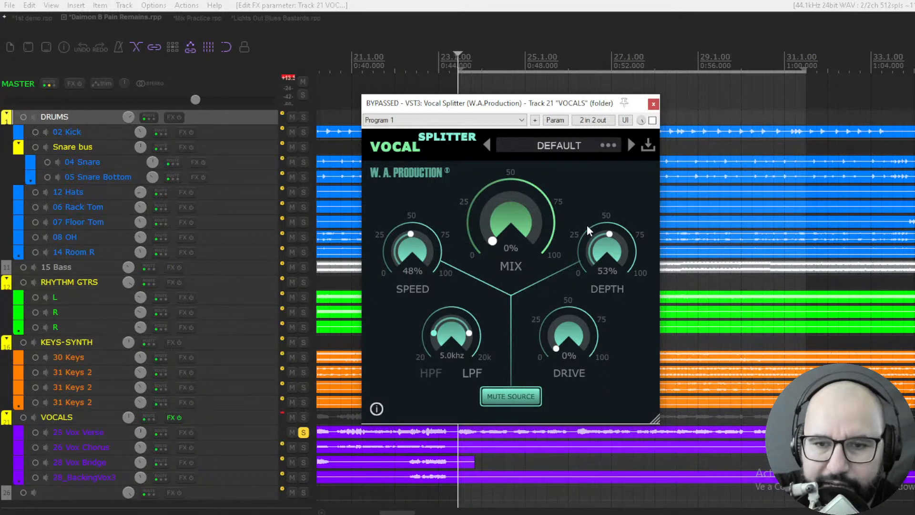
pyautogui.moveTo(408, 234); pyautogui.dragTo(402, 241)
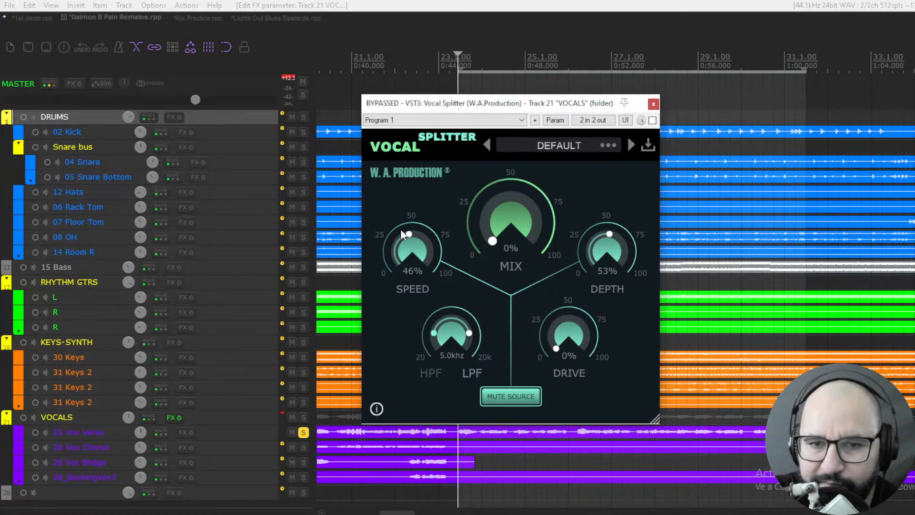
pyautogui.scroll(2, 405, 235)
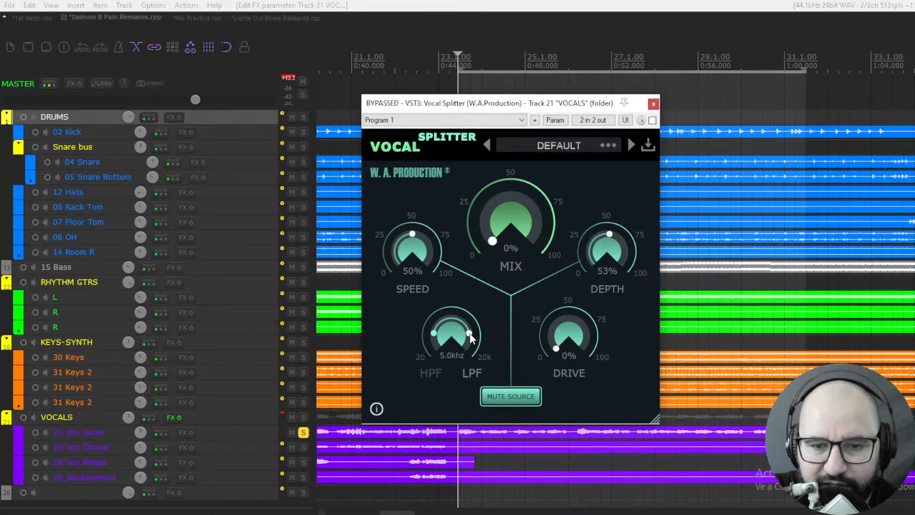
# Open Vocal Splitter's filters fully, with the HPF at 20 Hz and LPF at 20 kHz, and set the drive to 23%.
pyautogui.moveTo(430, 333); pyautogui.dragTo(430, 390)
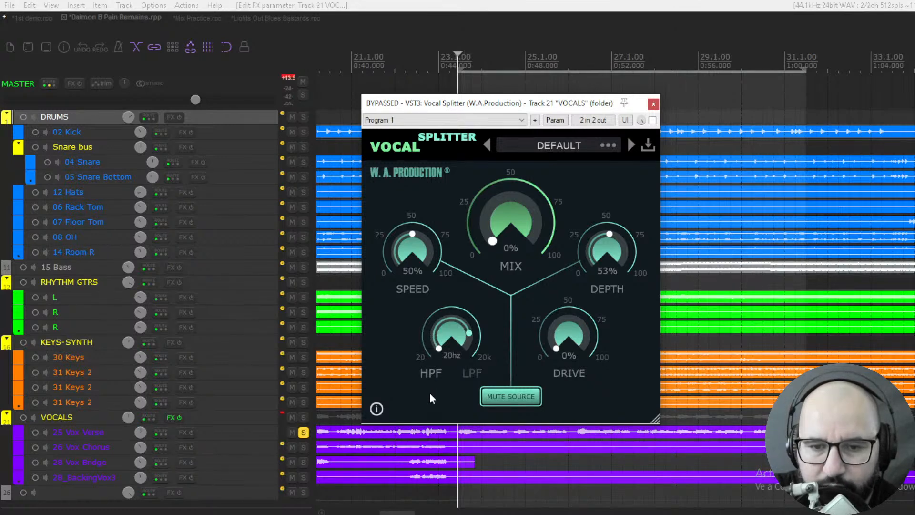
pyautogui.moveTo(468, 337); pyautogui.dragTo(469, 375)
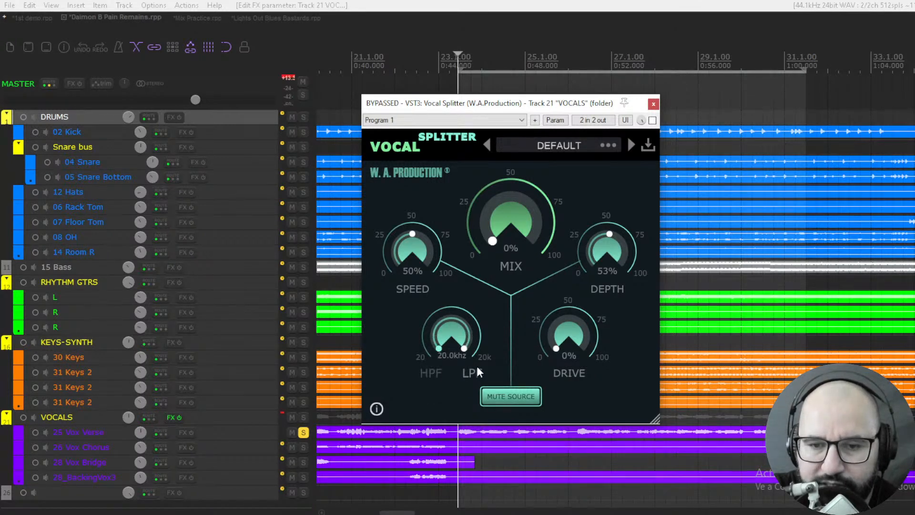
pyautogui.moveTo(556, 353); pyautogui.dragTo(548, 299)
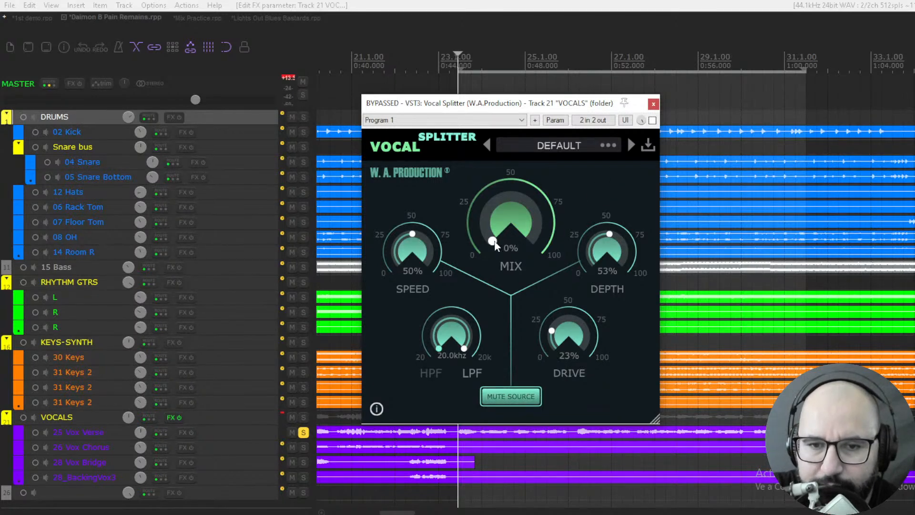
# Play the vocals with Vocal Splitter enabled, raise the mix to 62%, and compare the sound with the plugin bypassed.
pyautogui.press('space')
pyautogui.click(652, 120)
pyautogui.moveTo(504, 242); pyautogui.dragTo(498, 111)
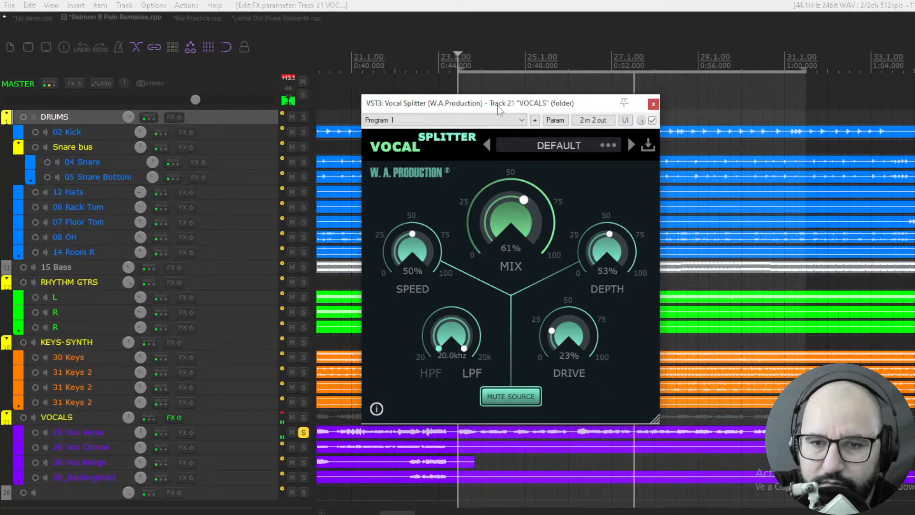
pyautogui.click(652, 121)
pyautogui.click(652, 121)
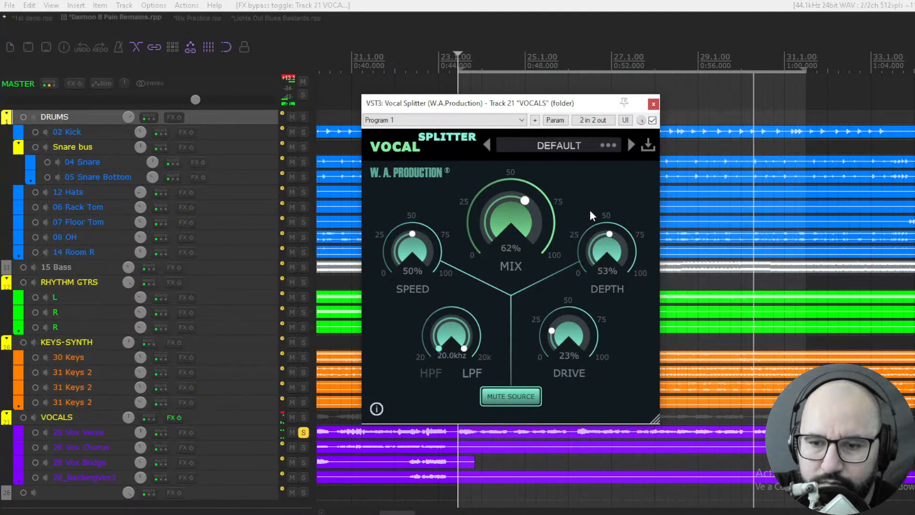
pyautogui.press('space')
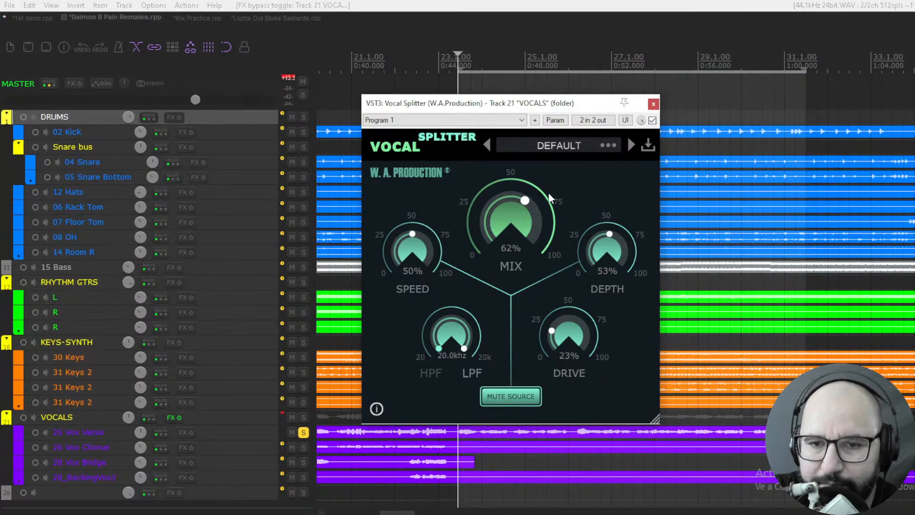
# Replay the vocals, compare the bypassed and active plugin again, and set the mix to 63%.
pyautogui.moveTo(519, 243); pyautogui.dragTo(519, 191)
pyautogui.press('space')
pyautogui.click(653, 120)
pyautogui.click(653, 120)
pyautogui.moveTo(523, 203); pyautogui.dragTo(525, 202)
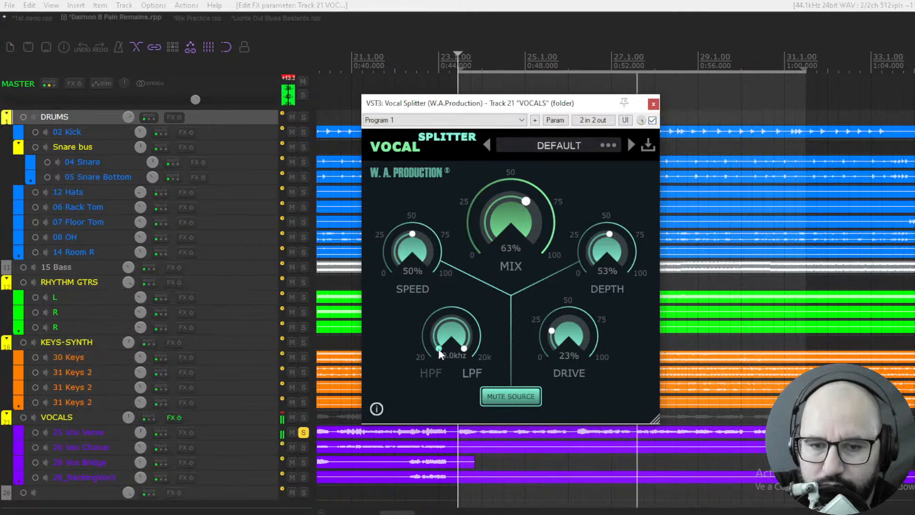
# Narrow Vocal Splitter's filter band by setting the HPF to 395 Hz and lowering the LPF to just above it.
pyautogui.moveTo(438, 348); pyautogui.dragTo(448, 181)
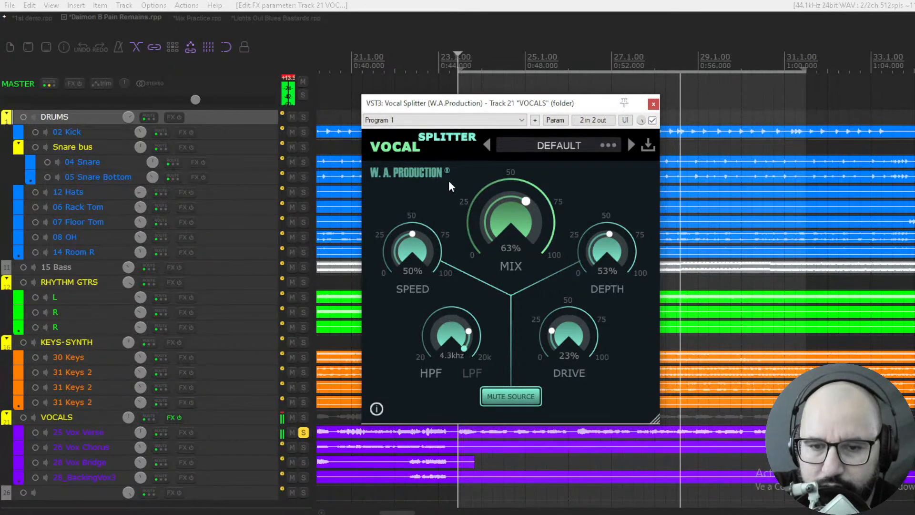
pyautogui.moveTo(466, 350); pyautogui.dragTo(454, 280)
pyautogui.click(447, 320)
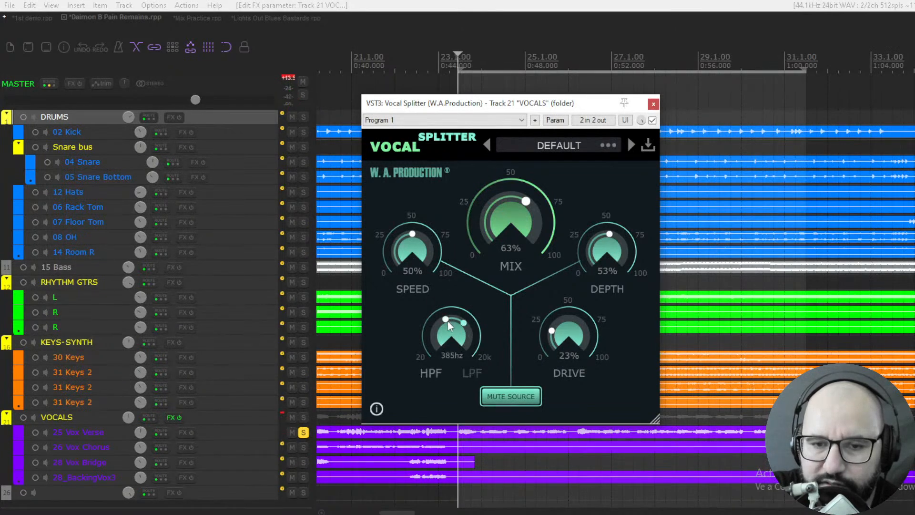
pyautogui.moveTo(468, 329); pyautogui.dragTo(463, 316)
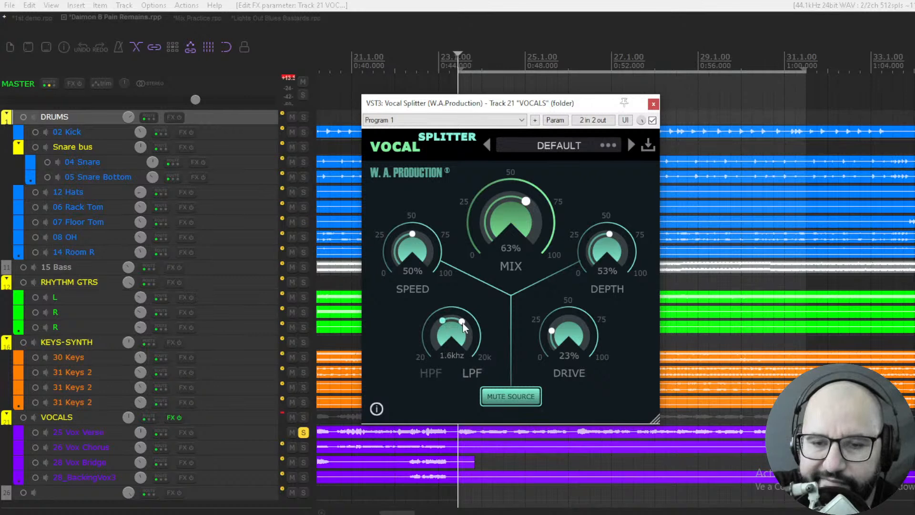
pyautogui.click(445, 319)
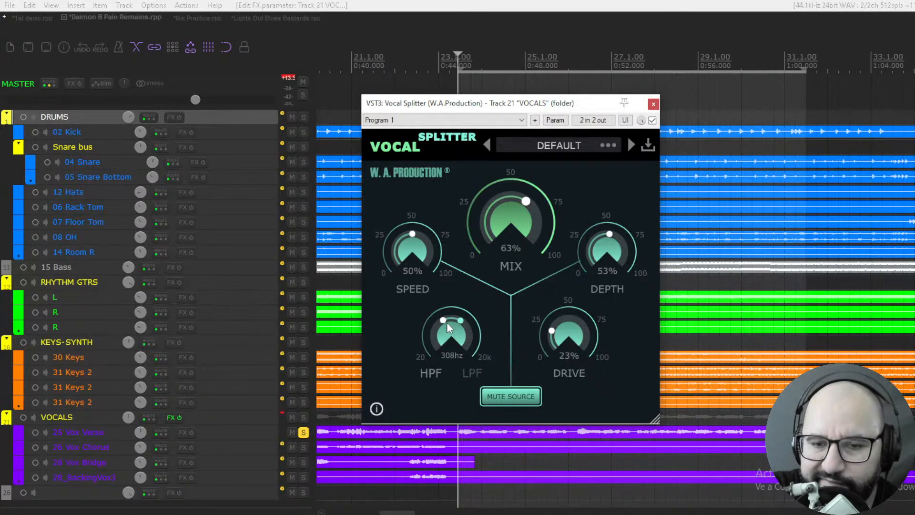
pyautogui.moveTo(442, 322); pyautogui.dragTo(446, 318)
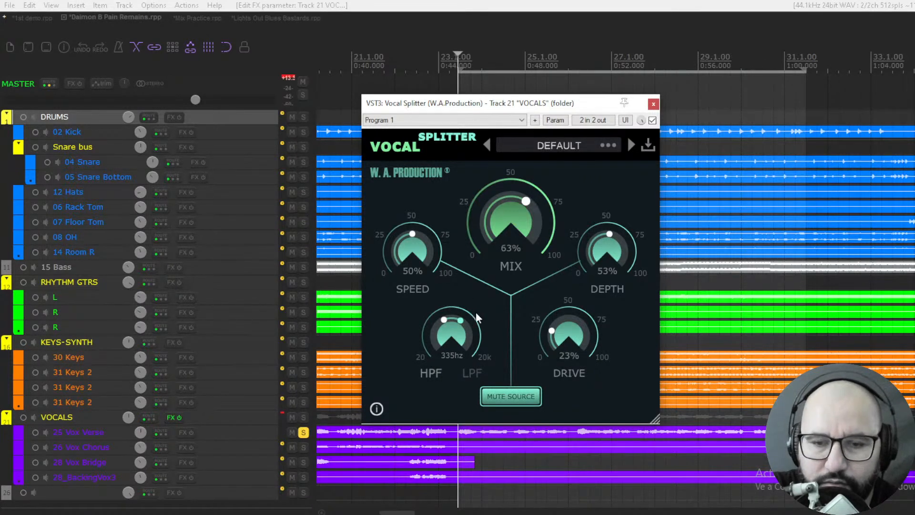
pyautogui.click(460, 319)
pyautogui.click(446, 318)
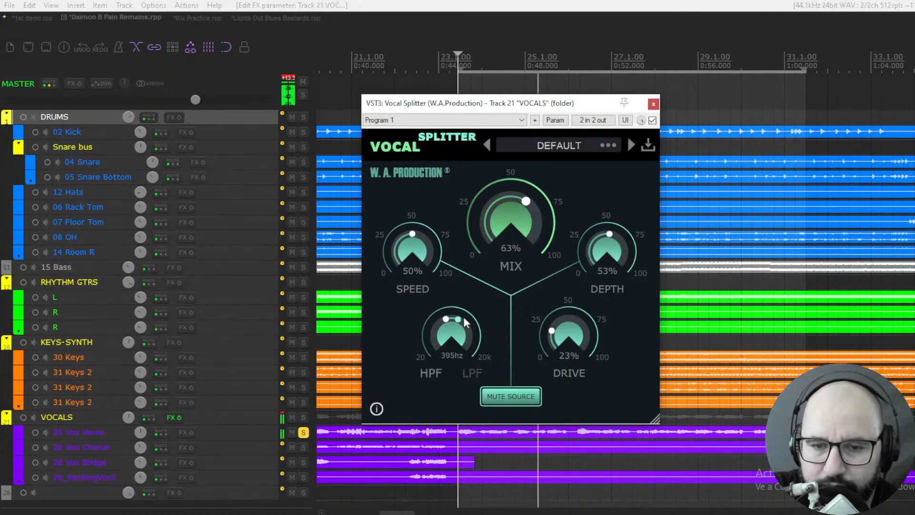
# Raise the drive to 100% and the mix to 71% during playback, and stop playback.
pyautogui.moveTo(519, 204); pyautogui.dragTo(520, 200)
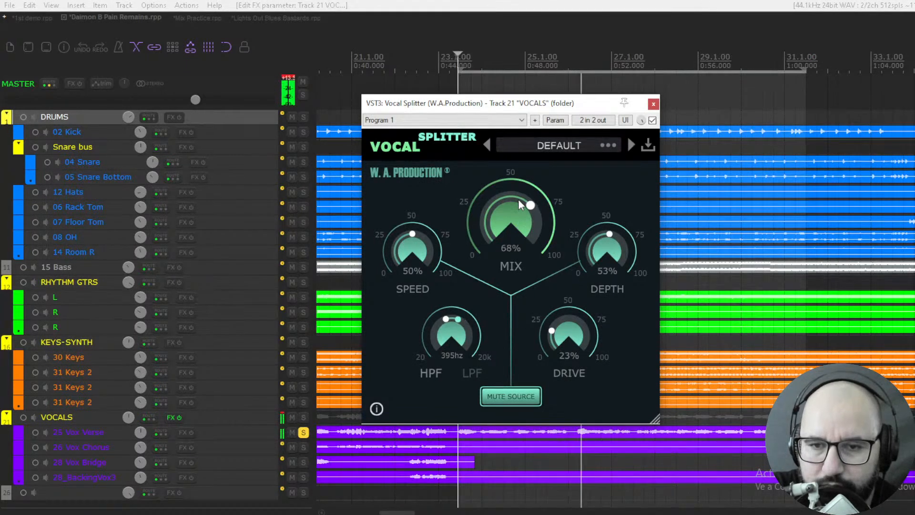
pyautogui.moveTo(550, 315); pyautogui.dragTo(550, 164)
pyautogui.moveTo(531, 208); pyautogui.dragTo(533, 209)
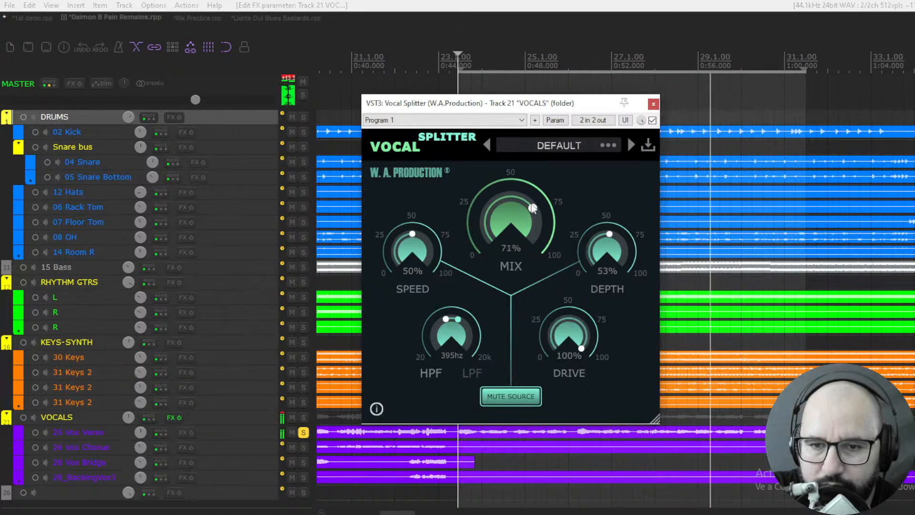
pyautogui.press('space')
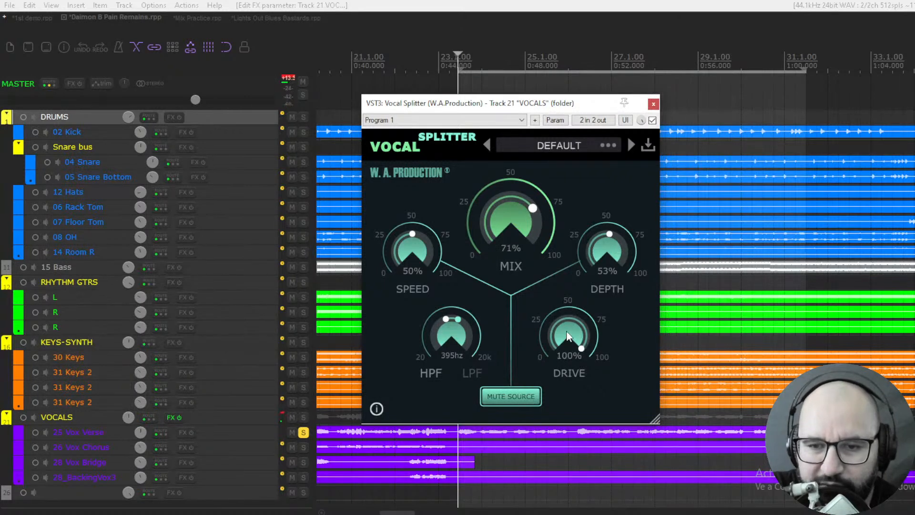
# Play the vocals and set the speed to 41%, drive to 2%, depth to 67% and mix to 77%.
pyautogui.press('space')
pyautogui.moveTo(411, 248); pyautogui.dragTo(391, 253)
pyautogui.moveTo(569, 336); pyautogui.dragTo(574, 417)
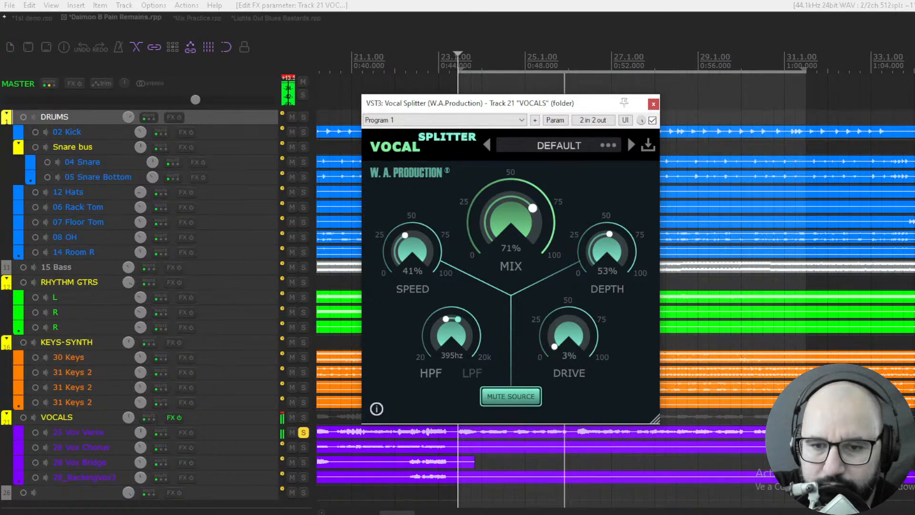
pyautogui.moveTo(609, 236); pyautogui.dragTo(534, 194)
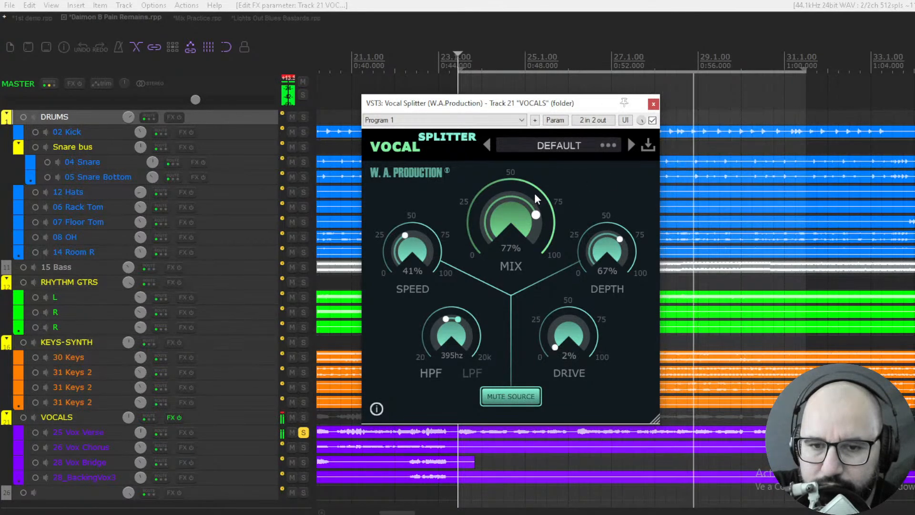
# Widen the filter band by lowering the HPF and setting the LPF to 2.8 kHz, and compare with Vocal Splitter bypassed.
pyautogui.moveTo(453, 318); pyautogui.dragTo(468, 337)
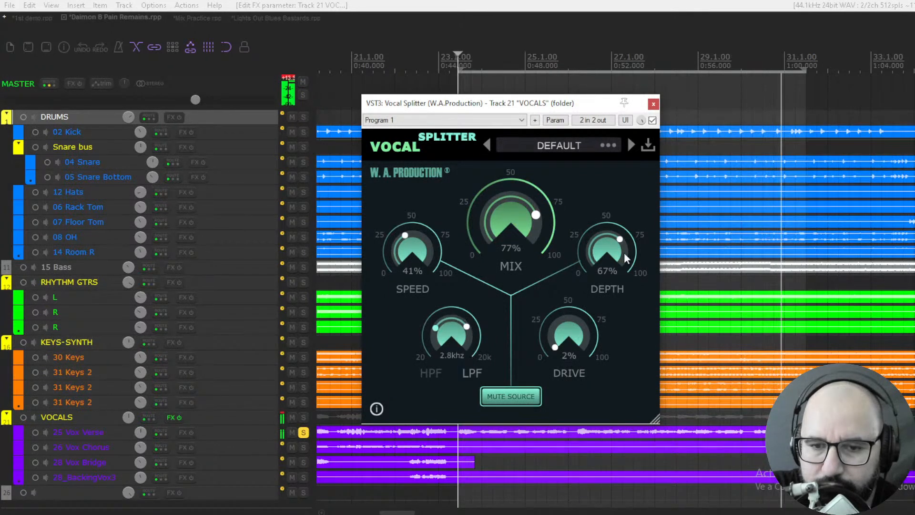
pyautogui.click(653, 120)
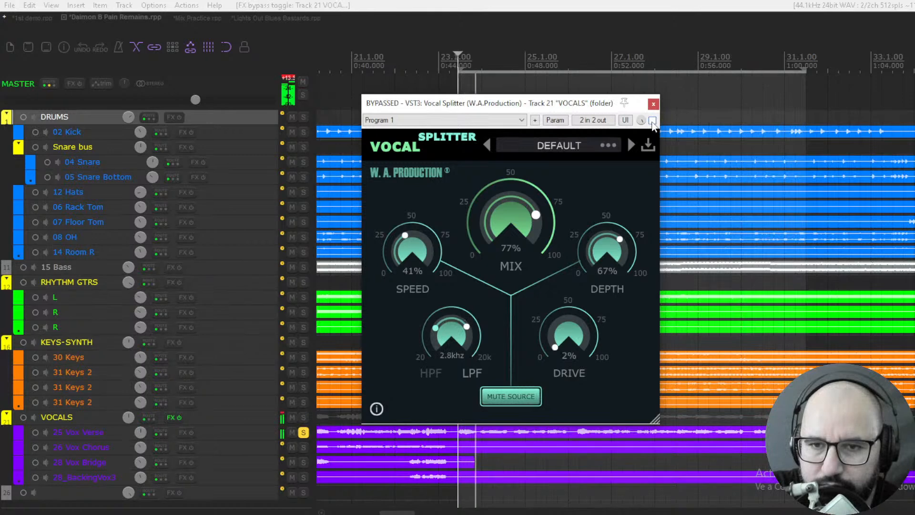
pyautogui.click(653, 121)
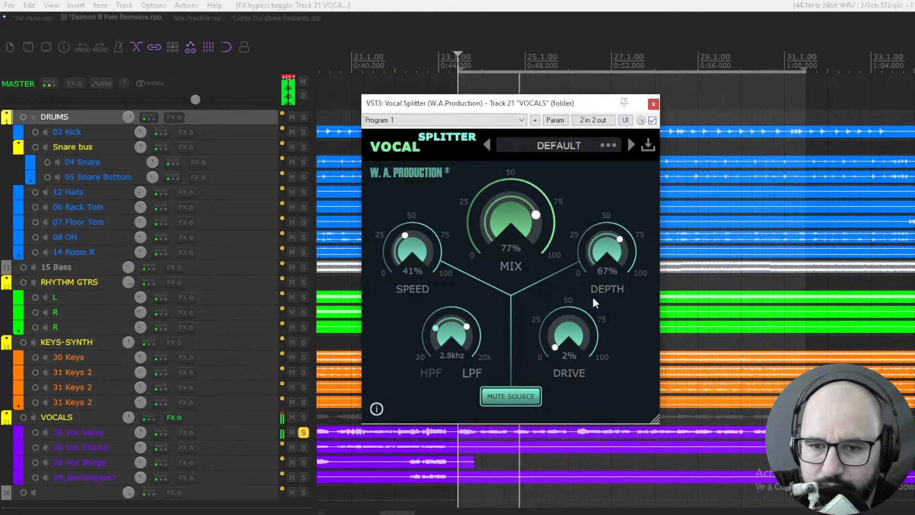
# Set Vocal Splitter's mix to 61%, compare with and without the effect during playback, and leave the plugin bypassed.
pyautogui.moveTo(519, 250); pyautogui.dragTo(518, 254)
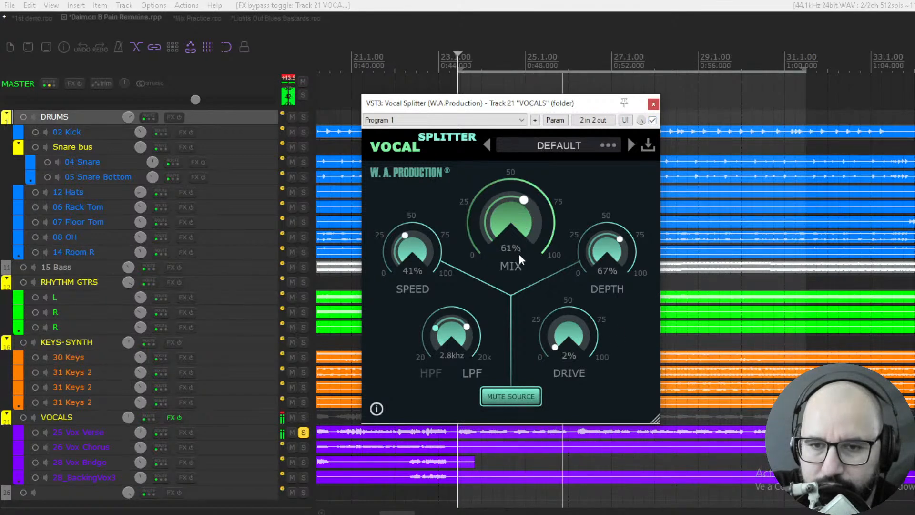
pyautogui.click(652, 120)
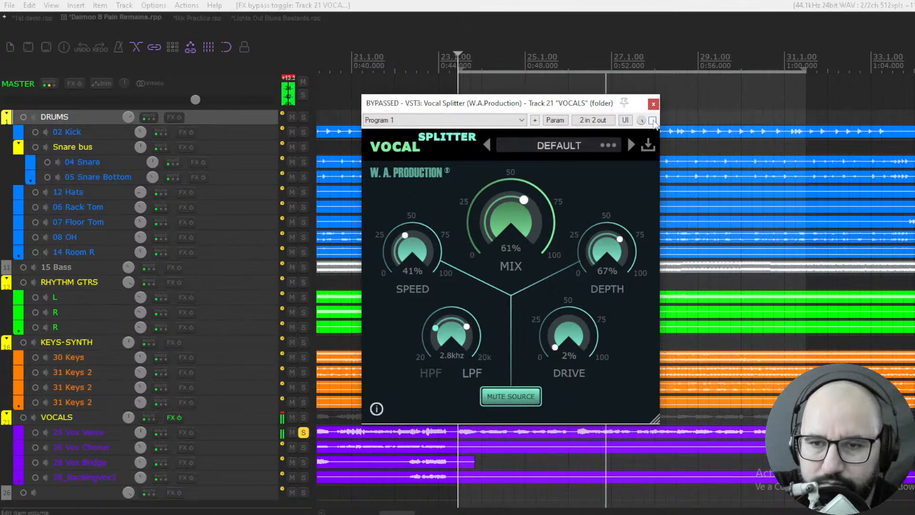
pyautogui.click(653, 121)
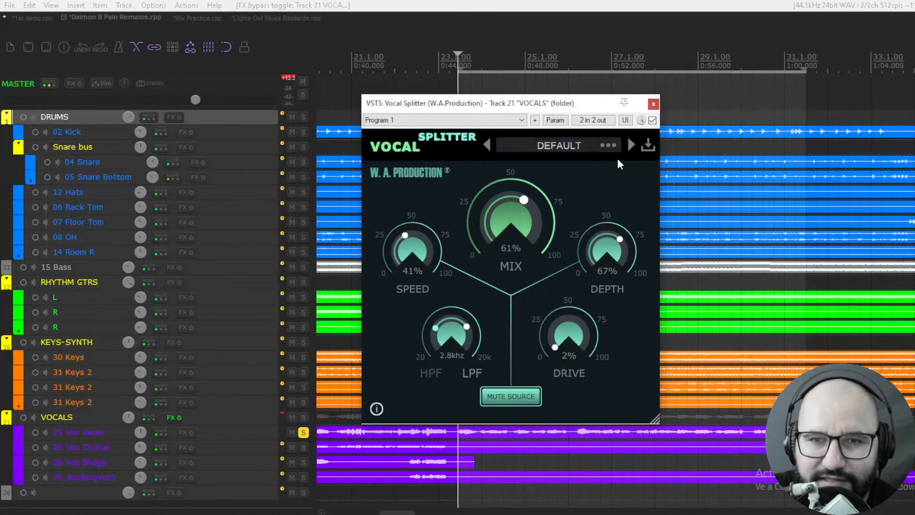
pyautogui.click(652, 120)
# Switch to the Mix Practice.rpp project and look at the profile choices in the Drum Bus's pure:EQ.
pyautogui.click(196, 18)
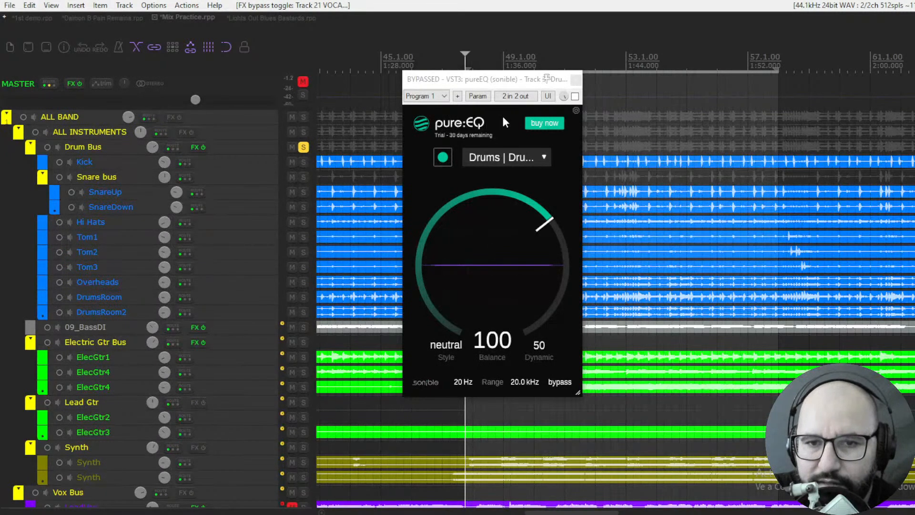
pyautogui.click(487, 82)
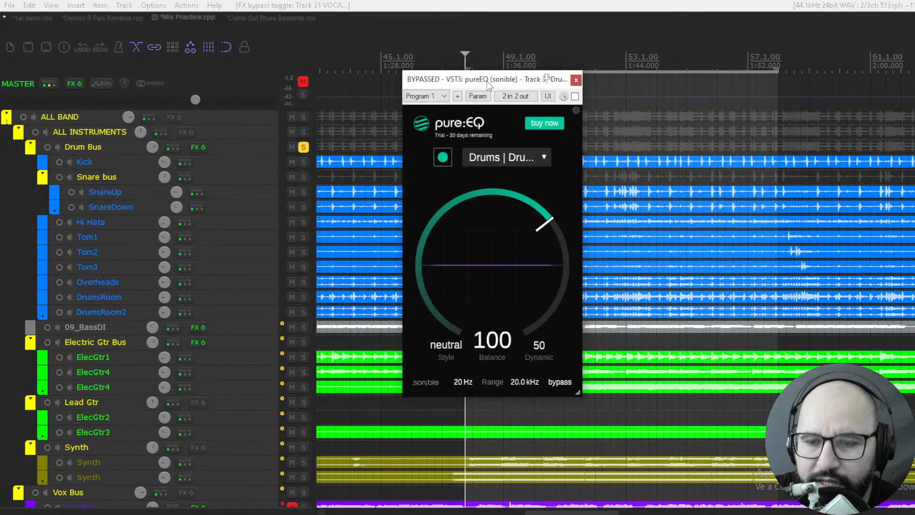
pyautogui.click(504, 164)
pyautogui.click(562, 152)
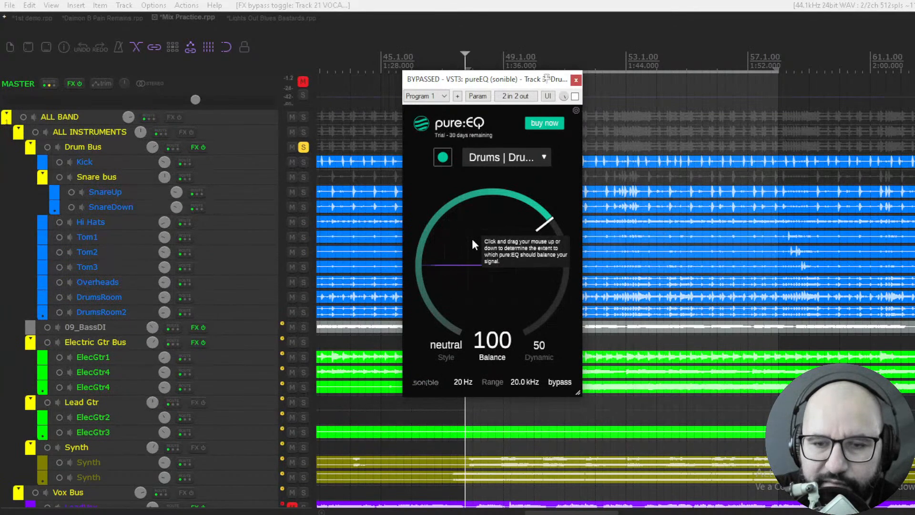
# Raise pure:EQ's Balance beyond 100 to 129 and bring it back to 124.
pyautogui.moveTo(473, 221); pyautogui.dragTo(474, 212)
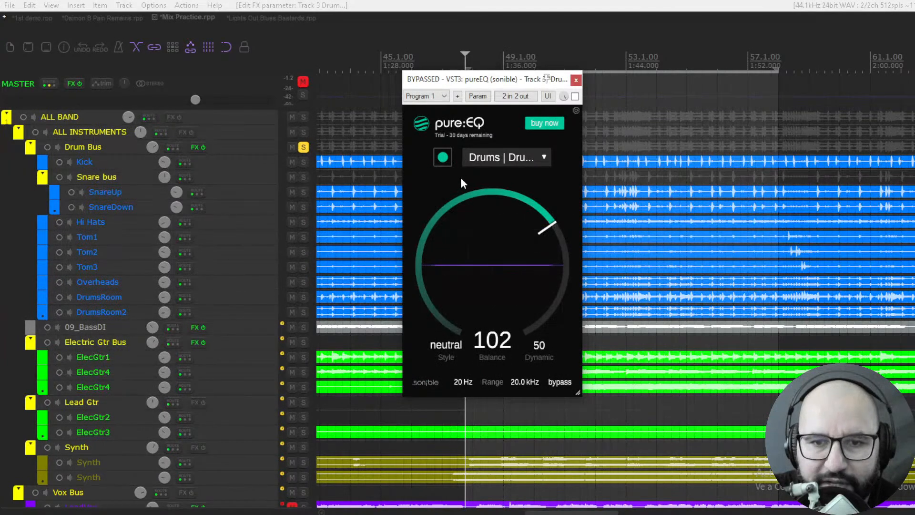
pyautogui.moveTo(468, 259)
pyautogui.mouseDown()
pyautogui.moveTo(474, 190)
pyautogui.moveTo(465, 242)
pyautogui.moveTo(457, 222)
pyautogui.mouseUp()
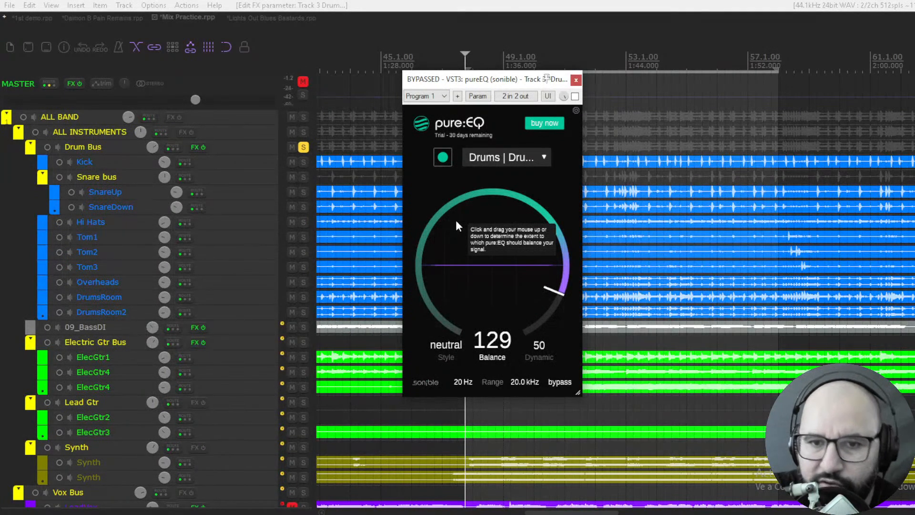
pyautogui.moveTo(454, 229); pyautogui.dragTo(455, 236)
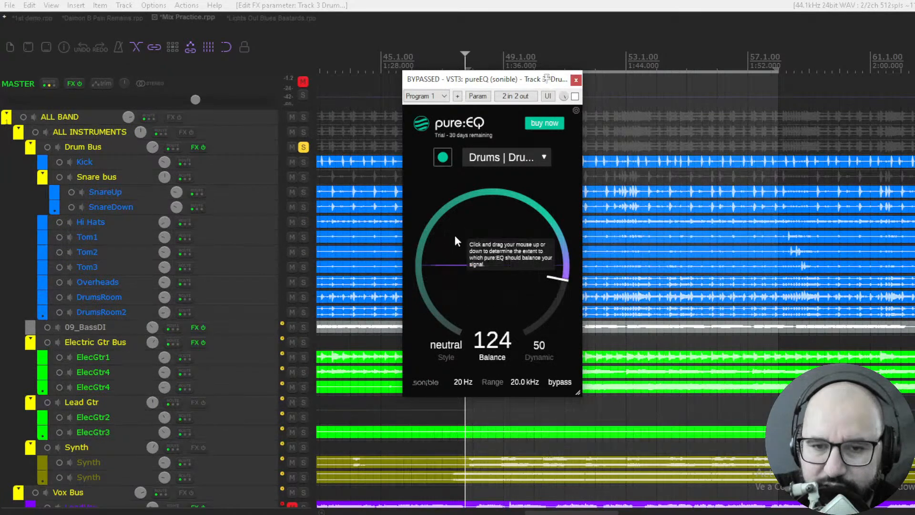
# Browse pure:EQ's source profiles from Universal to Vocals | Low, keeping the current drums profile.
pyautogui.click(482, 160)
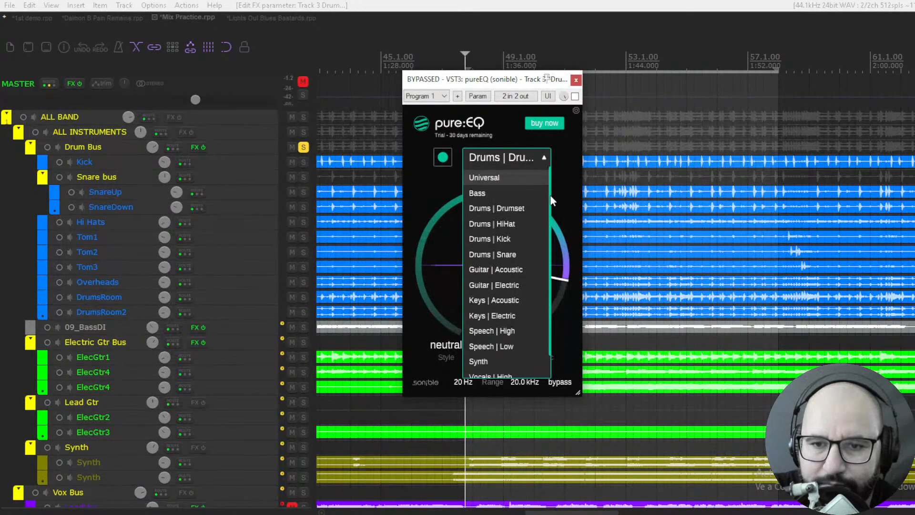
pyautogui.click(552, 220)
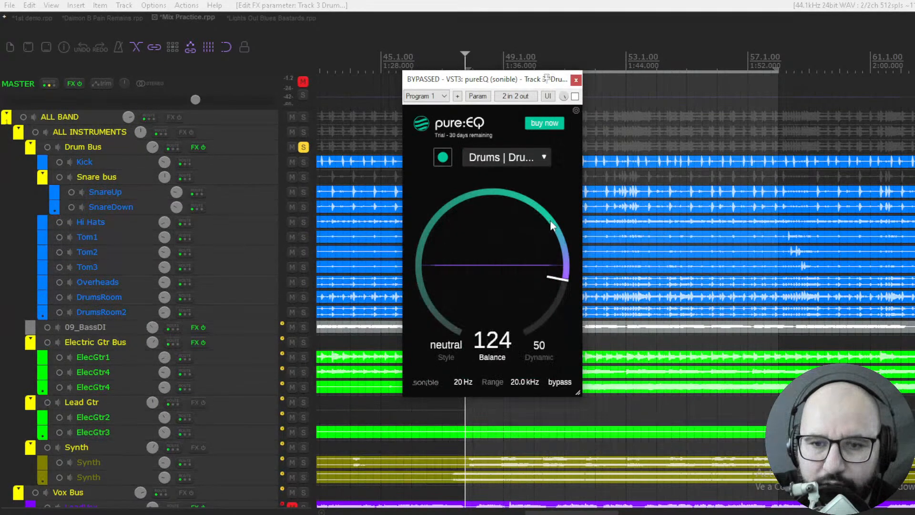
pyautogui.click(539, 160)
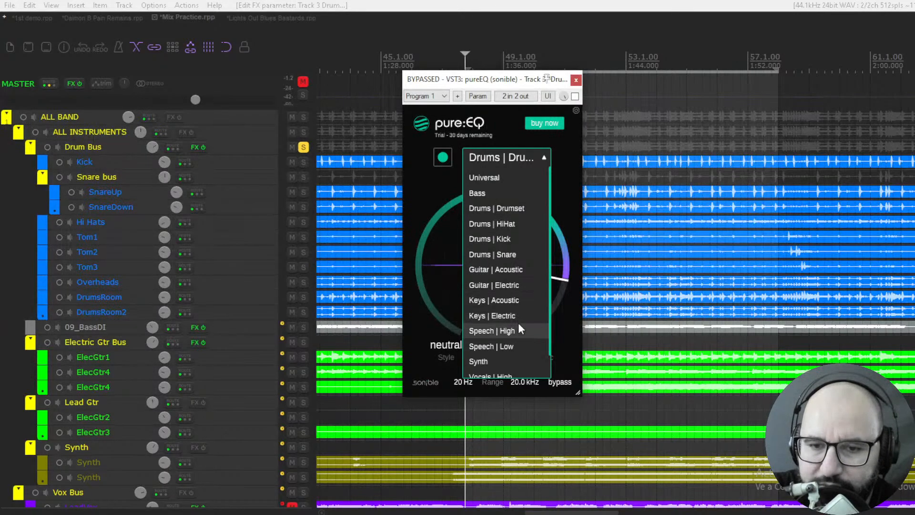
pyautogui.scroll(-2, 520, 346)
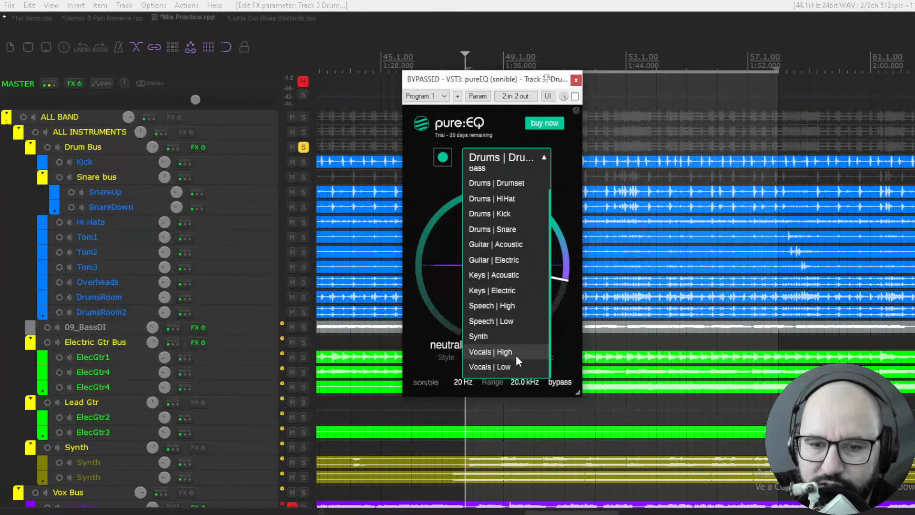
pyautogui.click(561, 205)
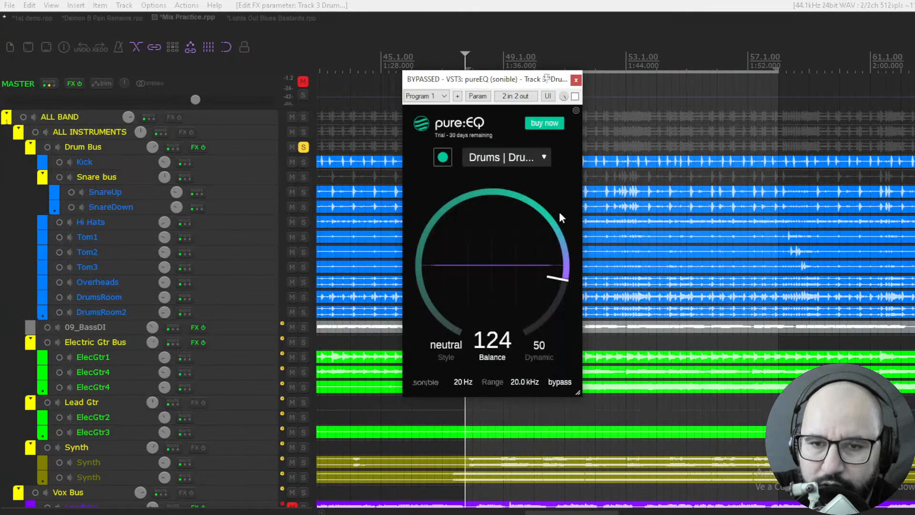
# Play the drums, enable pure:EQ on the Drum Bus and set its Balance to 119.
pyautogui.press('space')
pyautogui.click(576, 96)
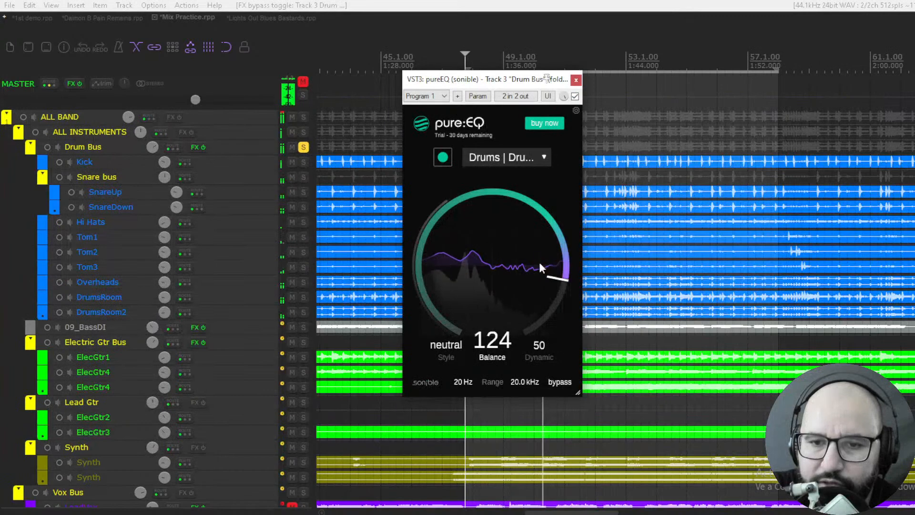
pyautogui.moveTo(541, 235); pyautogui.dragTo(525, 222)
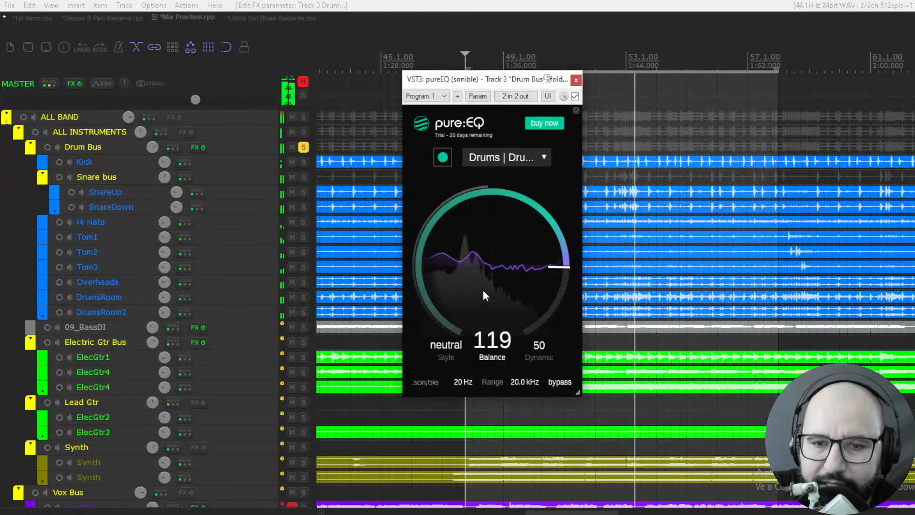
# Audition pure:EQ's bright and warm styles during playback and return the style to neutral.
pyautogui.click(449, 355)
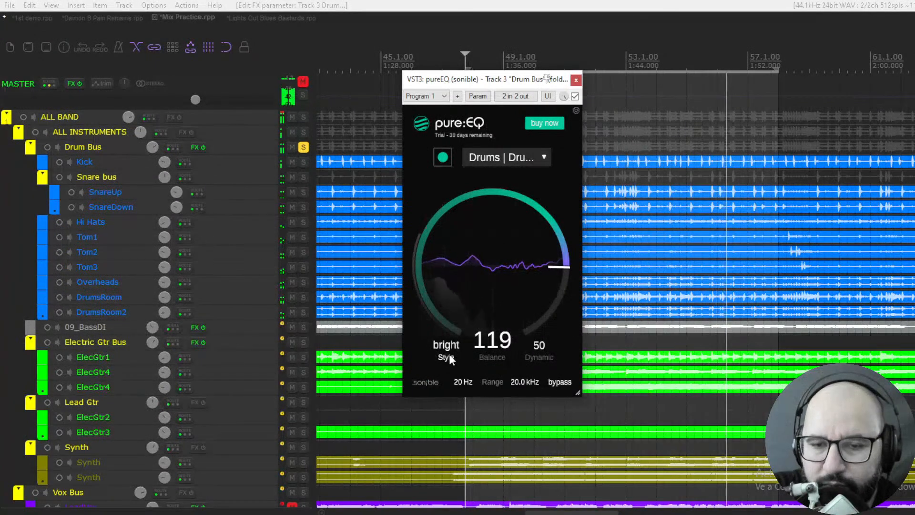
pyautogui.click(450, 355)
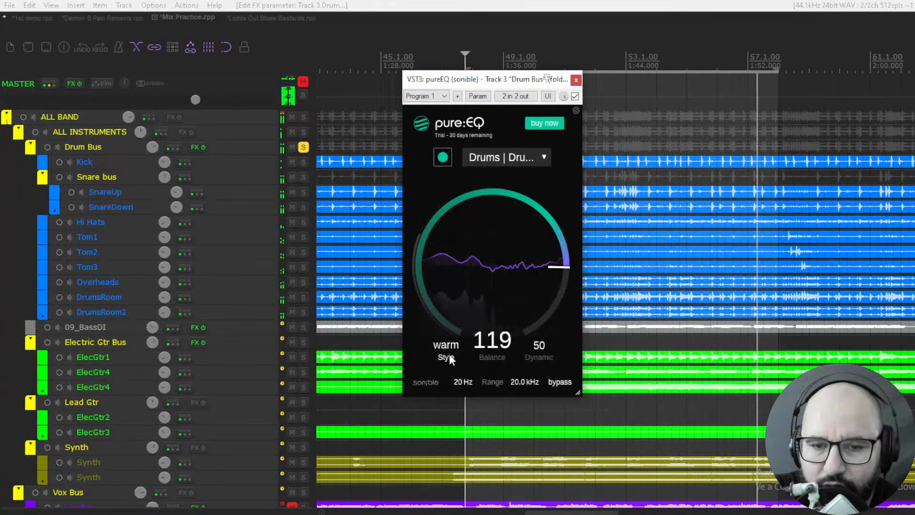
pyautogui.click(449, 355)
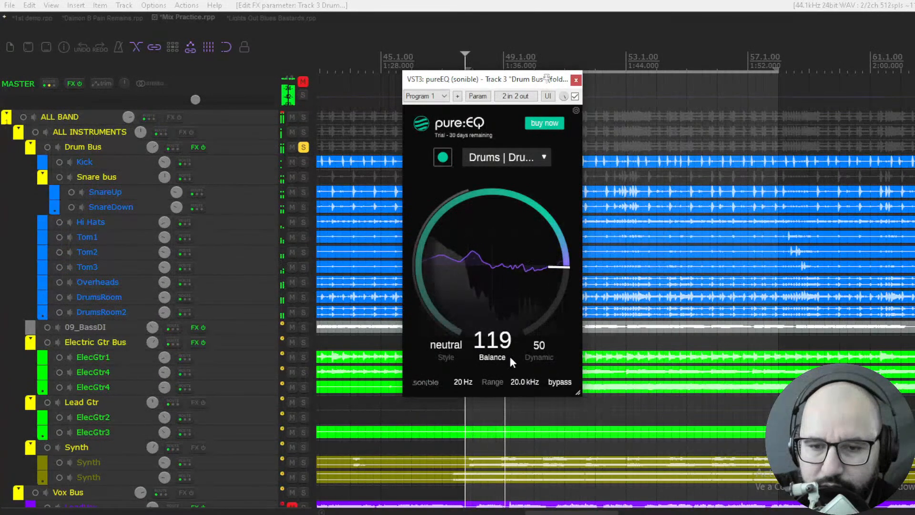
# Try pure:EQ's Dynamic at 100, set it to 69, and limit the Range to 142 Hz through 4.3 kHz.
pyautogui.moveTo(539, 351); pyautogui.dragTo(539, 237)
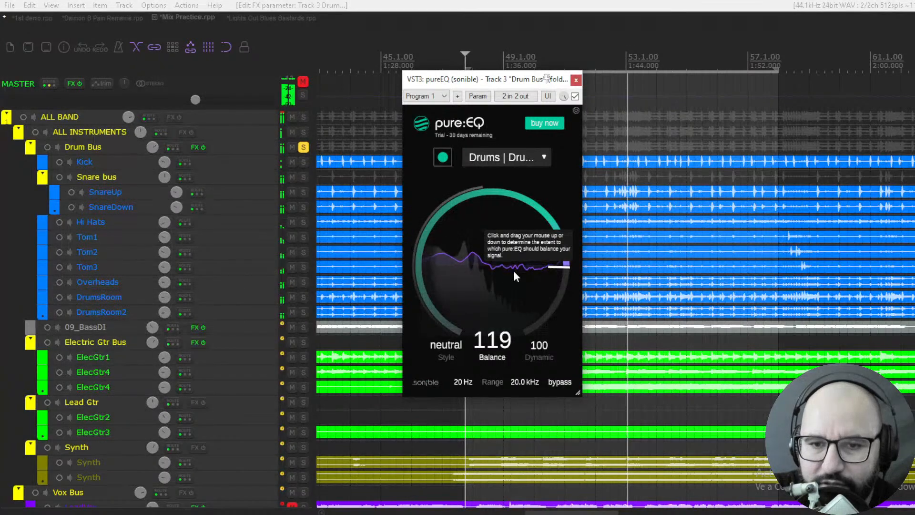
pyautogui.moveTo(543, 353); pyautogui.dragTo(547, 394)
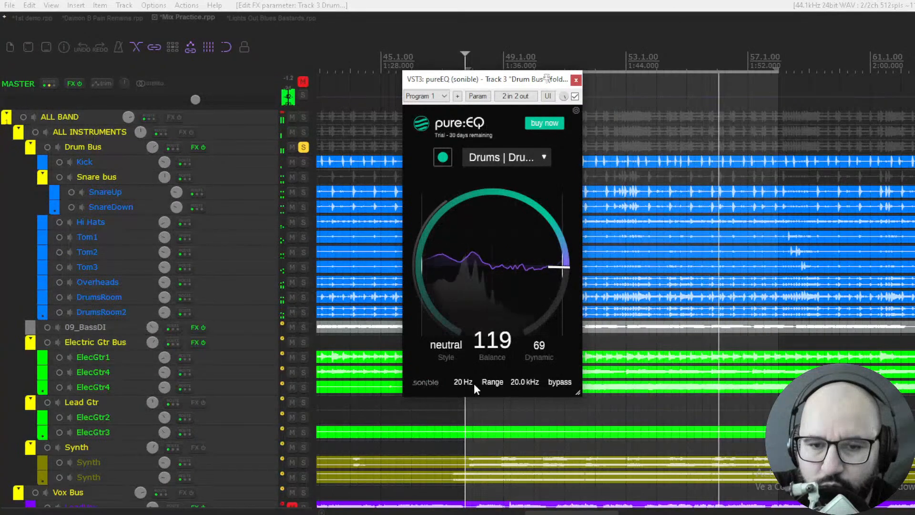
pyautogui.moveTo(465, 383); pyautogui.dragTo(474, 297)
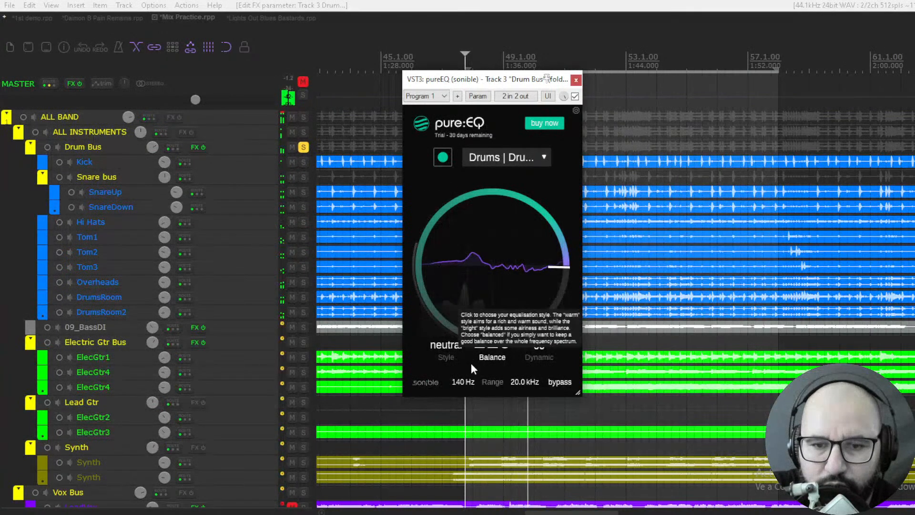
pyautogui.moveTo(468, 382)
pyautogui.mouseDown()
pyautogui.moveTo(471, 364)
pyautogui.moveTo(468, 383)
pyautogui.mouseUp()
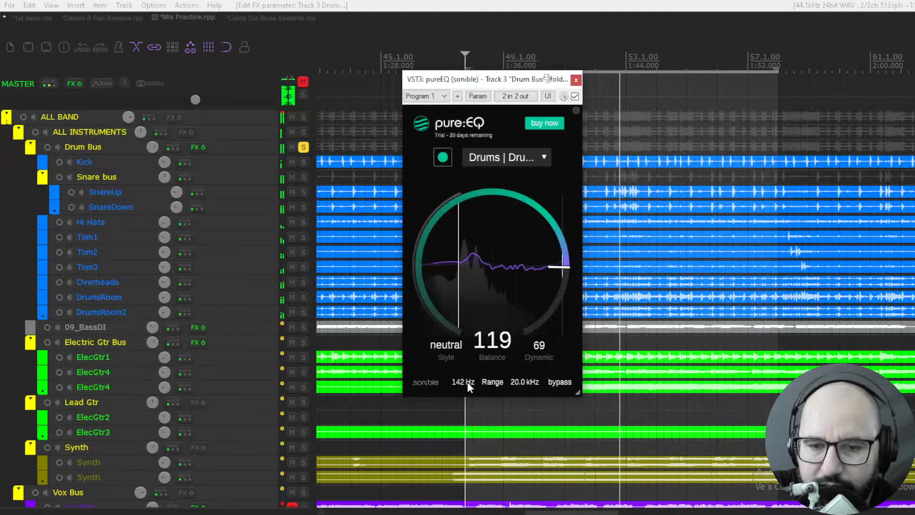
pyautogui.moveTo(523, 382); pyautogui.dragTo(515, 473)
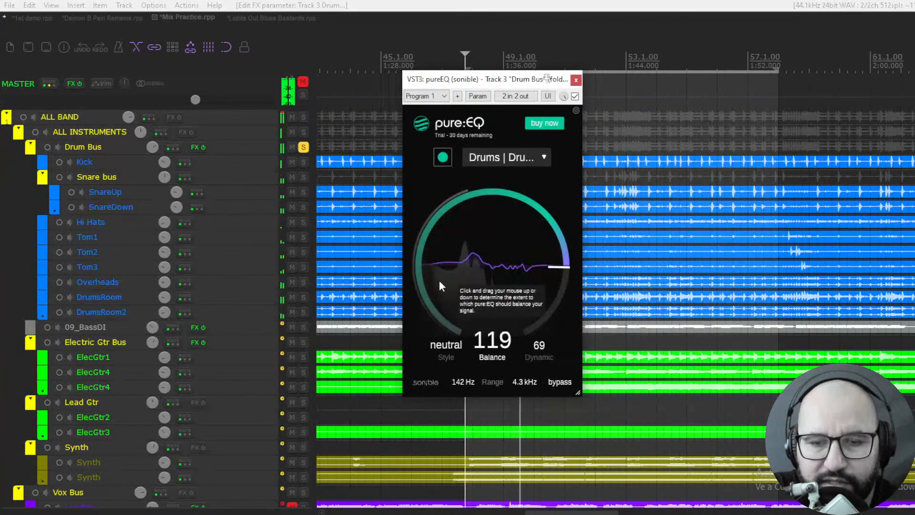
# Restore the Range to 20 Hz through 20.0 kHz, reset Balance to 100 and Dynamic to 50, and stop playback.
pyautogui.moveTo(463, 381); pyautogui.dragTo(468, 469)
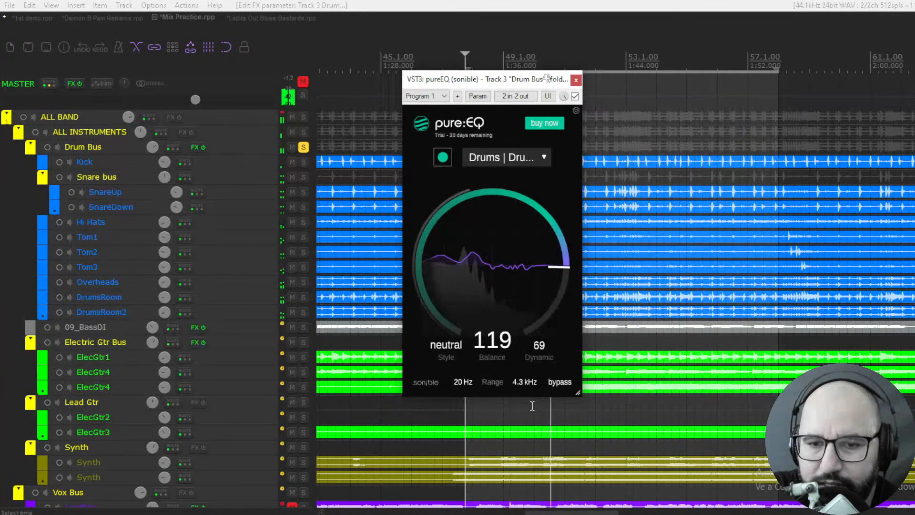
pyautogui.moveTo(525, 382); pyautogui.dragTo(530, 259)
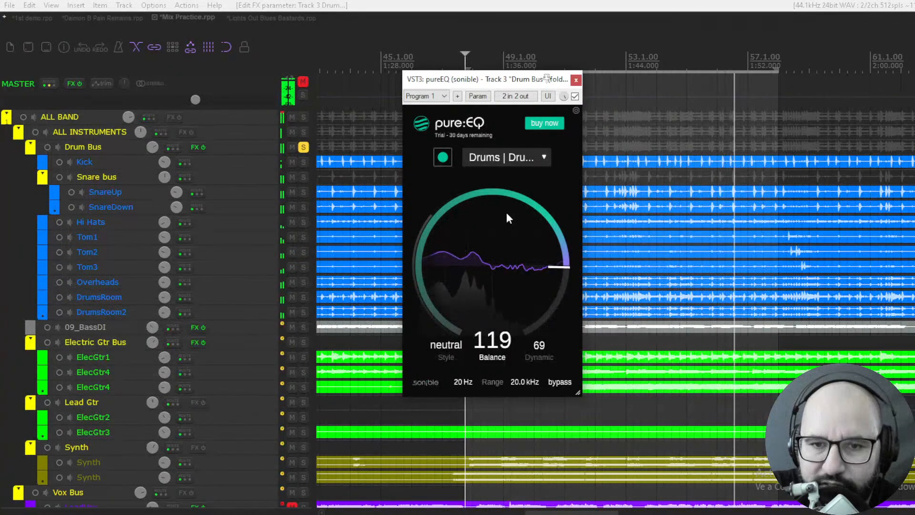
pyautogui.doubleClick(550, 252)
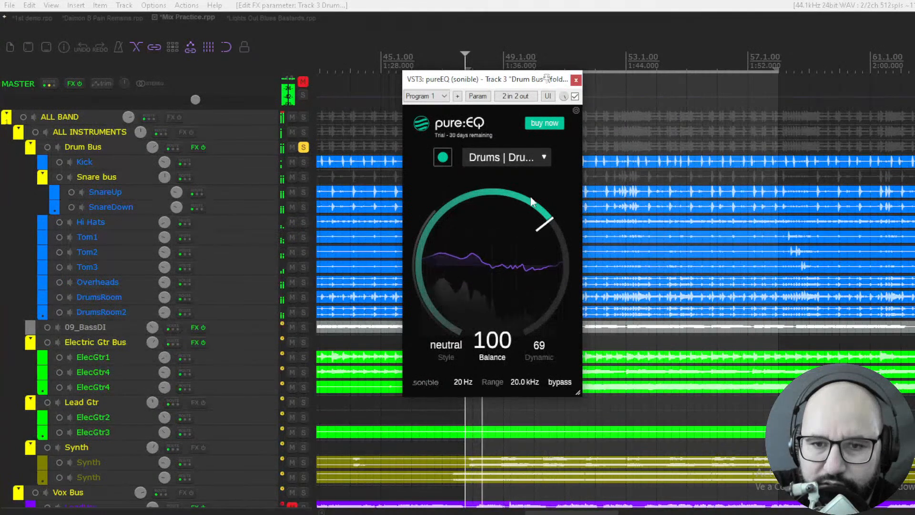
pyautogui.doubleClick(533, 355)
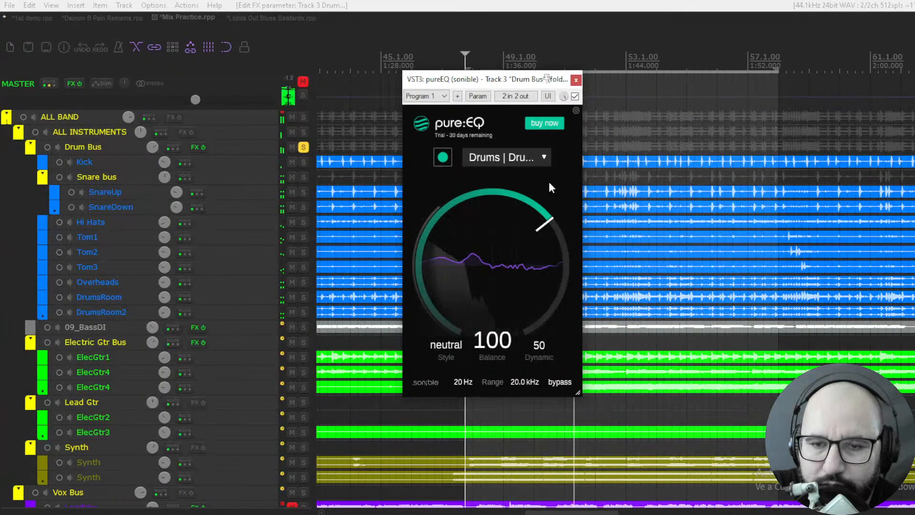
pyautogui.press('space')
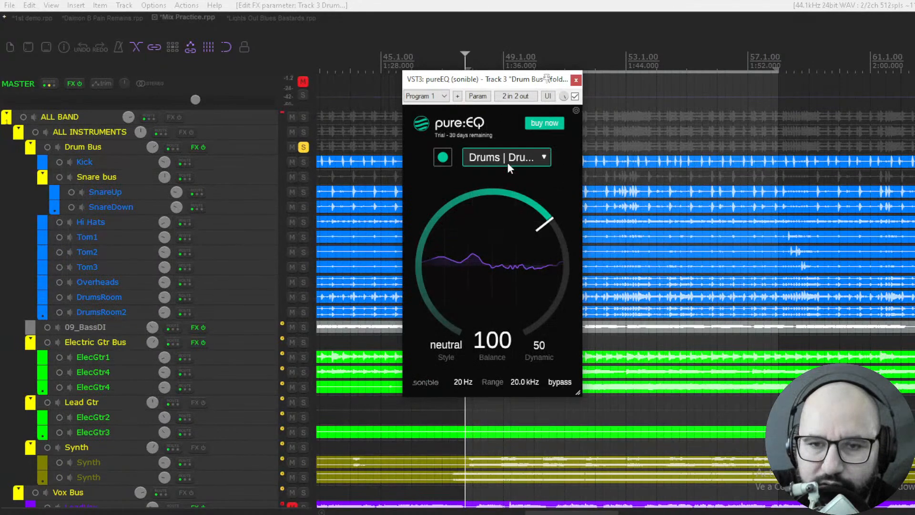
# Unmute the master track, play the drums and compare them with pure:EQ bypassed and enabled, leaving it enabled.
pyautogui.click(303, 81)
pyautogui.press('space')
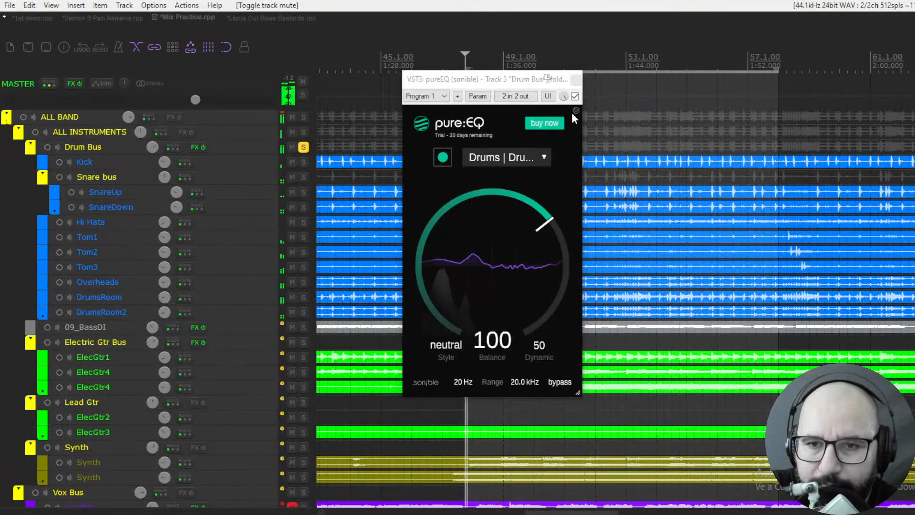
pyautogui.click(575, 97)
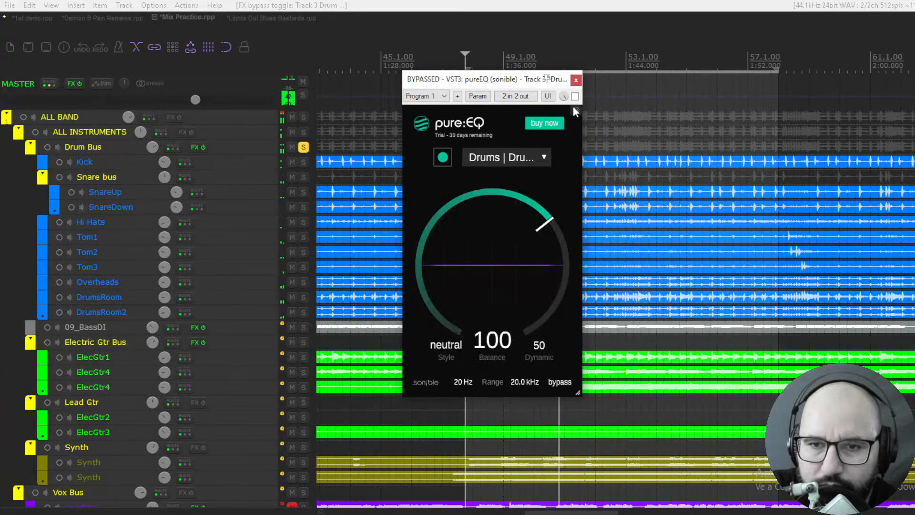
pyautogui.click(528, 153)
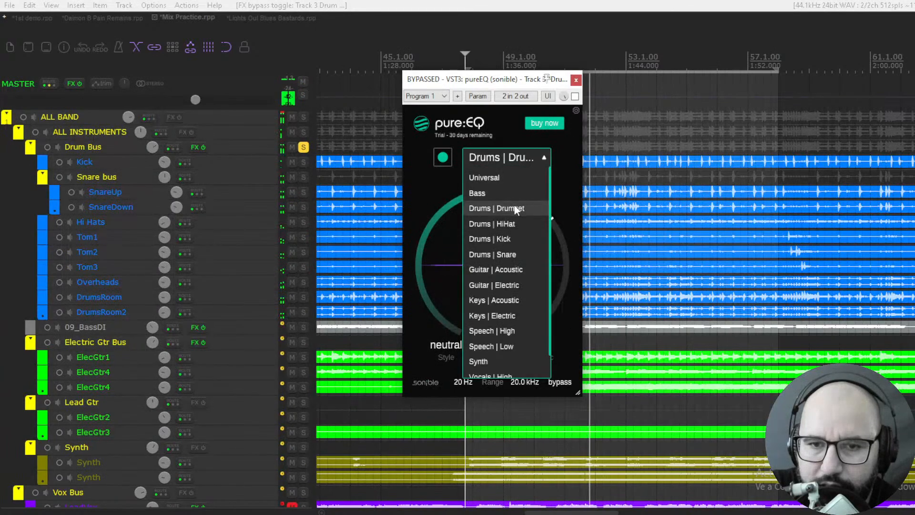
pyautogui.click(565, 164)
pyautogui.click(575, 95)
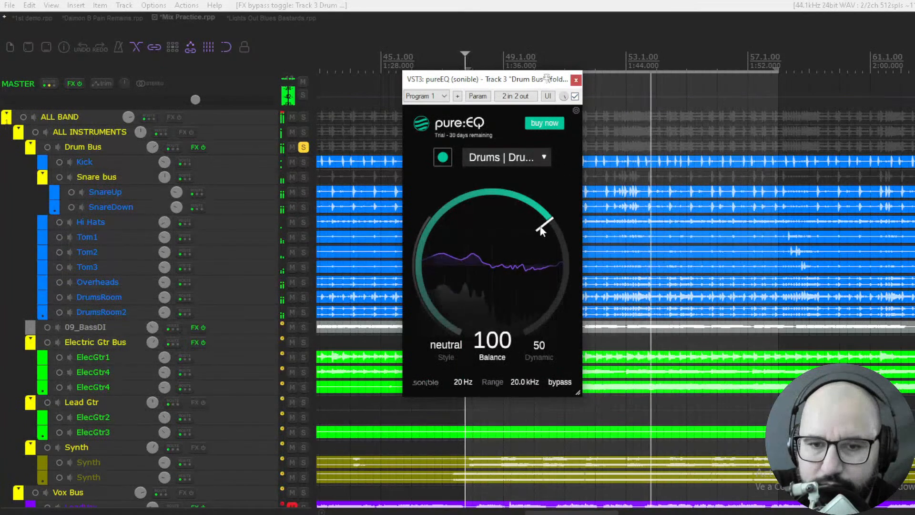
pyautogui.click(576, 97)
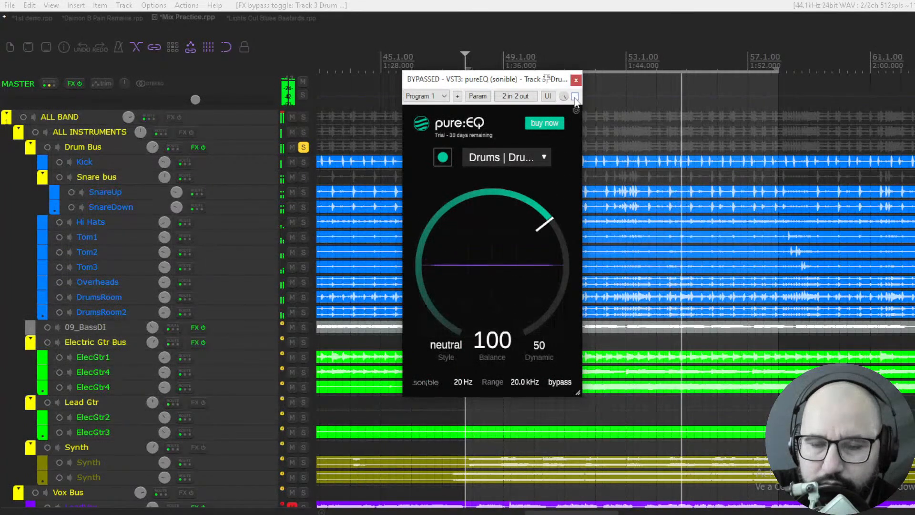
pyautogui.click(576, 96)
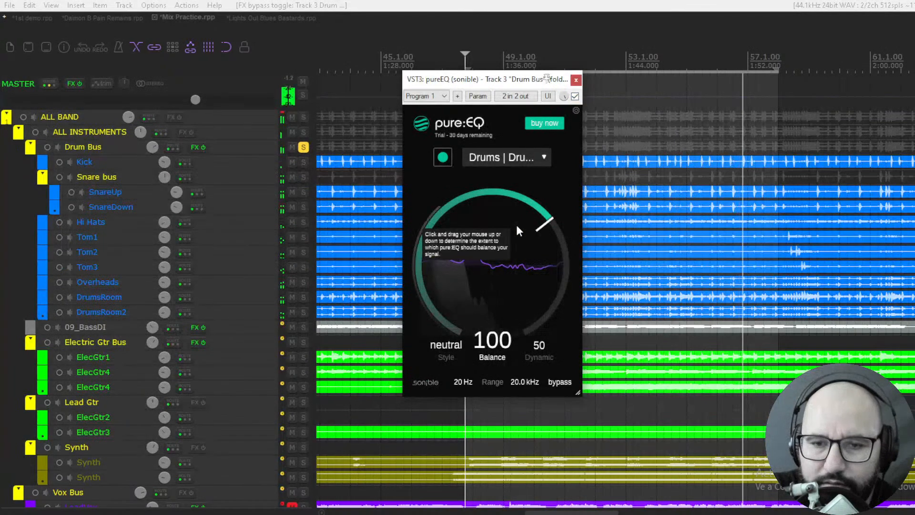
# Set pure:EQ's Balance to 132 and Dynamic to 66 on the Drum Bus and compare the result with the plugin bypassed.
pyautogui.moveTo(516, 236); pyautogui.dragTo(518, 194)
pyautogui.moveTo(518, 185); pyautogui.dragTo(416, 275)
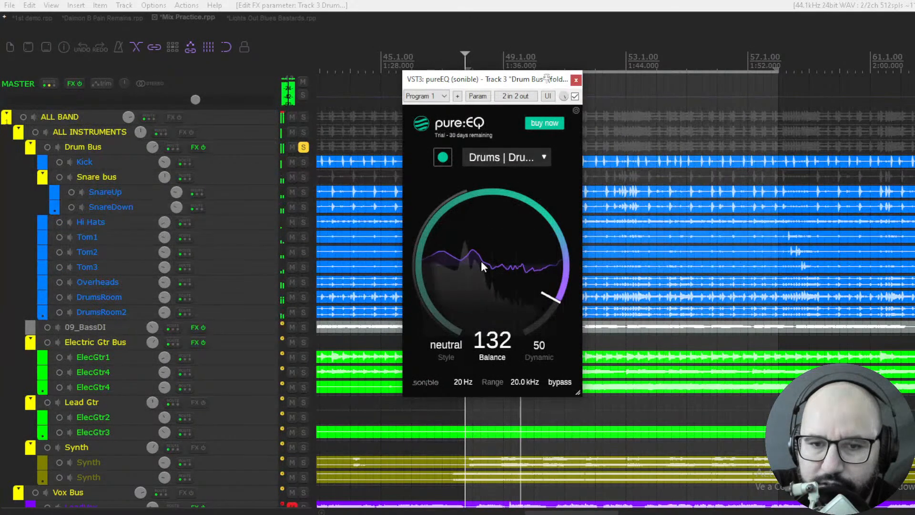
pyautogui.moveTo(541, 350); pyautogui.dragTo(541, 327)
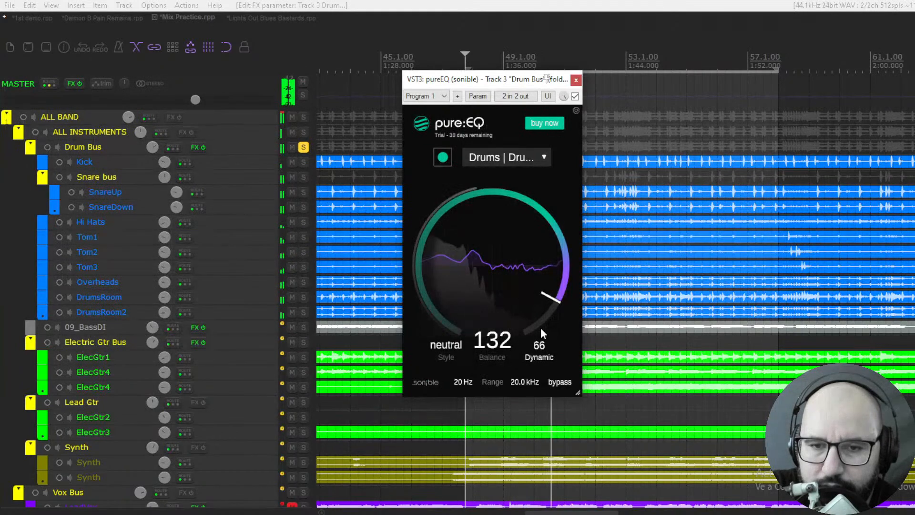
pyautogui.click(575, 95)
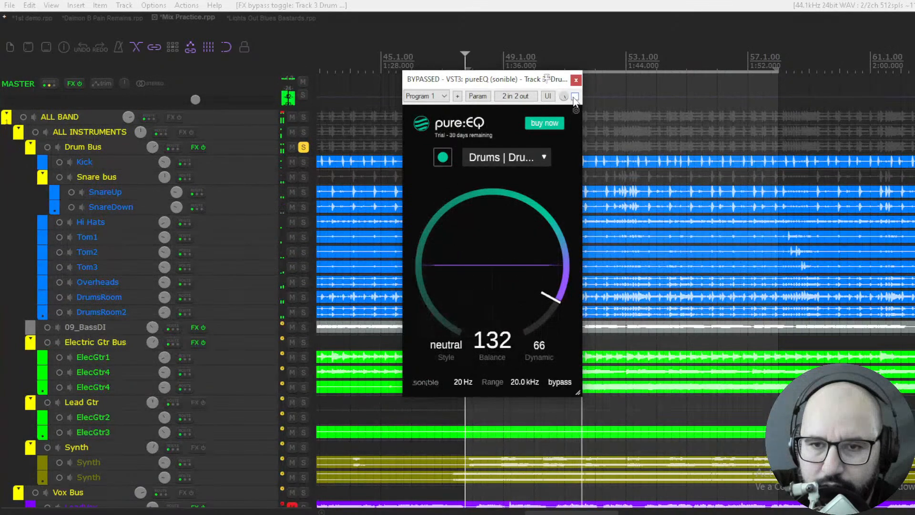
pyautogui.click(575, 96)
# Try the bright style with Balance at 140 on the drums and compare it with pure:EQ bypassed.
pyautogui.click(453, 345)
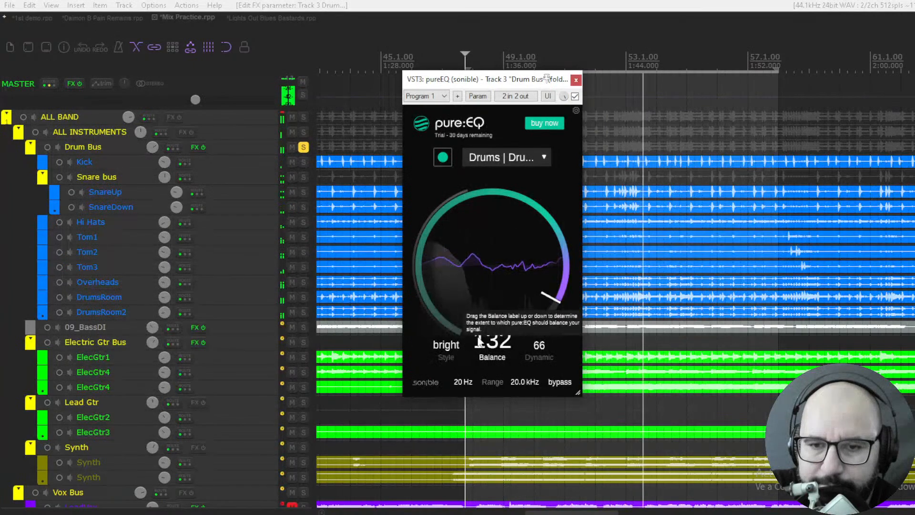
pyautogui.moveTo(548, 299)
pyautogui.mouseDown()
pyautogui.moveTo(555, 274)
pyautogui.moveTo(552, 291)
pyautogui.mouseUp()
pyautogui.click(575, 96)
pyautogui.click(575, 96)
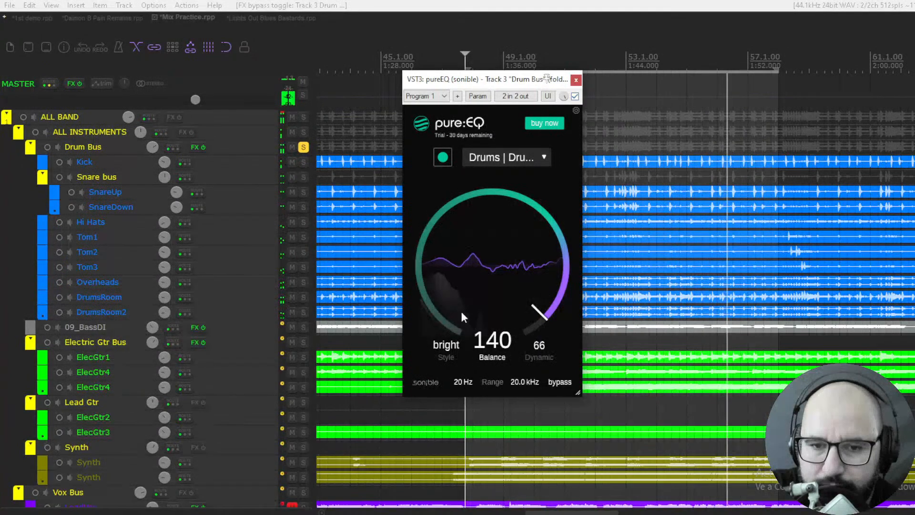
# Audition the warm, neutral and bright styles on the drums, reset Balance to 100 and finish on the neutral style.
pyautogui.click(449, 348)
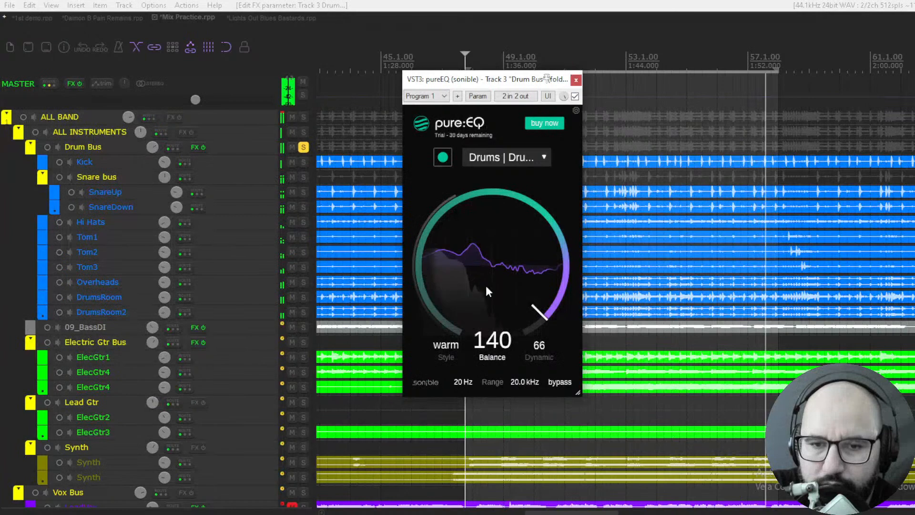
pyautogui.click(446, 345)
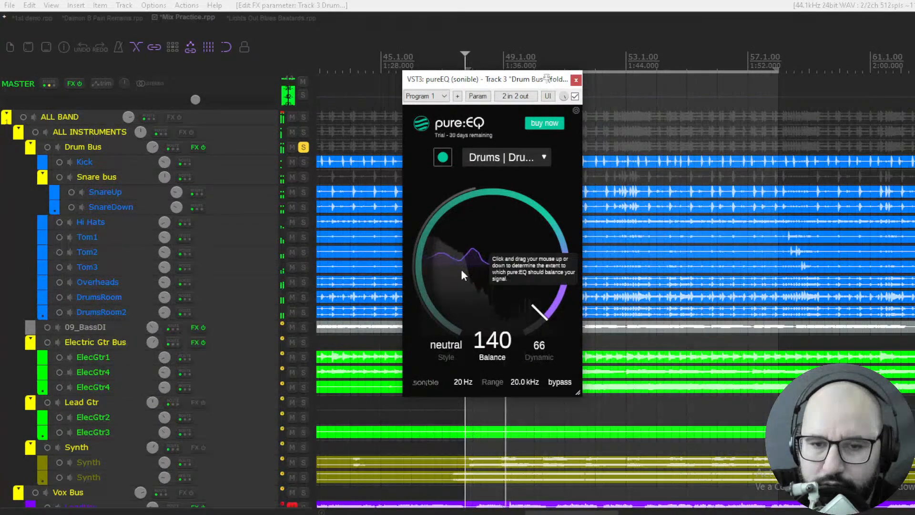
pyautogui.click(448, 346)
pyautogui.doubleClick(558, 256)
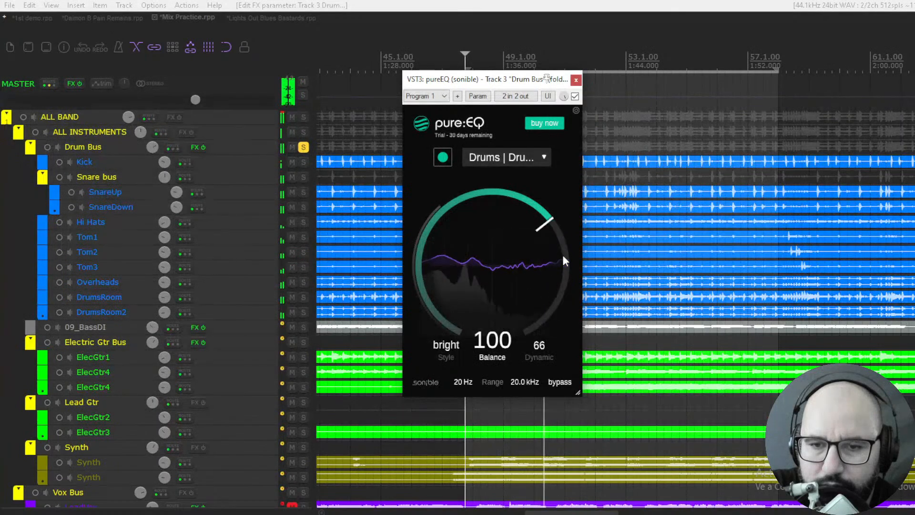
pyautogui.click(451, 353)
pyautogui.click(451, 351)
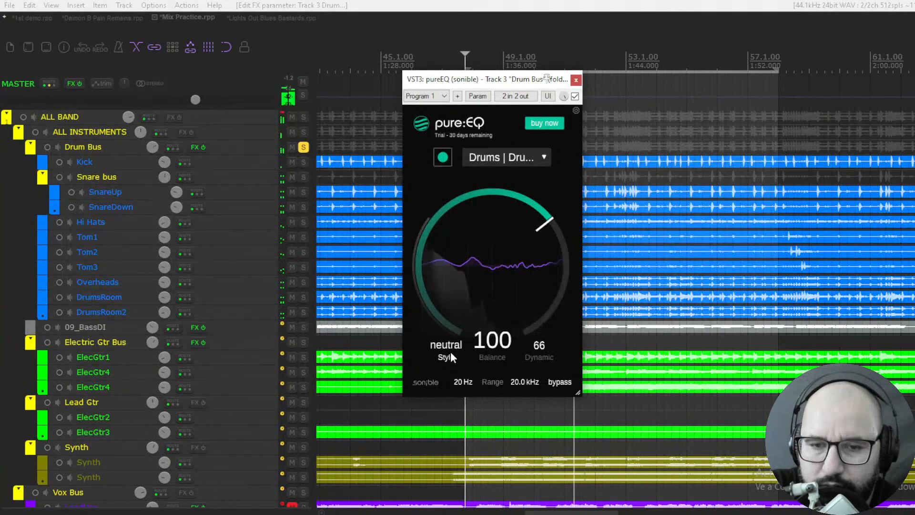
# Try limiting the drums' Range to 176 Hz through 3.9 kHz, compare it with bypass and raise Balance to 150.
pyautogui.moveTo(460, 382); pyautogui.dragTo(474, 280)
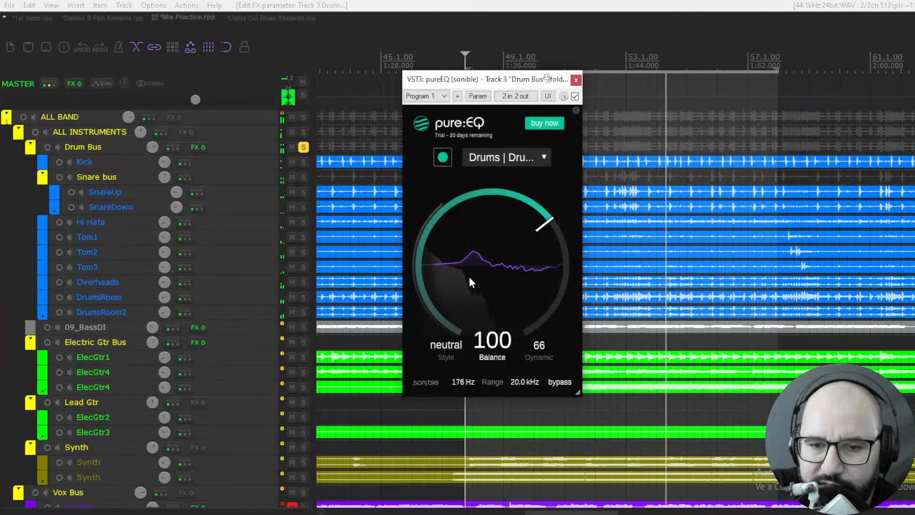
pyautogui.moveTo(522, 380); pyautogui.dragTo(522, 467)
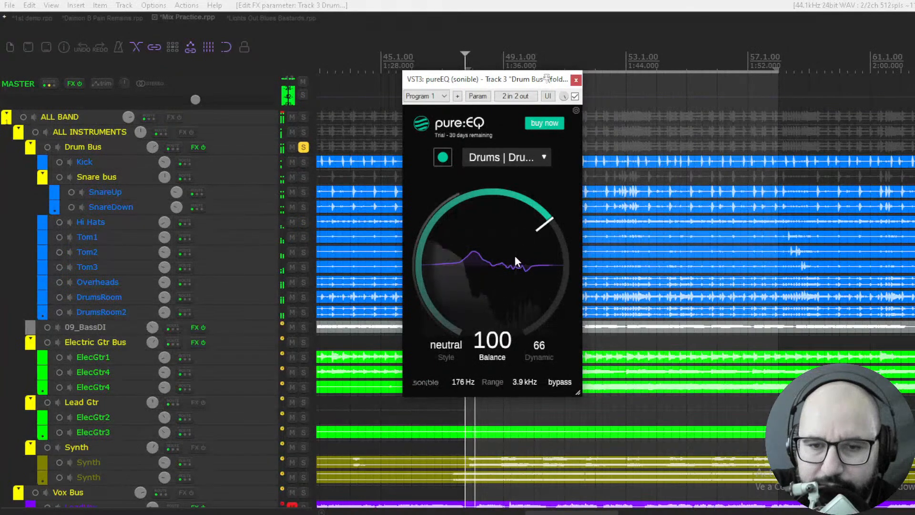
pyautogui.click(575, 95)
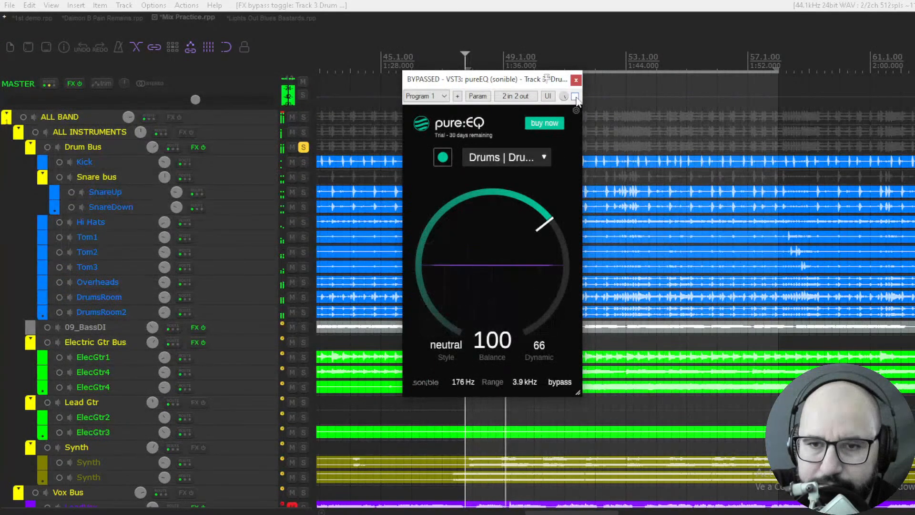
pyautogui.click(575, 96)
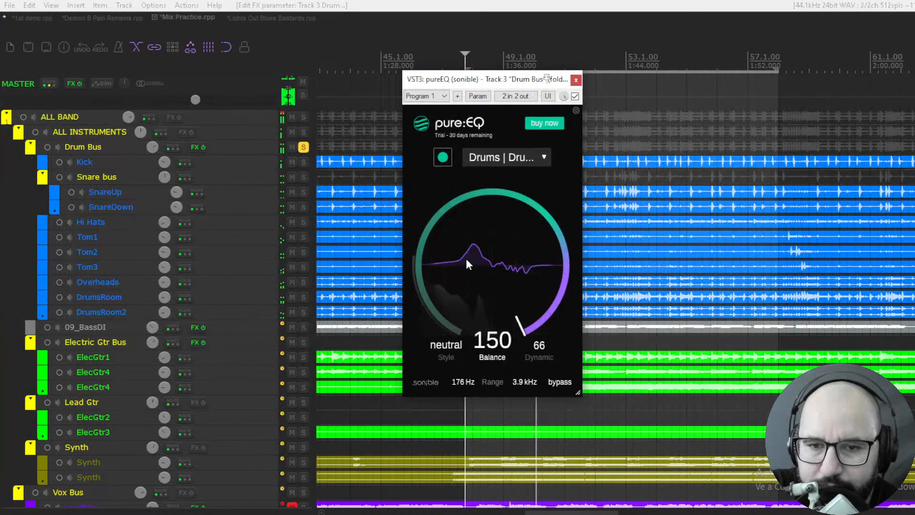
pyautogui.click(483, 267)
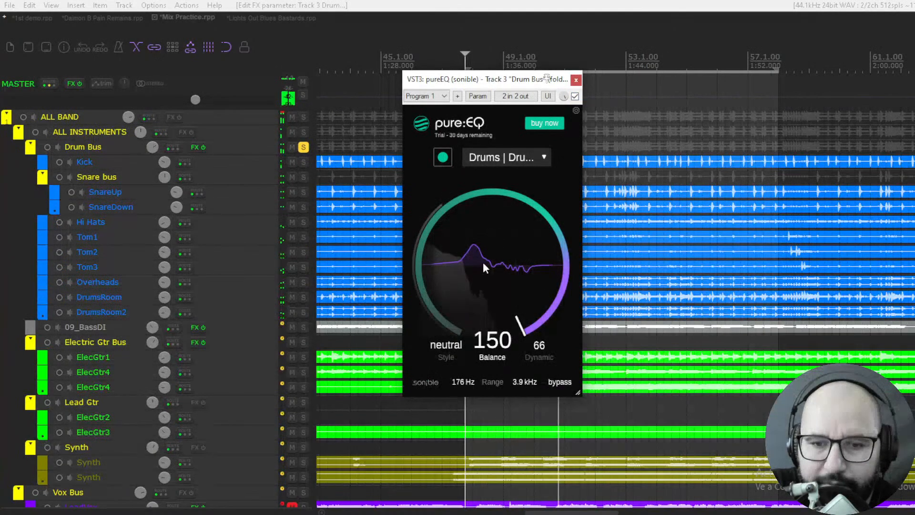
# Reset Balance to 100, restore the Range to 20 Hz through 20.0 kHz, and stop playback.
pyautogui.doubleClick(519, 321)
pyautogui.moveTo(525, 382); pyautogui.dragTo(472, 238)
pyautogui.moveTo(460, 384); pyautogui.dragTo(456, 504)
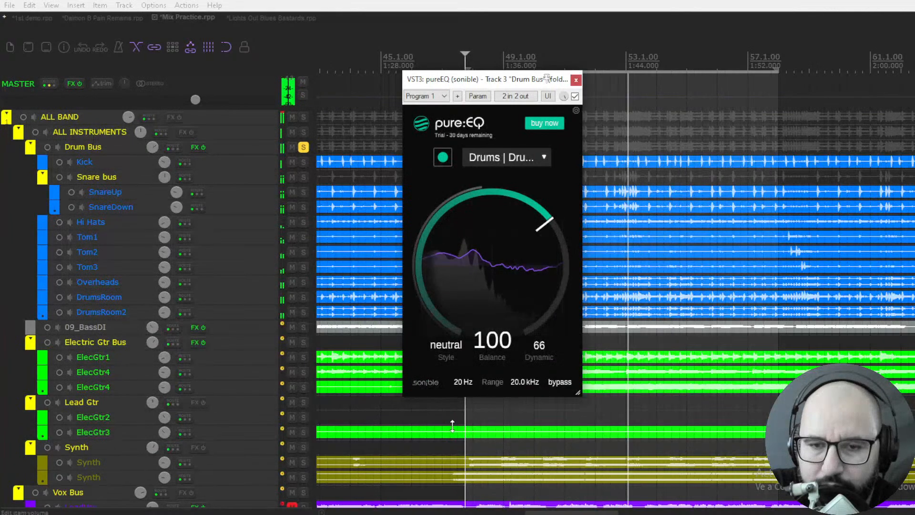
pyautogui.press('space')
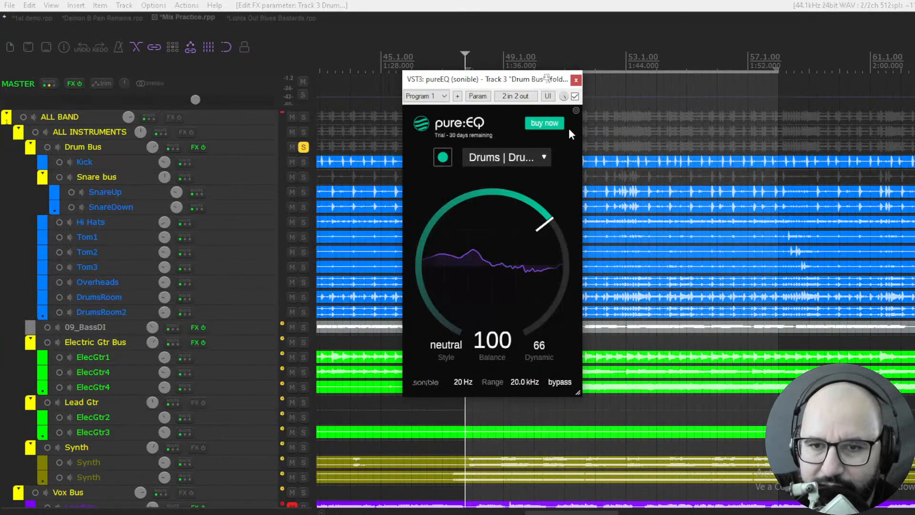
# Unsolo the Drum Bus and close its pure:EQ, then solo the 09_BassDI track and open its pure:EQ.
pyautogui.click(304, 148)
pyautogui.click(576, 80)
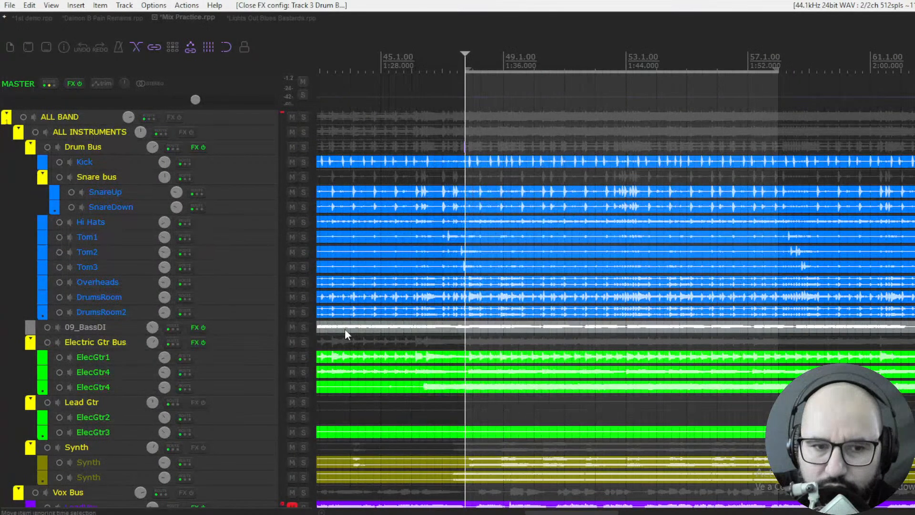
pyautogui.click(304, 327)
pyautogui.rightClick(195, 329)
pyautogui.click(212, 343)
pyautogui.moveTo(523, 57); pyautogui.dragTo(512, 70)
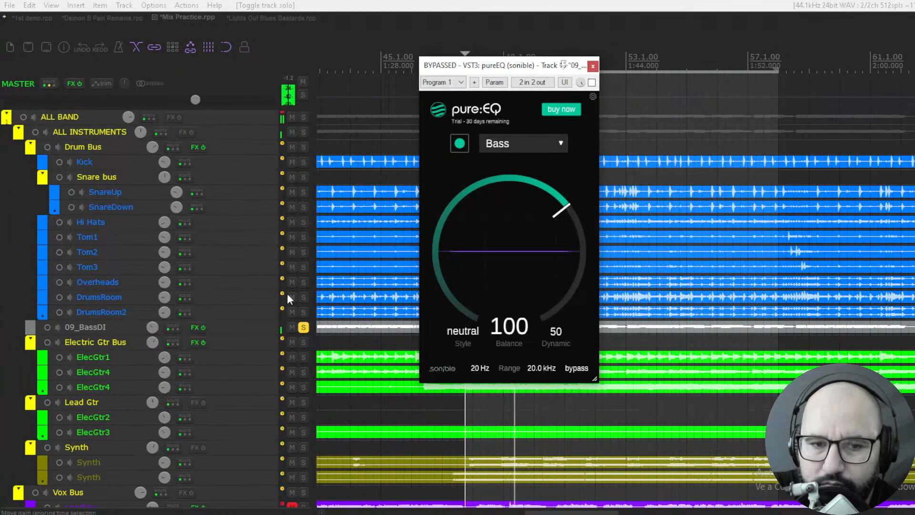
# Compare the soloed bass with pure:EQ enabled and bypassed during playback, leaving the plugin enabled.
pyautogui.moveTo(155, 330)
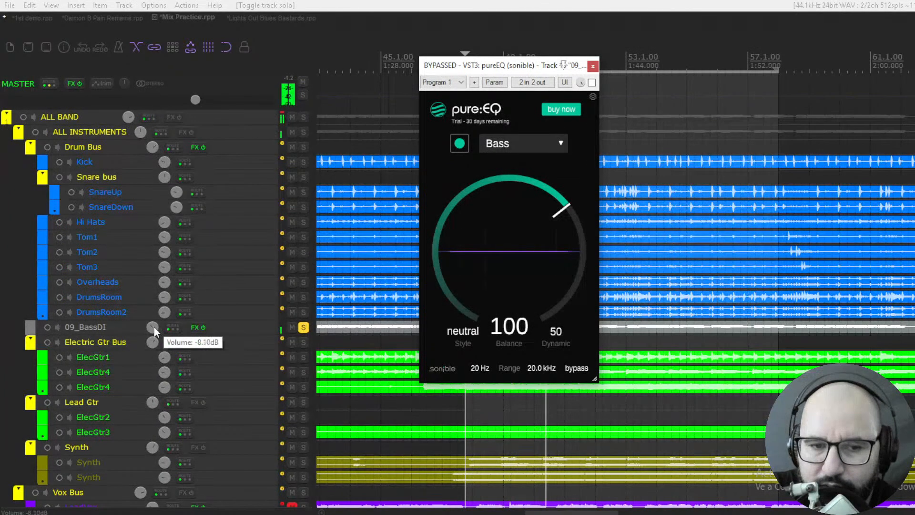
pyautogui.click(592, 82)
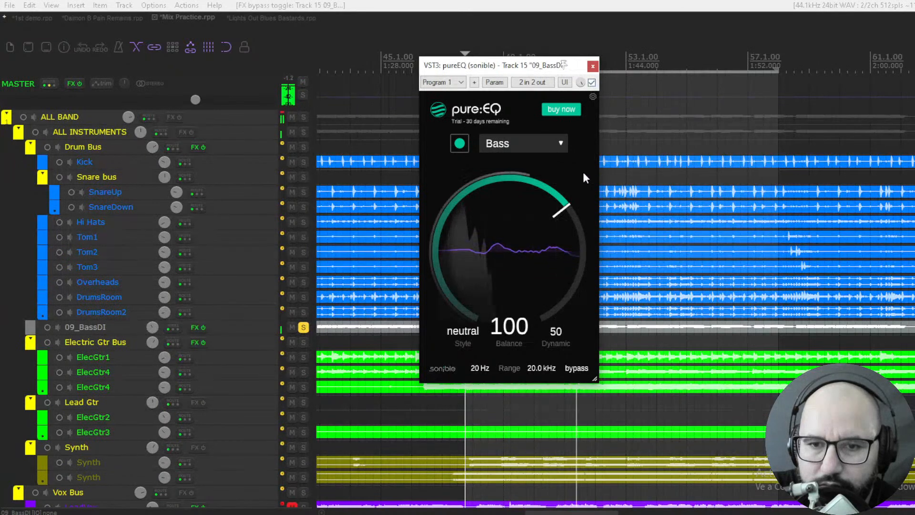
pyautogui.click(592, 83)
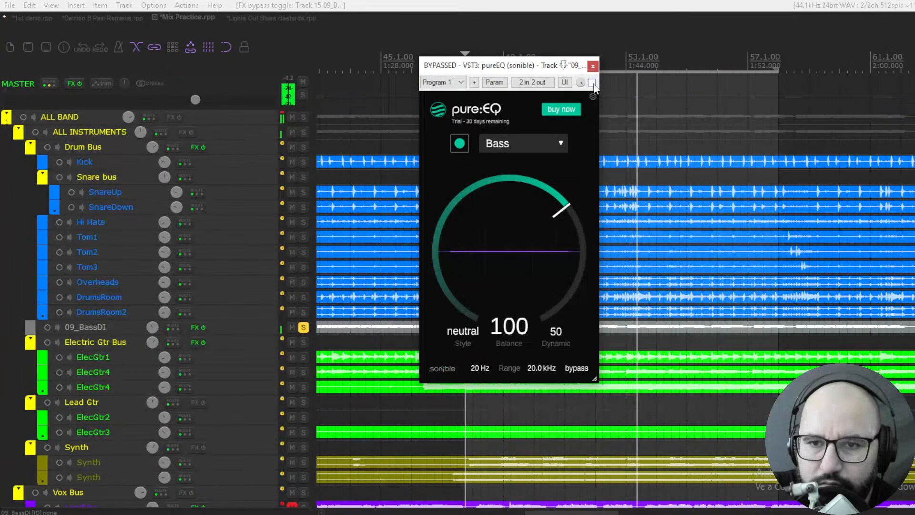
pyautogui.click(591, 83)
# Set pure:EQ on the bass to Balance 119 and Dynamic 80 with the bright style.
pyautogui.moveTo(553, 211); pyautogui.dragTo(556, 195)
pyautogui.moveTo(557, 329); pyautogui.dragTo(560, 284)
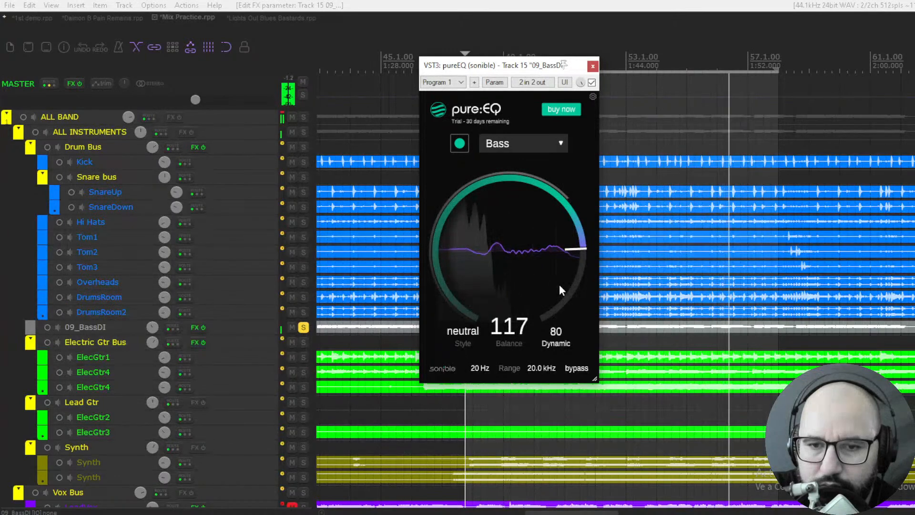
pyautogui.moveTo(456, 345); pyautogui.dragTo(476, 357)
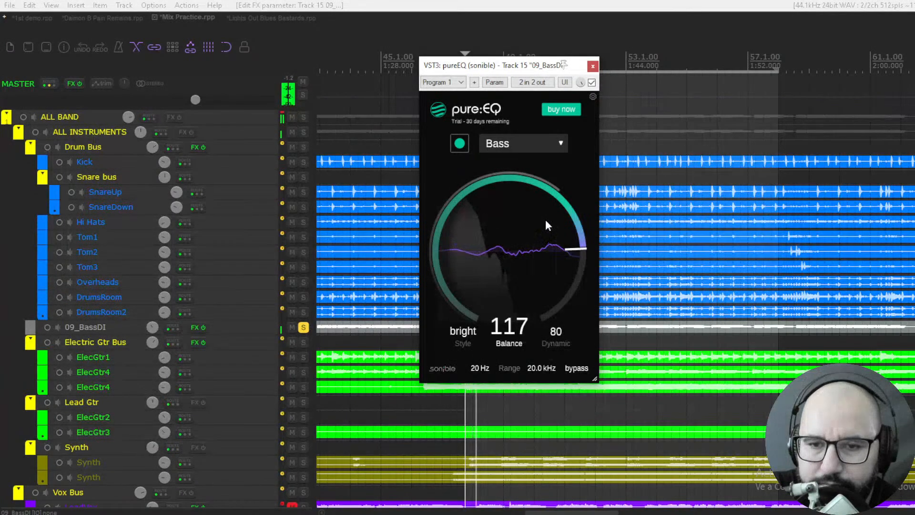
pyautogui.scroll(1, 557, 195)
pyautogui.scroll(-2, 557, 195)
# Compare the bright bass setting with pure:EQ bypassed, audition the warm style and return the style to neutral.
pyautogui.click(591, 83)
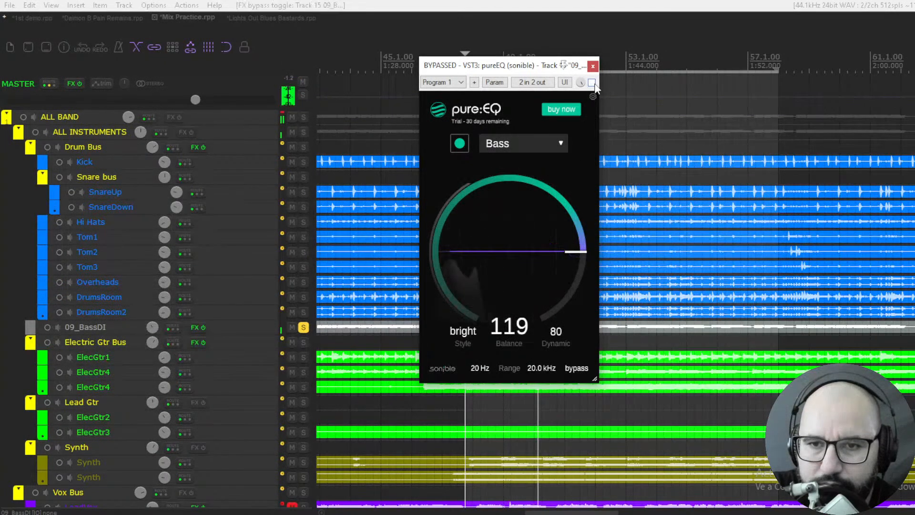
pyautogui.click(592, 83)
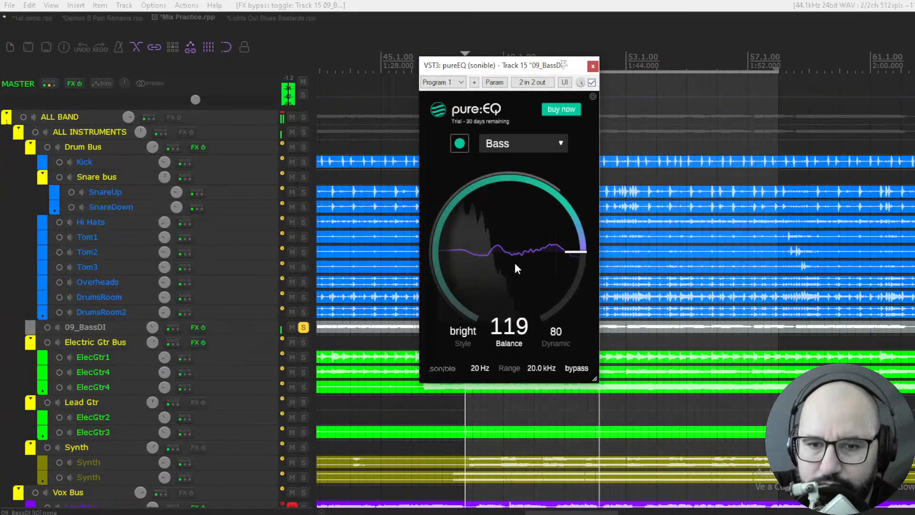
pyautogui.click(464, 343)
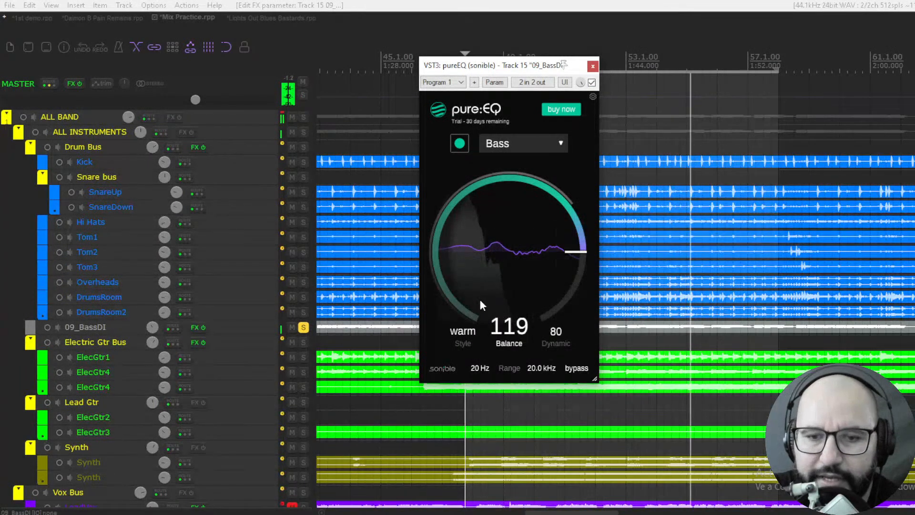
pyautogui.click(465, 339)
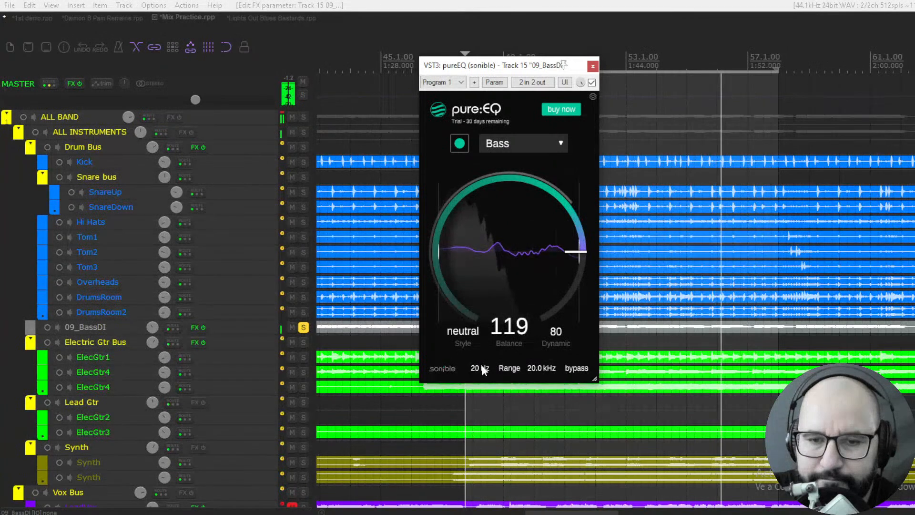
# Limit the bass pure:EQ's Range to 44 Hz through 10.9 kHz and compare it with the plugin bypassed.
pyautogui.moveTo(483, 364); pyautogui.dragTo(487, 333)
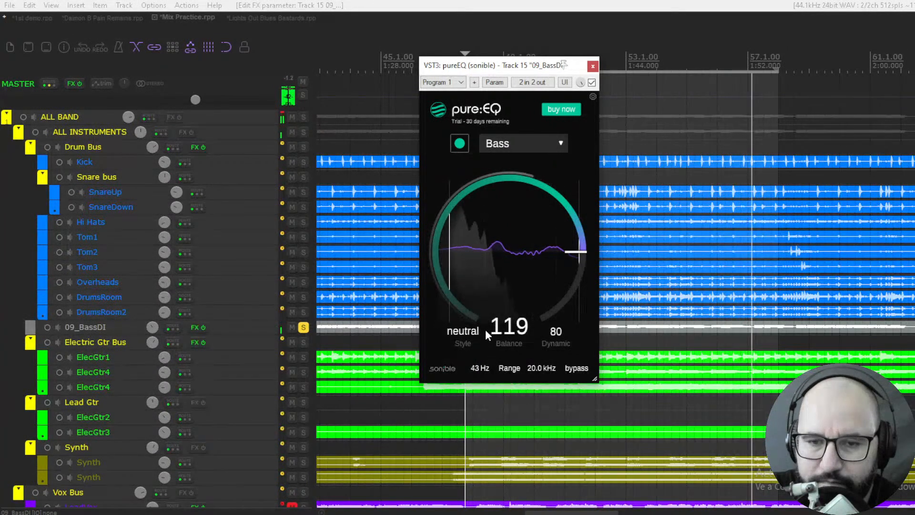
pyautogui.moveTo(545, 367); pyautogui.dragTo(539, 397)
pyautogui.moveTo(484, 371); pyautogui.dragTo(484, 368)
pyautogui.click(591, 83)
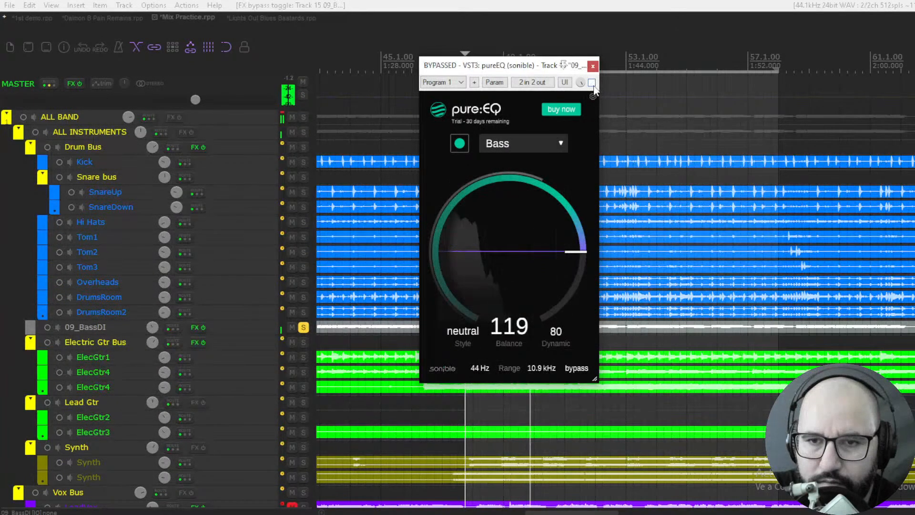
pyautogui.click(592, 83)
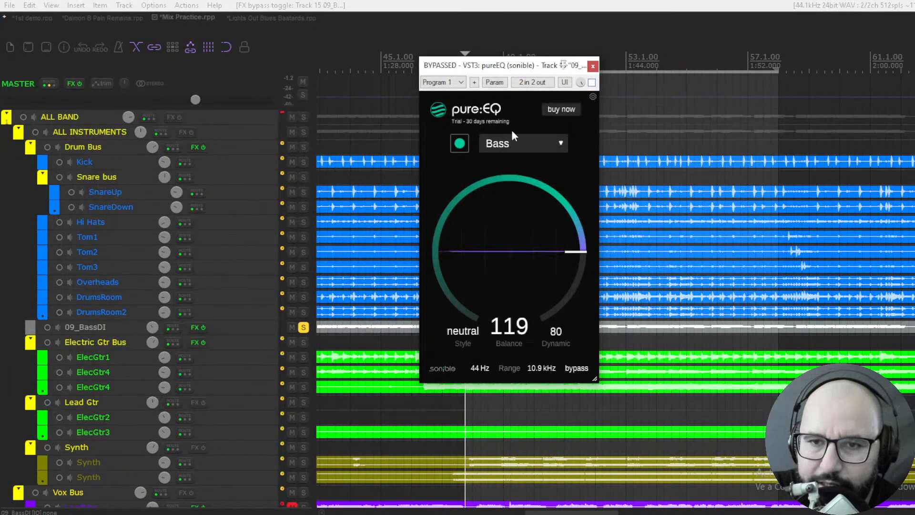
# Close the bass pure:EQ and unsolo the bass, then solo the Electric Gtr Bus and open its pure:EQ.
pyautogui.click(593, 67)
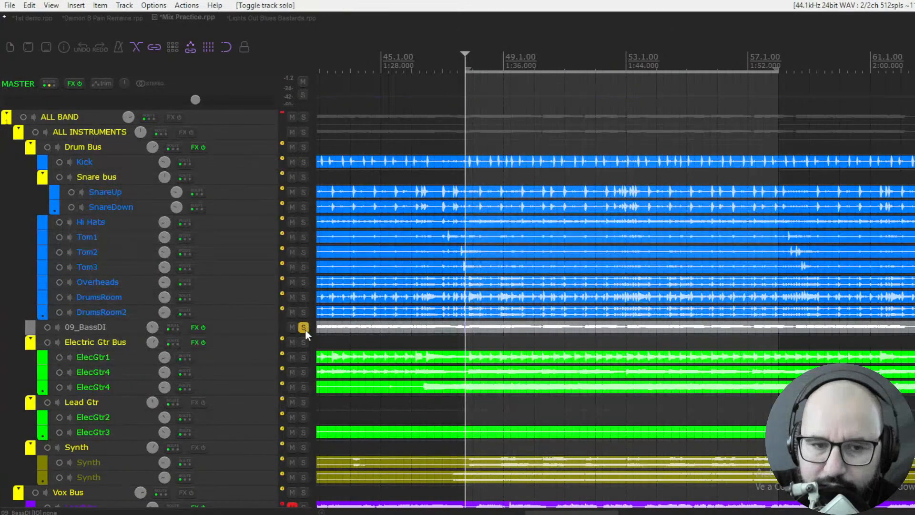
pyautogui.click(304, 328)
pyautogui.click(303, 342)
pyautogui.rightClick(195, 342)
pyautogui.click(215, 358)
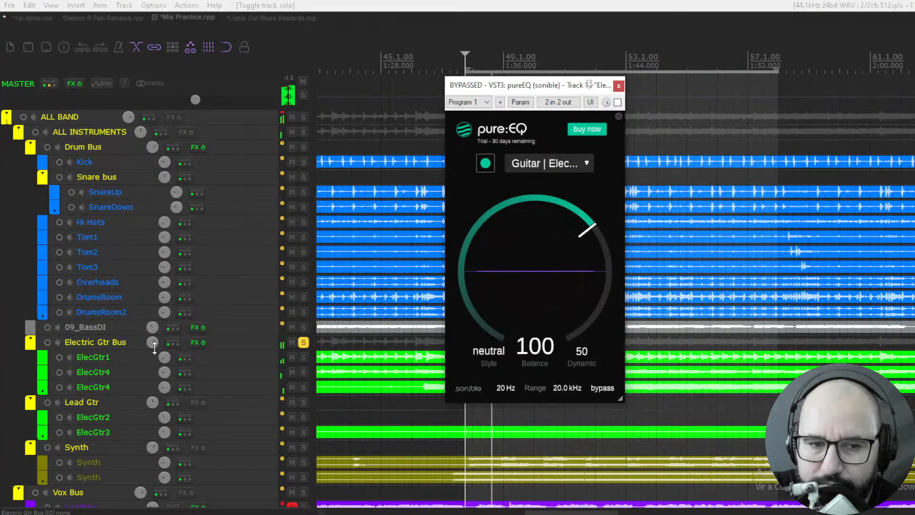
# Adjust the Electric Gtr Bus volume slightly, enable its pure:EQ and set Balance to 120.
pyautogui.scroll(2, 154, 345)
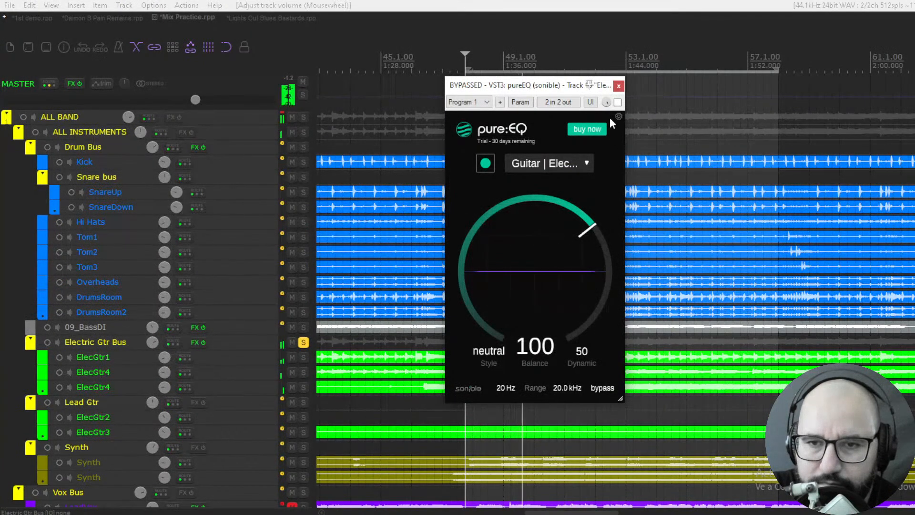
pyautogui.click(618, 103)
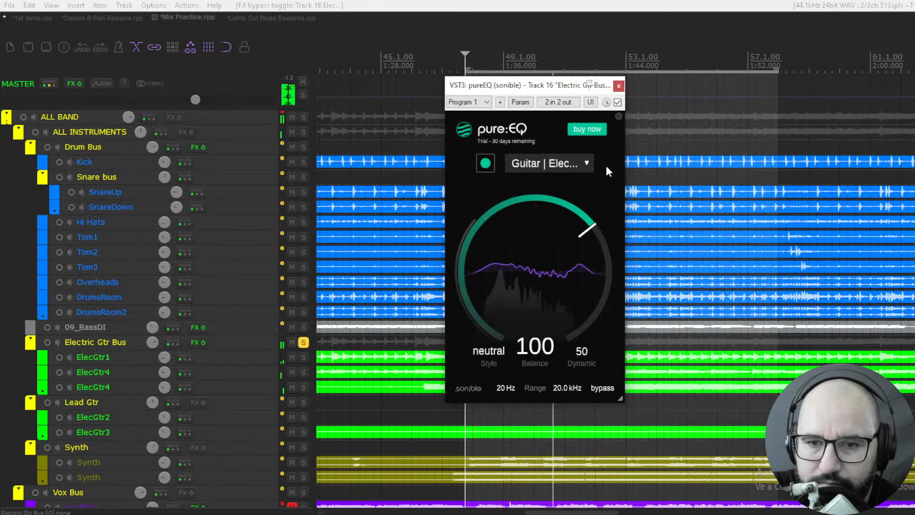
pyautogui.scroll(5, 574, 191)
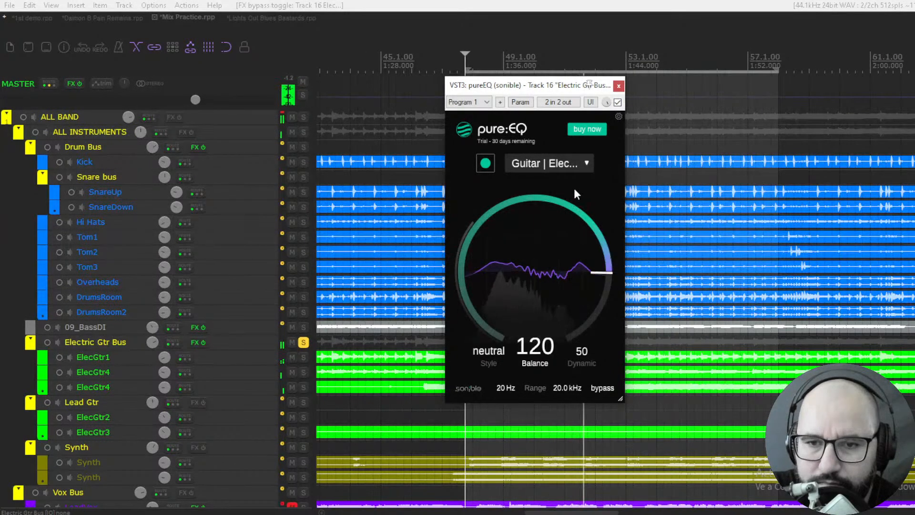
# Raise the electric guitar pure:EQ's Balance to 124 and compare it with the plugin bypassed.
pyautogui.moveTo(574, 191)
pyautogui.mouseDown()
pyautogui.moveTo(576, 212)
pyautogui.moveTo(579, 204)
pyautogui.mouseUp()
pyautogui.click(618, 103)
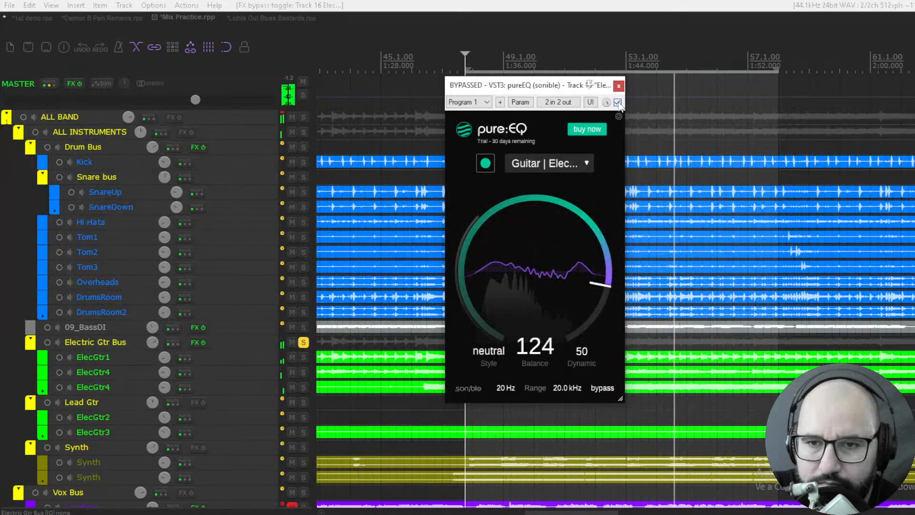
pyautogui.click(618, 103)
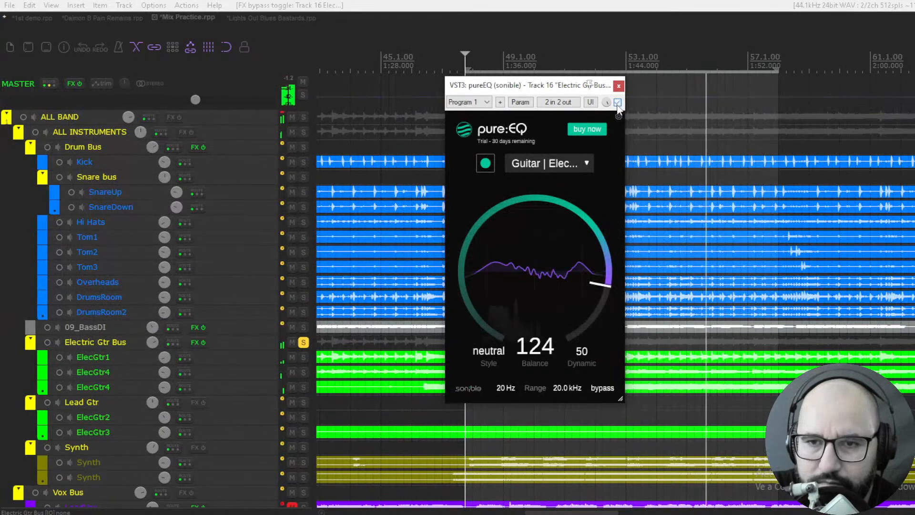
# Set the electric guitar pure:EQ to bright style, Balance 120 and Dynamic 90, comparing the result with the plugin bypassed.
pyautogui.click(494, 351)
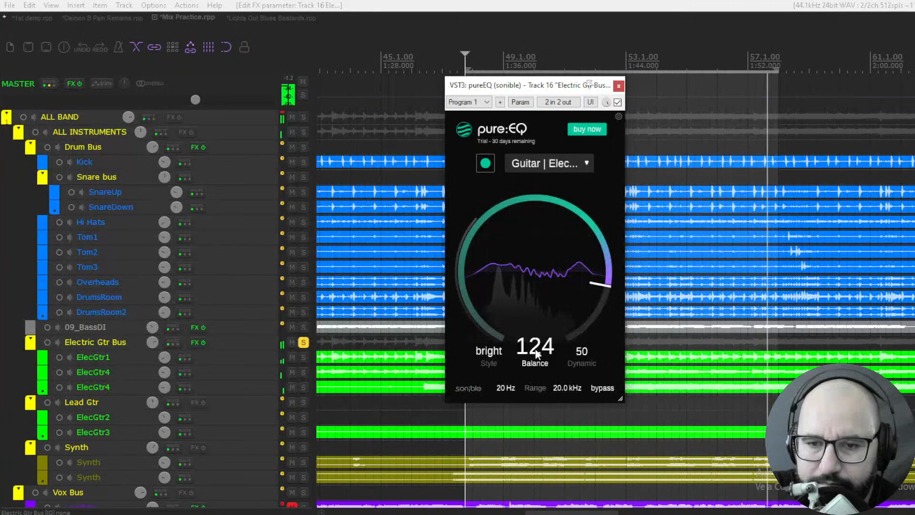
pyautogui.moveTo(541, 353)
pyautogui.mouseDown()
pyautogui.moveTo(582, 309)
pyautogui.moveTo(580, 294)
pyautogui.mouseUp()
pyautogui.click(618, 102)
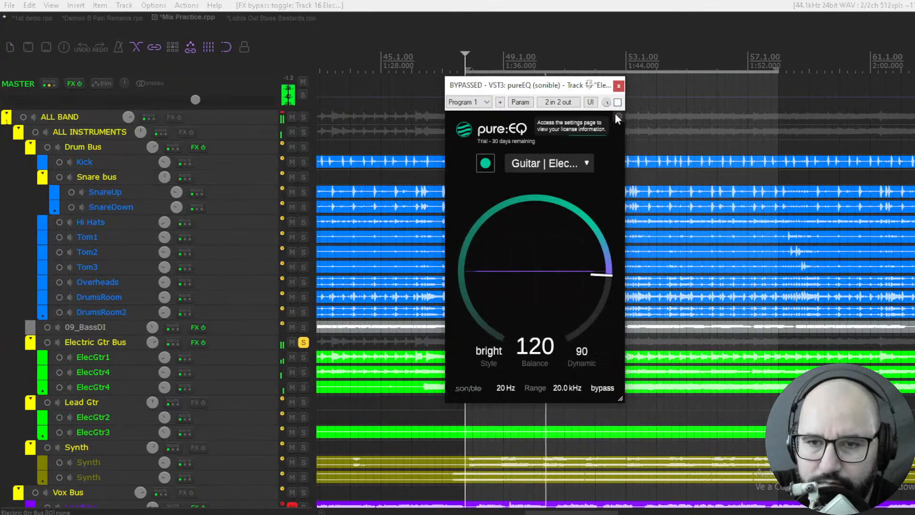
pyautogui.click(618, 103)
pyautogui.click(617, 103)
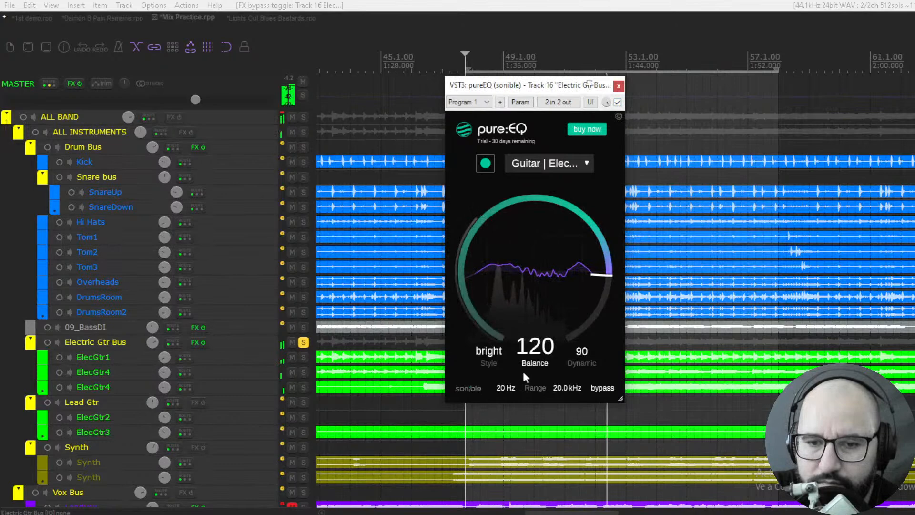
# Try a 61 Hz lower Range limit on the electric guitars, return it to 20 Hz and compare the sound with pure:EQ bypassed.
pyautogui.moveTo(506, 383)
pyautogui.mouseDown()
pyautogui.moveTo(511, 373)
pyautogui.moveTo(509, 392)
pyautogui.moveTo(510, 333)
pyautogui.mouseUp()
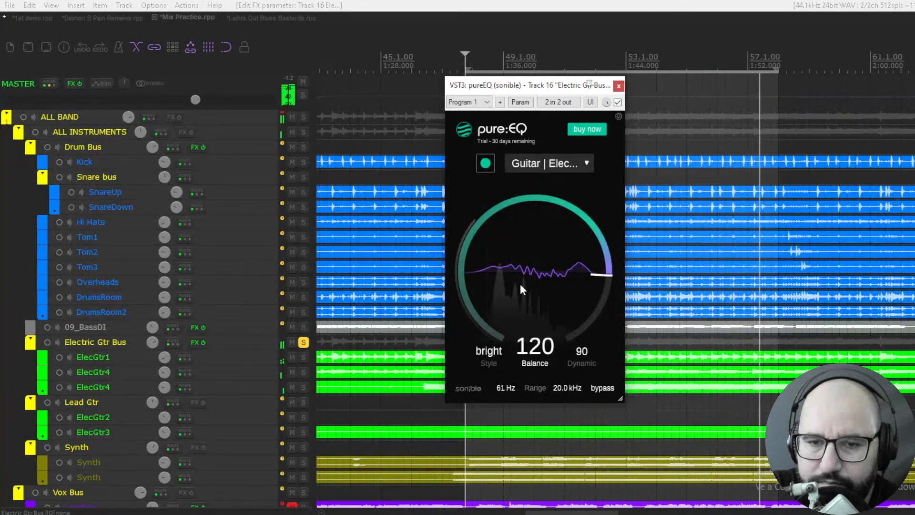
pyautogui.moveTo(506, 388); pyautogui.dragTo(506, 436)
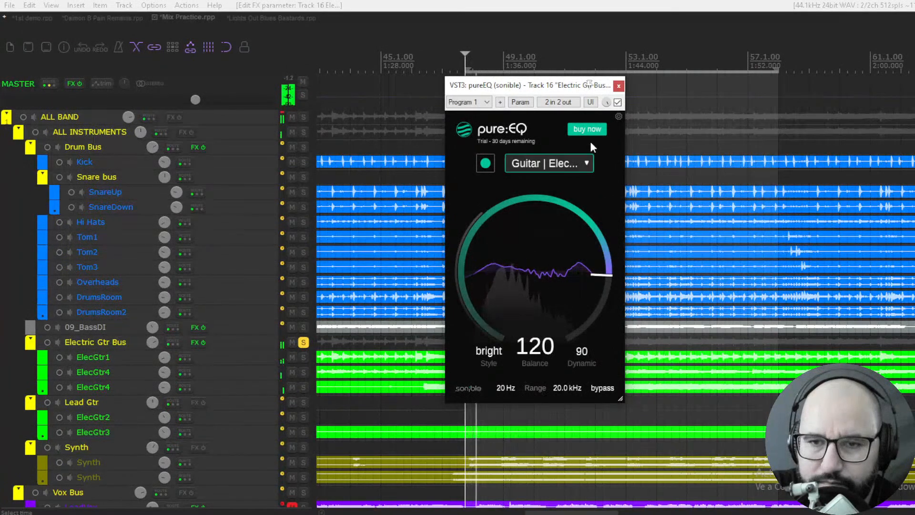
pyautogui.click(618, 103)
pyautogui.click(618, 103)
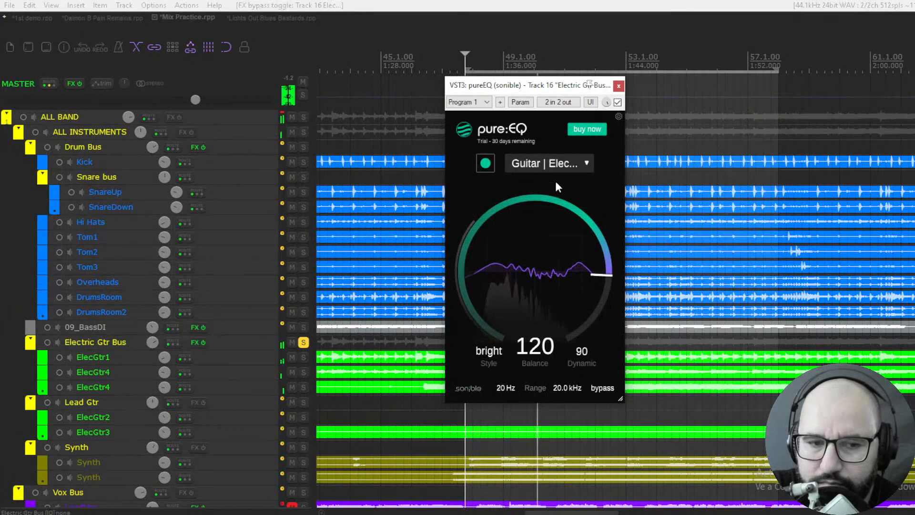
# Unsolo the Electric Gtr Bus, switch to the Lights Out Blues Bastards project and play the soloed acoustic guitars.
pyautogui.click(303, 342)
pyautogui.click(273, 18)
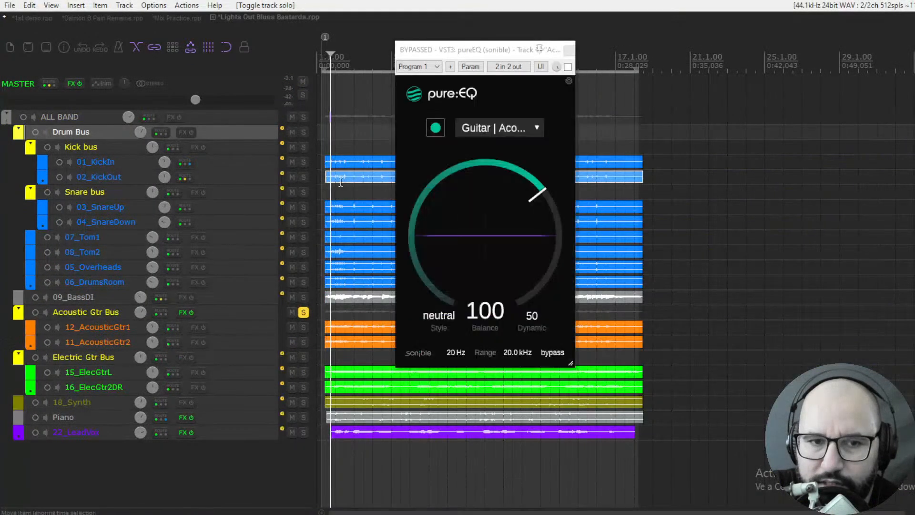
pyautogui.press('space')
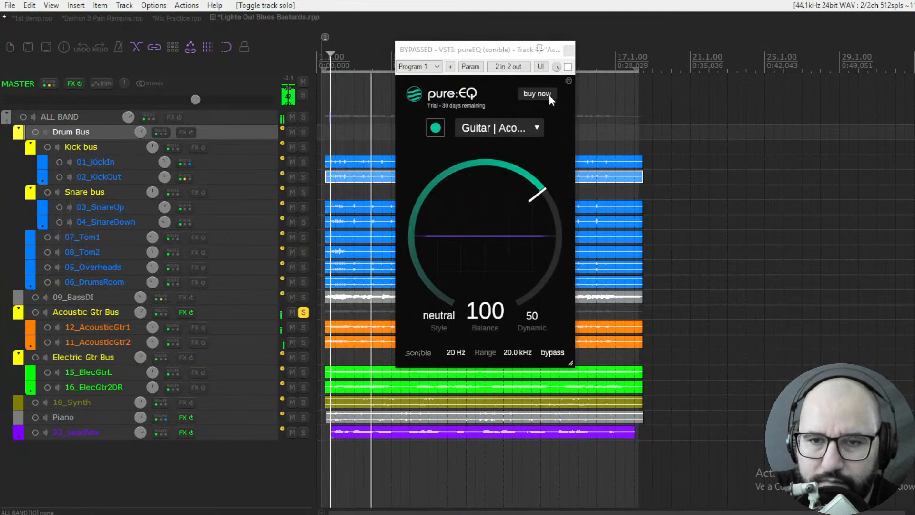
# Enable the Acoustic Gtr Bus pure:EQ, set Balance to 118 and compare it with the plugin bypassed.
pyautogui.click(568, 67)
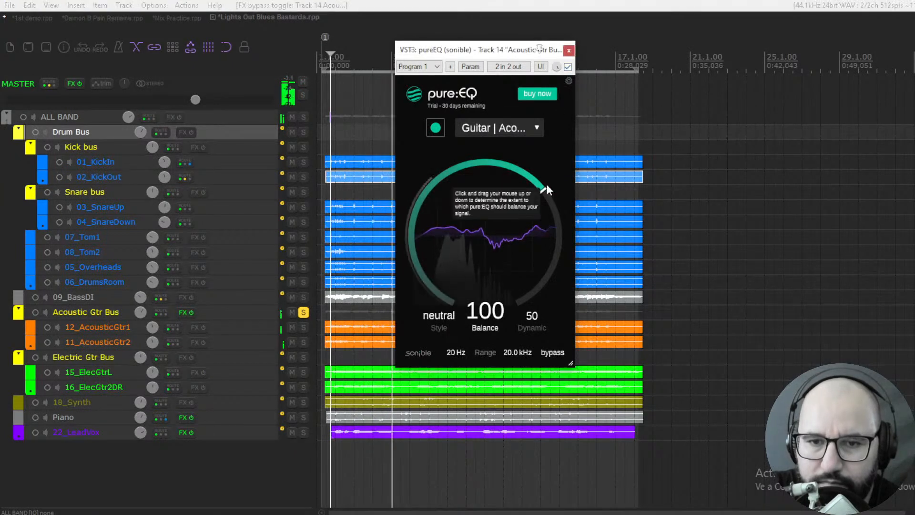
pyautogui.moveTo(487, 256); pyautogui.dragTo(486, 225)
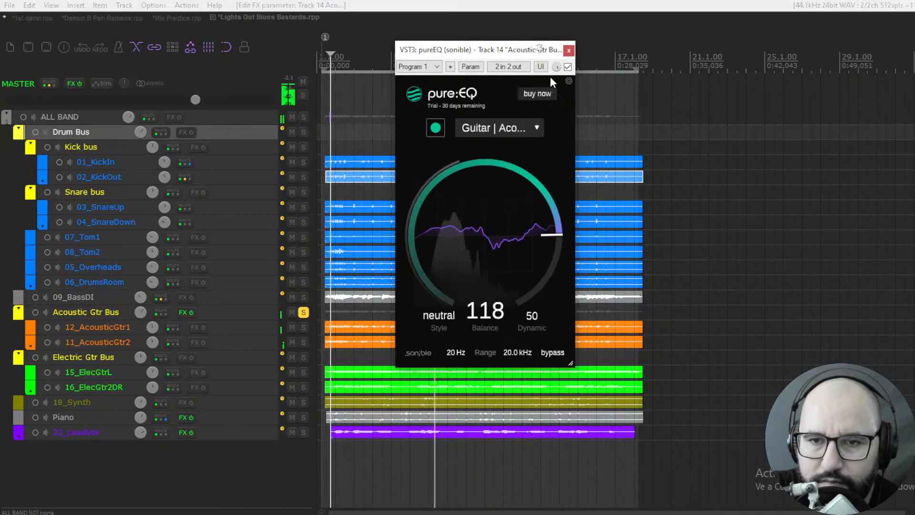
pyautogui.click(567, 67)
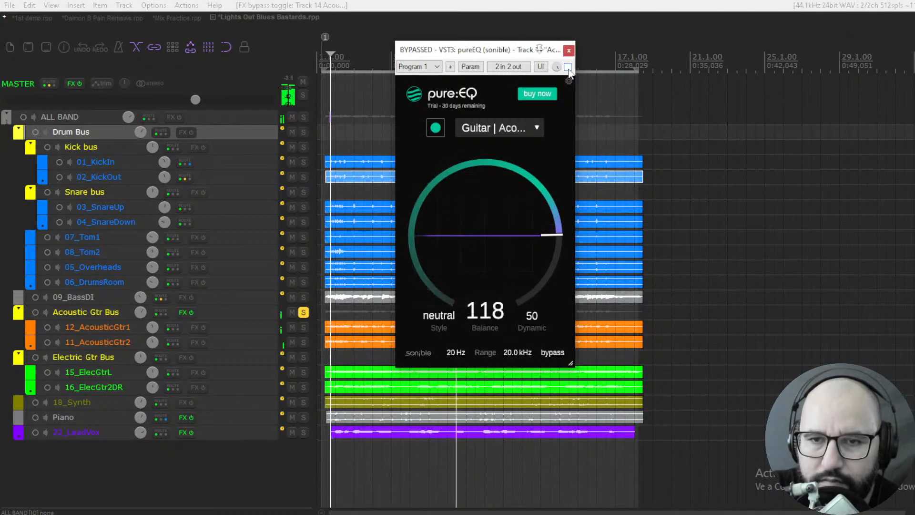
pyautogui.click(568, 67)
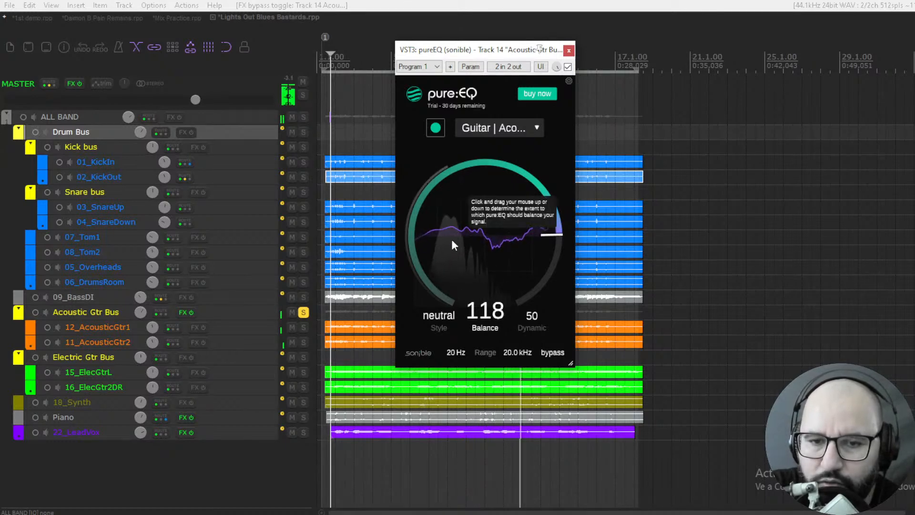
# Raise the acoustic guitar pure:EQ's lower Range limit to 295 Hz and compare it with the plugin bypassed.
pyautogui.moveTo(450, 353); pyautogui.dragTo(461, 238)
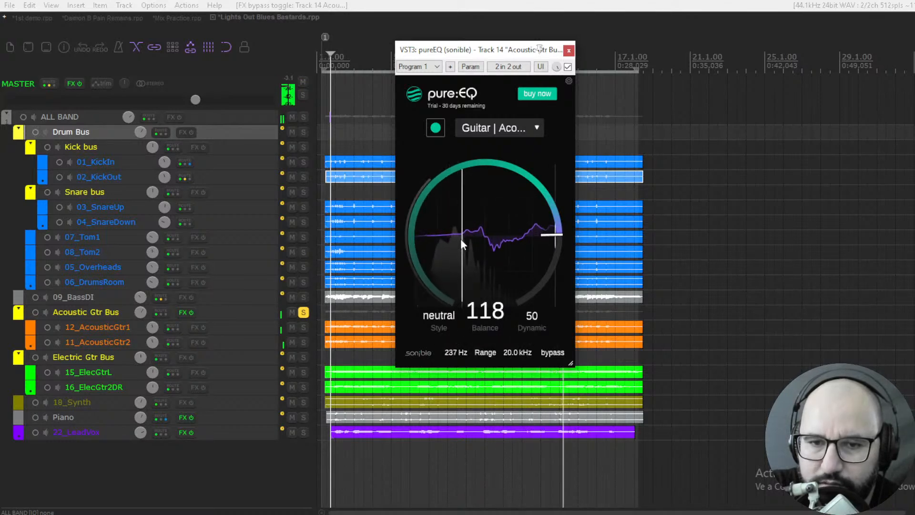
pyautogui.moveTo(447, 351); pyautogui.dragTo(448, 340)
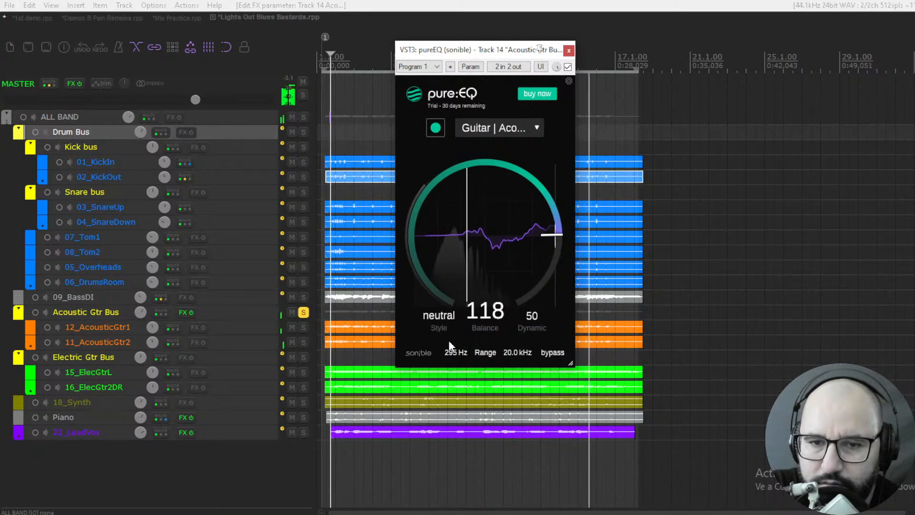
pyautogui.click(568, 66)
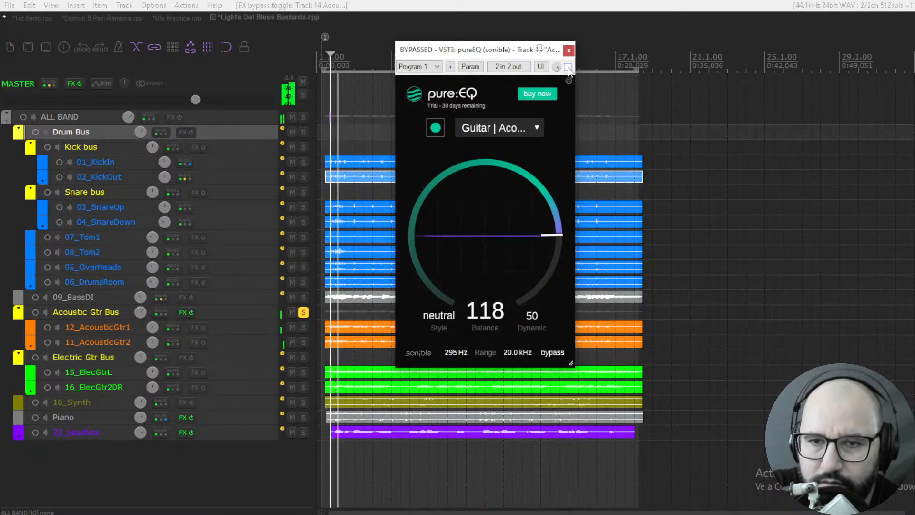
pyautogui.click(568, 67)
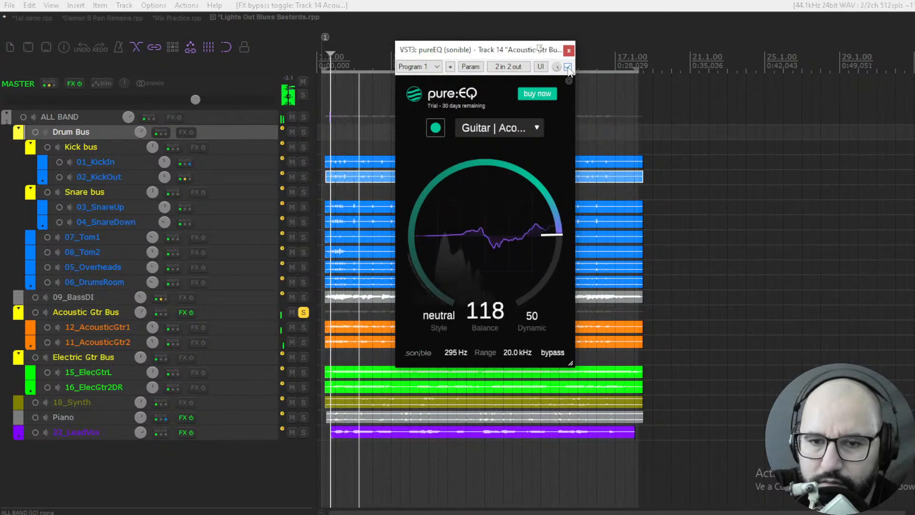
# Try the bright style on the acoustic guitars and compare it with pure:EQ bypassed.
pyautogui.click(439, 315)
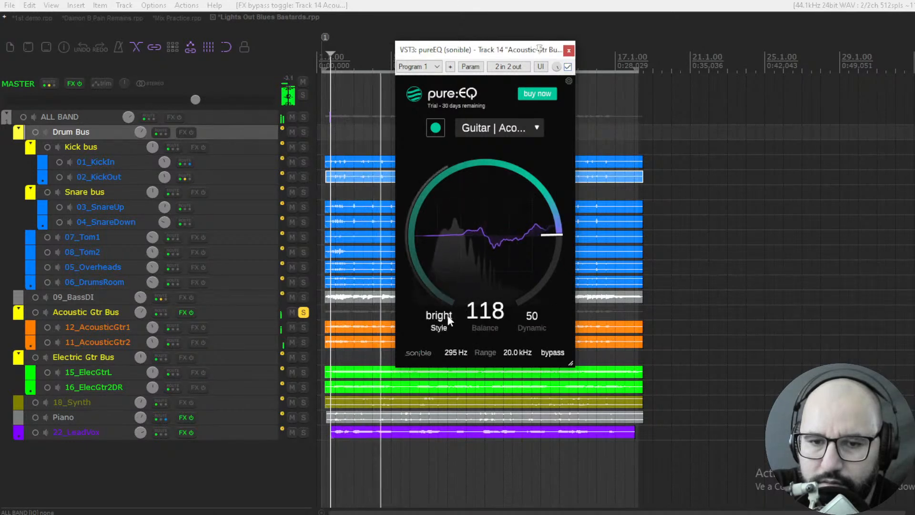
pyautogui.click(568, 67)
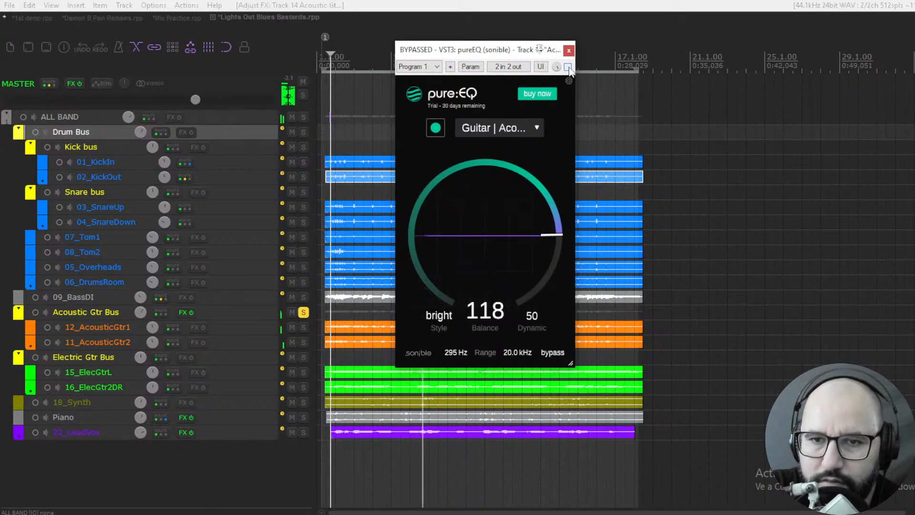
pyautogui.click(568, 67)
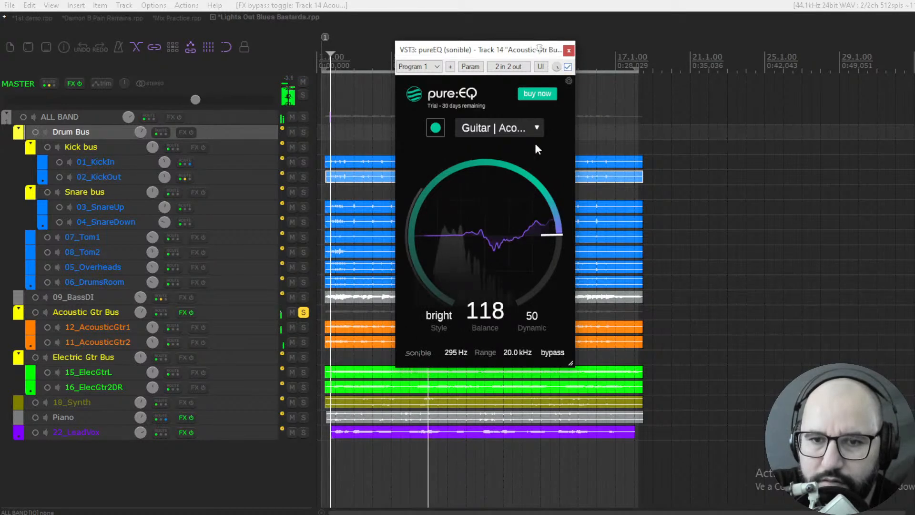
# Set the acoustic guitar pure:EQ to warm style, Balance 111 and a 112 Hz lower Range limit, comparing it with bypass.
pyautogui.click(446, 320)
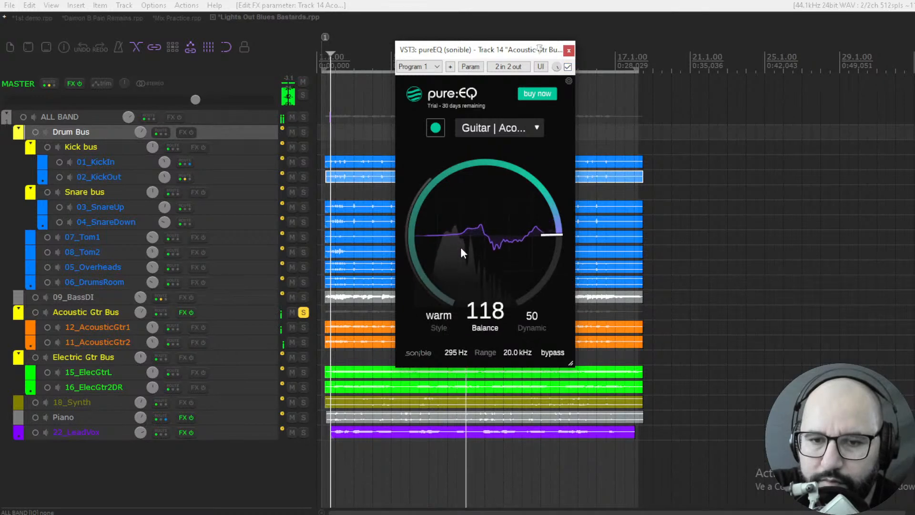
pyautogui.moveTo(465, 285)
pyautogui.mouseDown()
pyautogui.moveTo(464, 302)
pyautogui.moveTo(465, 287)
pyautogui.mouseUp()
pyautogui.moveTo(462, 352); pyautogui.dragTo(451, 424)
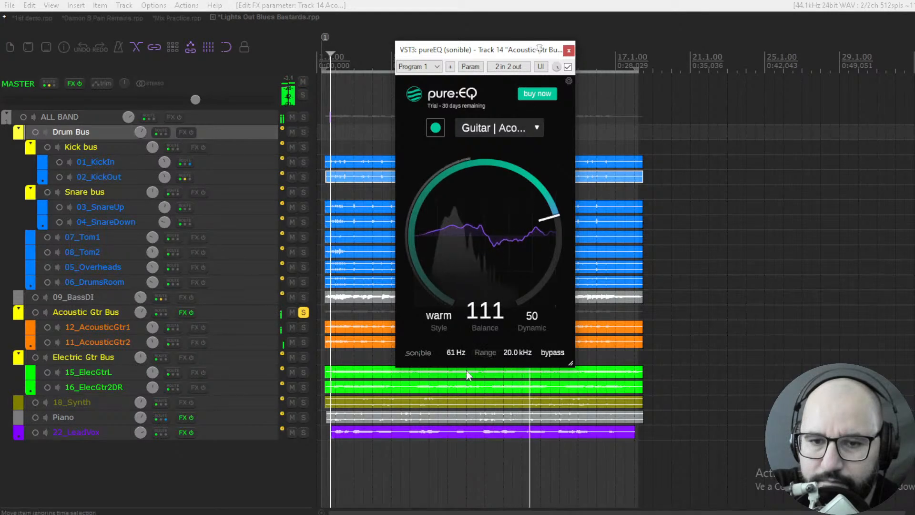
pyautogui.moveTo(453, 354); pyautogui.dragTo(453, 325)
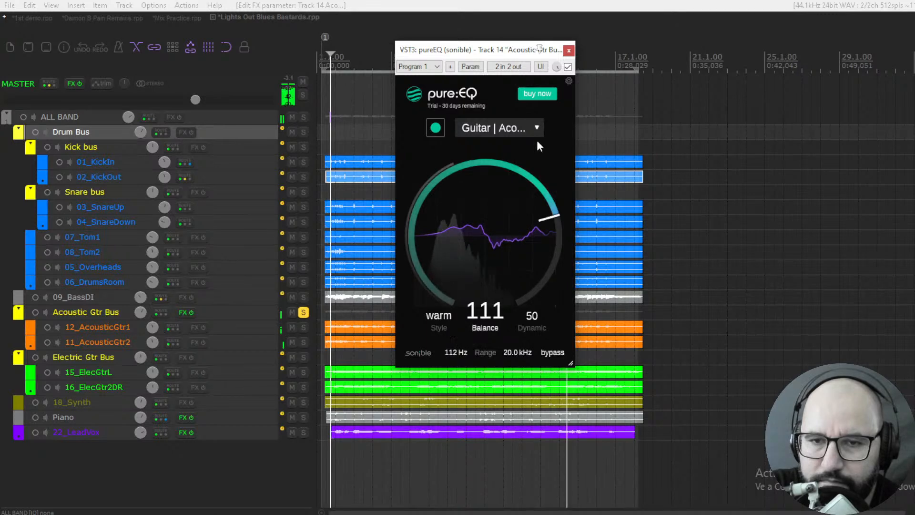
pyautogui.click(568, 66)
pyautogui.click(567, 67)
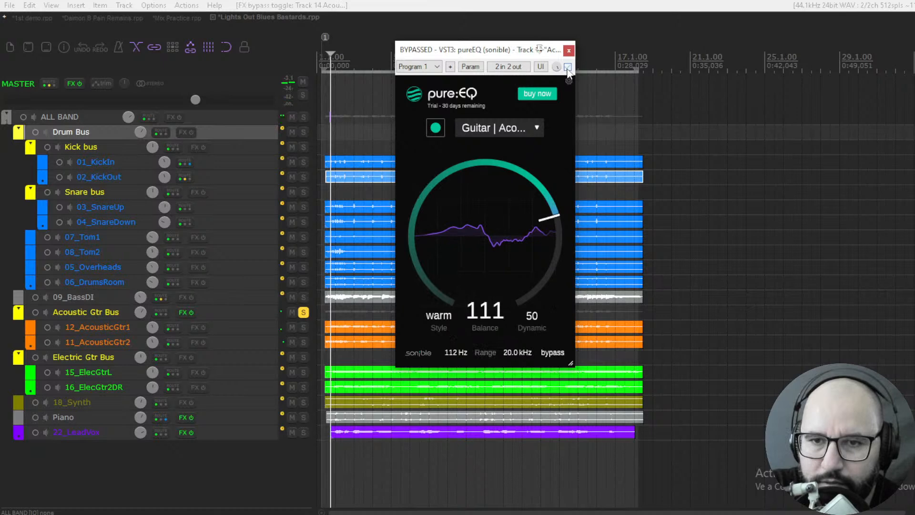
# Close the acoustic guitar pure:EQ and unsolo its bus, then solo and play the Piano with its pure:EQ open.
pyautogui.click(569, 50)
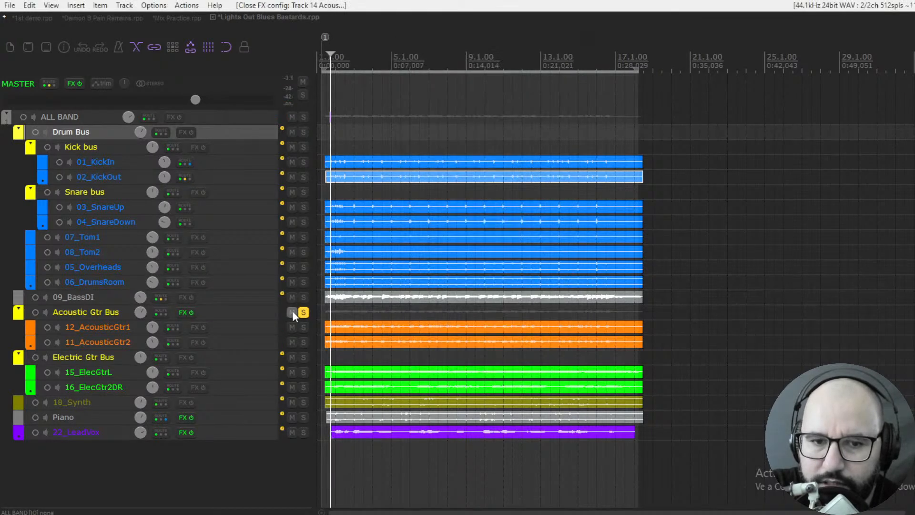
pyautogui.click(304, 312)
pyautogui.click(304, 418)
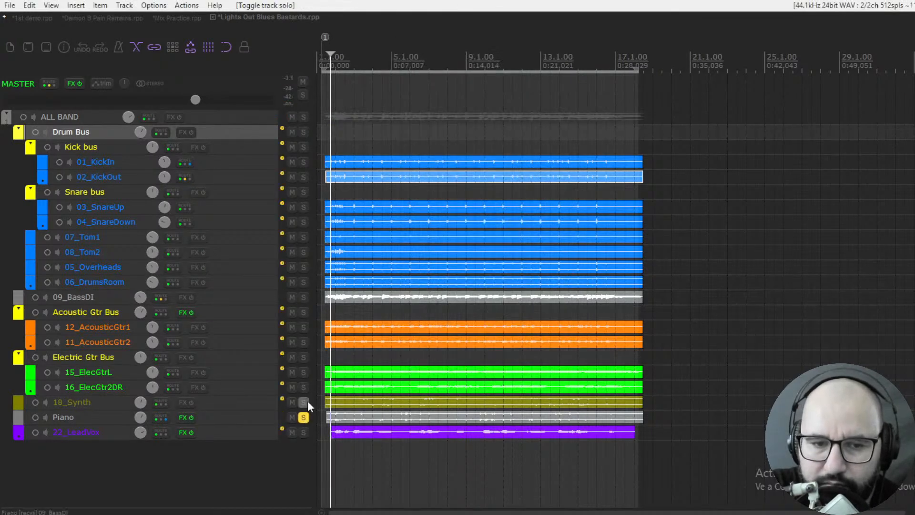
pyautogui.press('space')
pyautogui.rightClick(181, 417)
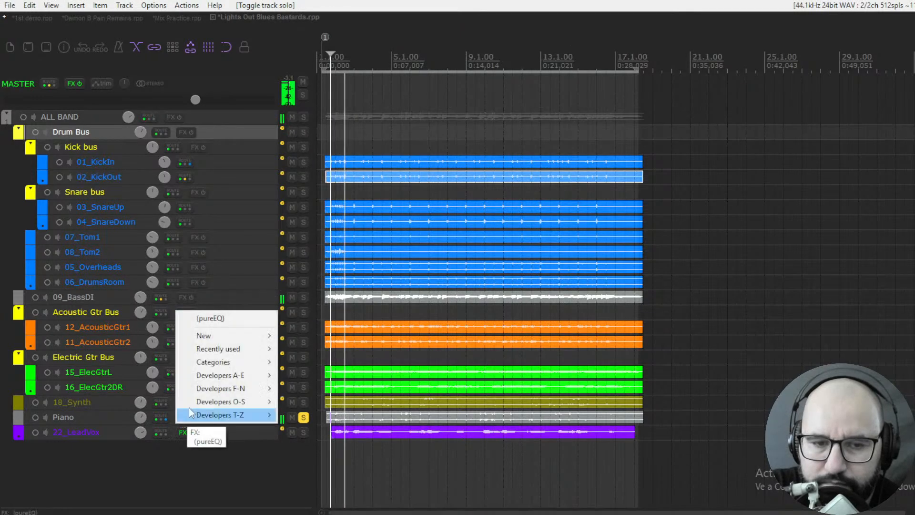
pyautogui.click(221, 323)
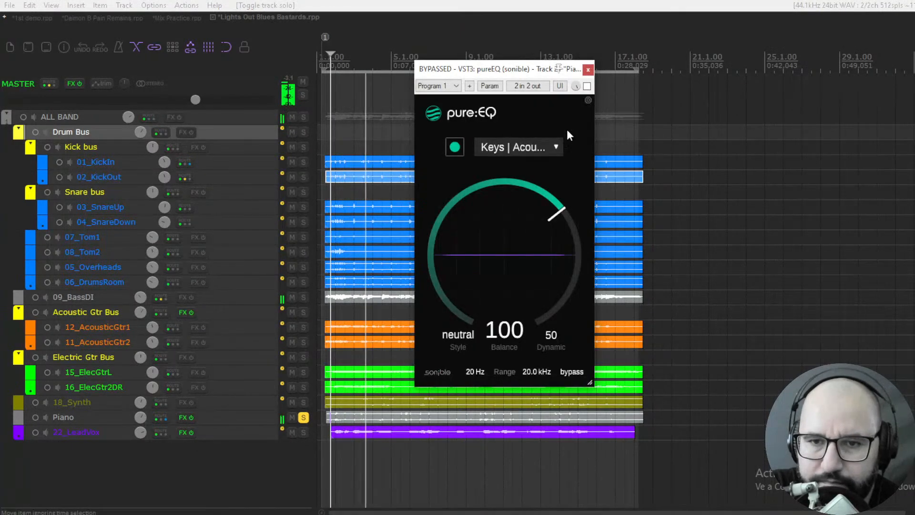
# View the piano pure:EQ's profile list without changing the acoustic keys profile, then enable the plugin and compare it with bypass.
pyautogui.click(518, 149)
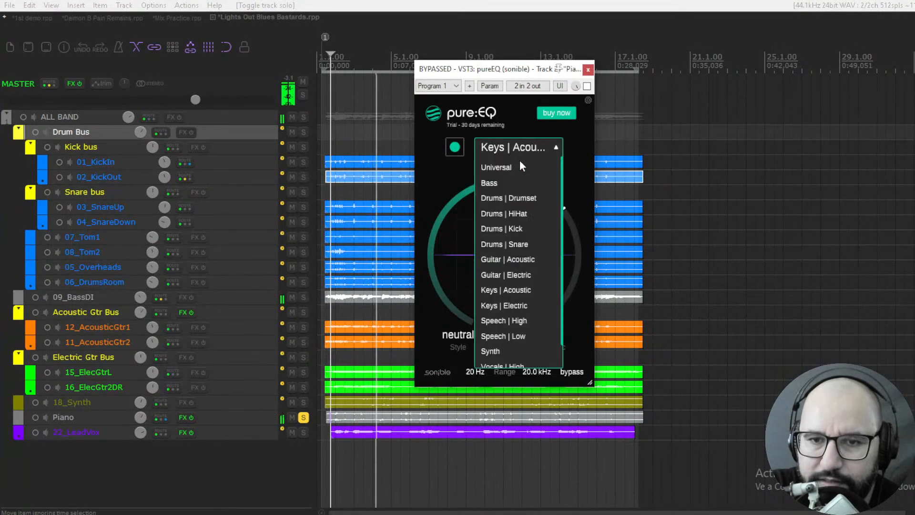
pyautogui.click(574, 138)
pyautogui.click(586, 86)
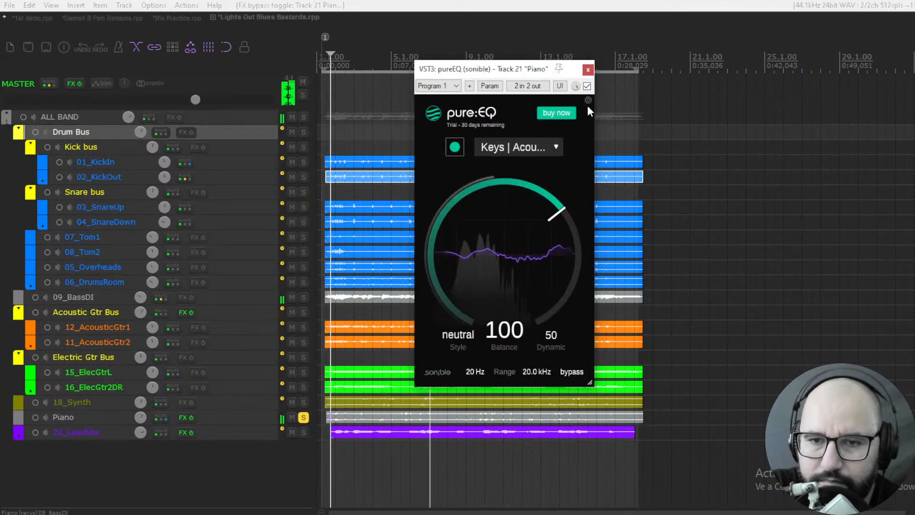
pyautogui.click(587, 87)
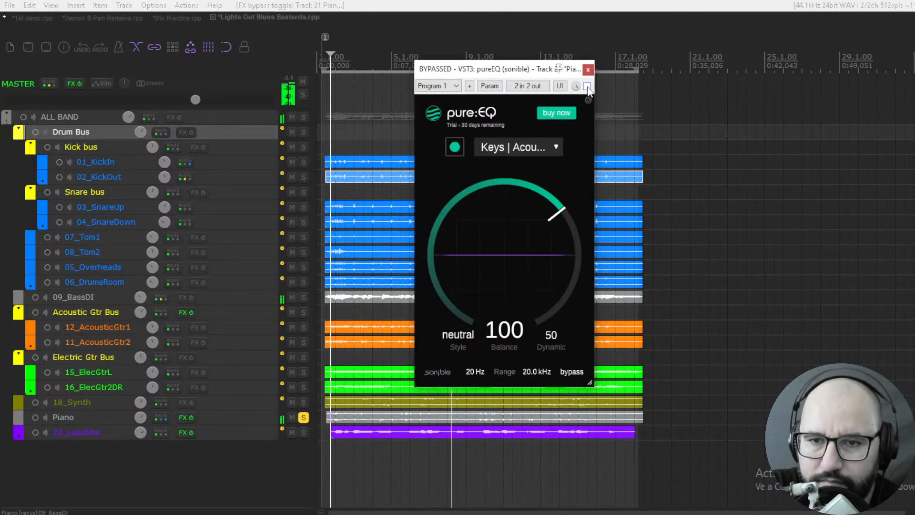
pyautogui.click(586, 87)
# Set the piano pure:EQ to bright style with Balance at 119.
pyautogui.moveTo(524, 226); pyautogui.dragTo(528, 202)
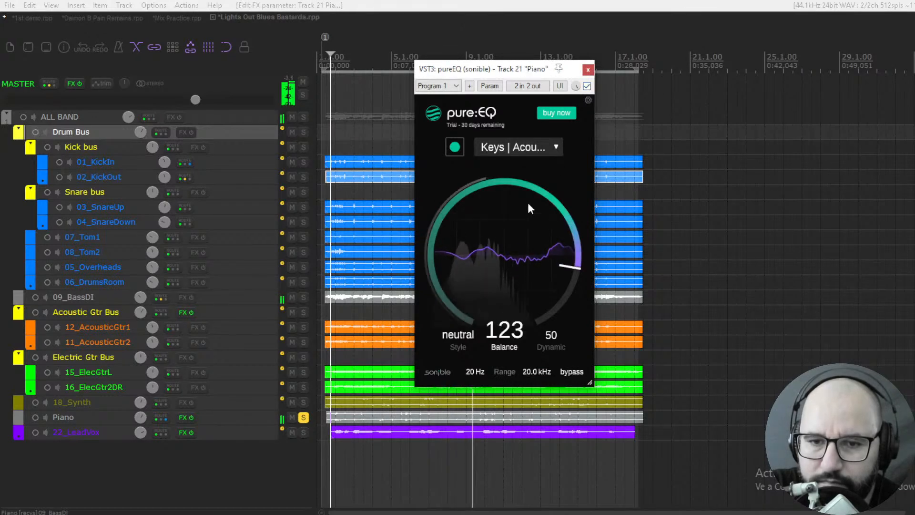
pyautogui.click(469, 333)
pyautogui.moveTo(560, 230); pyautogui.dragTo(563, 234)
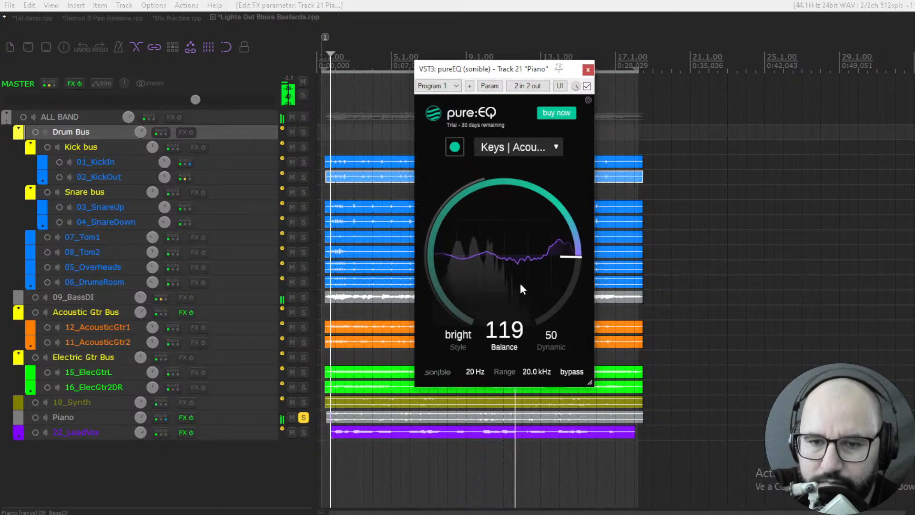
pyautogui.click(460, 338)
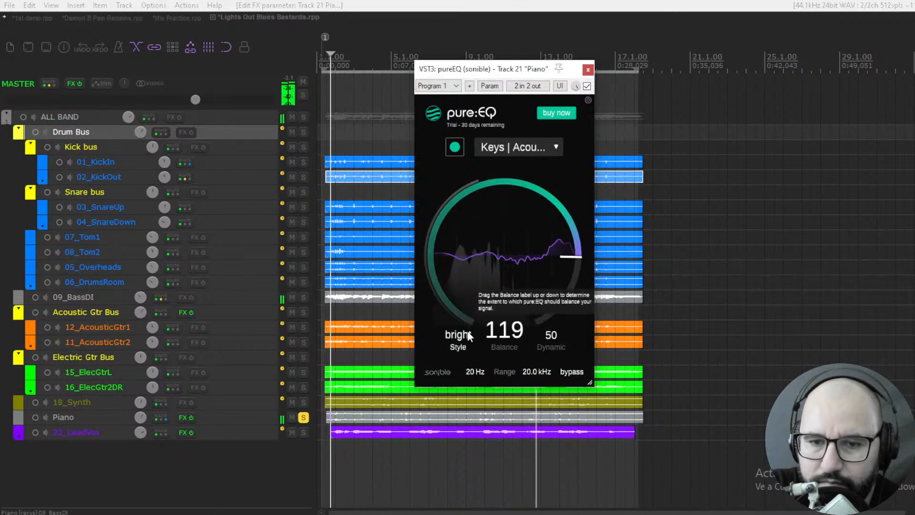
# Try the warm, neutral and bright styles on the piano pure:EQ with Balance at 122, ending on neutral.
pyautogui.click(459, 344)
pyautogui.click(459, 344)
pyautogui.click(459, 344)
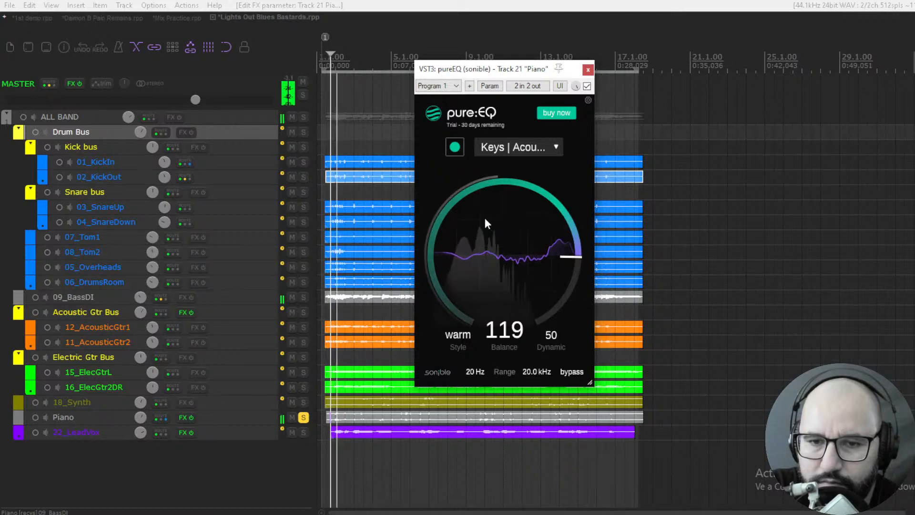
pyautogui.moveTo(564, 231)
pyautogui.mouseDown()
pyautogui.moveTo(572, 214)
pyautogui.moveTo(571, 230)
pyautogui.mouseUp()
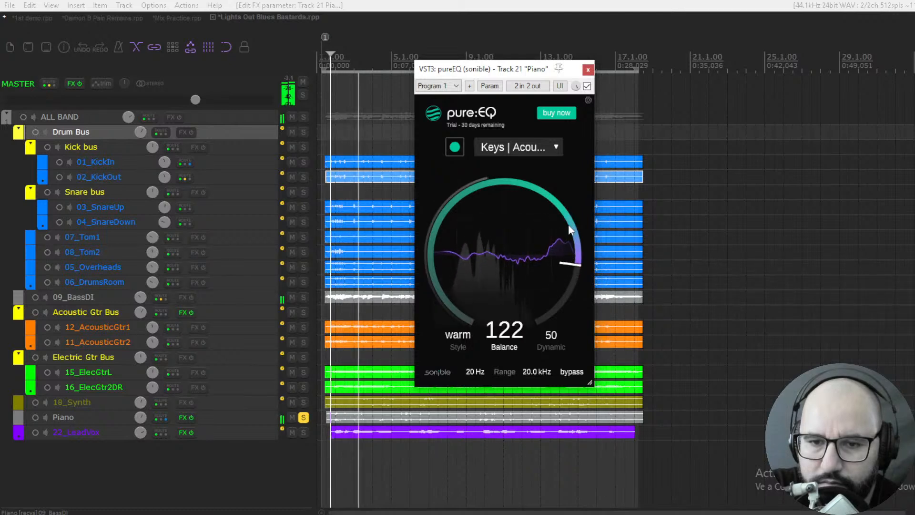
pyautogui.click(468, 337)
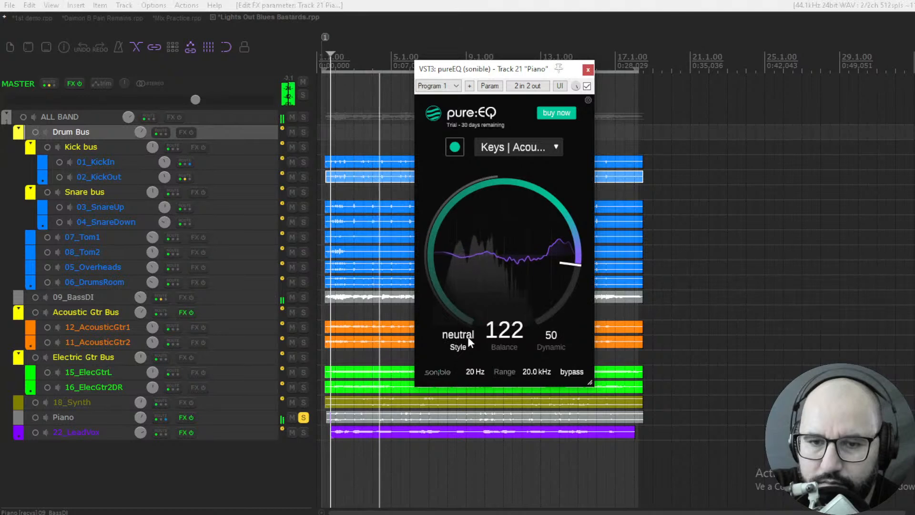
pyautogui.click(467, 336)
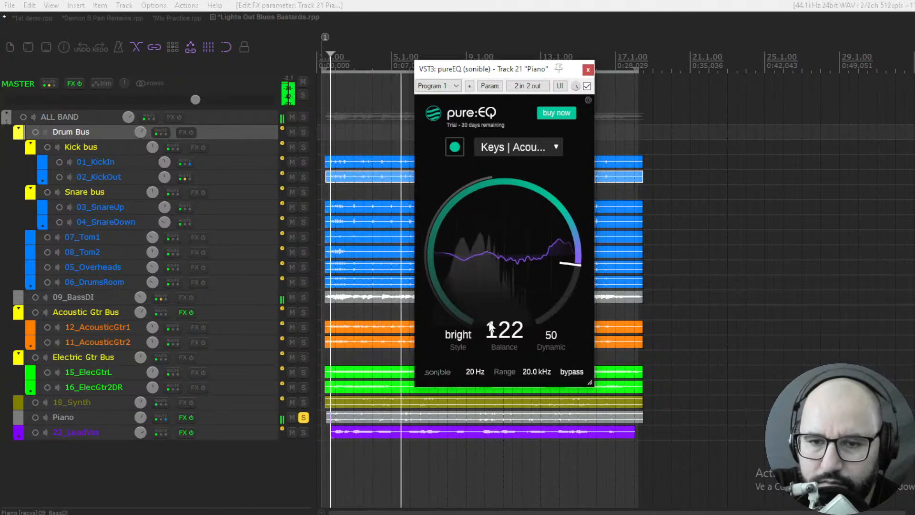
pyautogui.click(467, 338)
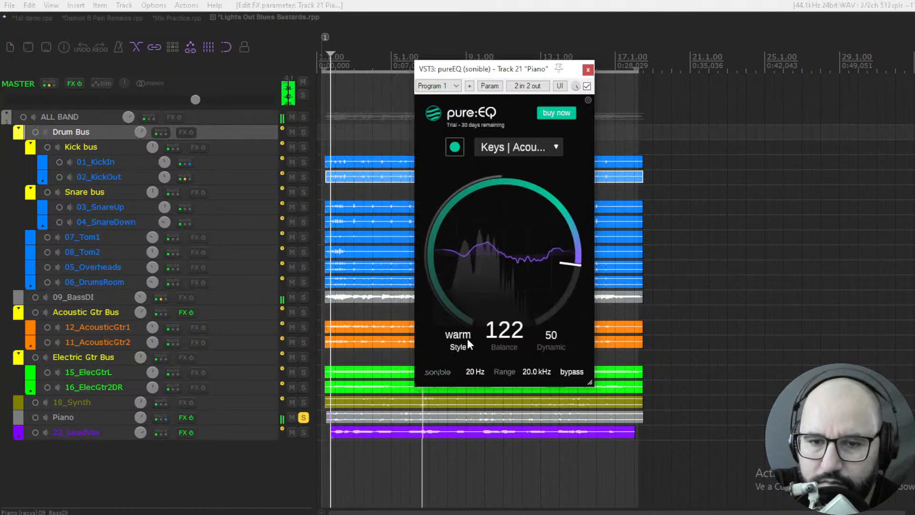
pyautogui.click(462, 336)
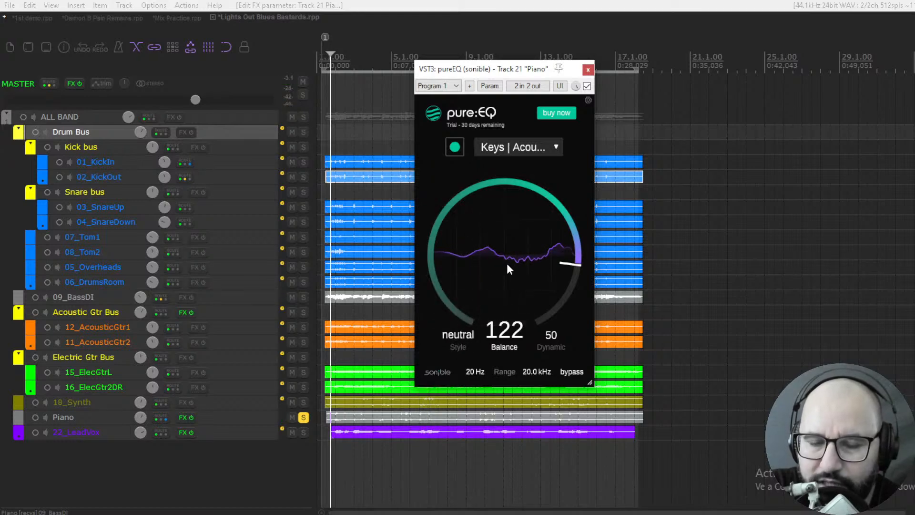
# Set the piano pure:EQ to Dynamic 100, Balance 126 and bright style during playback, comparing it with bypass.
pyautogui.press('space')
pyautogui.moveTo(549, 337); pyautogui.dragTo(553, 220)
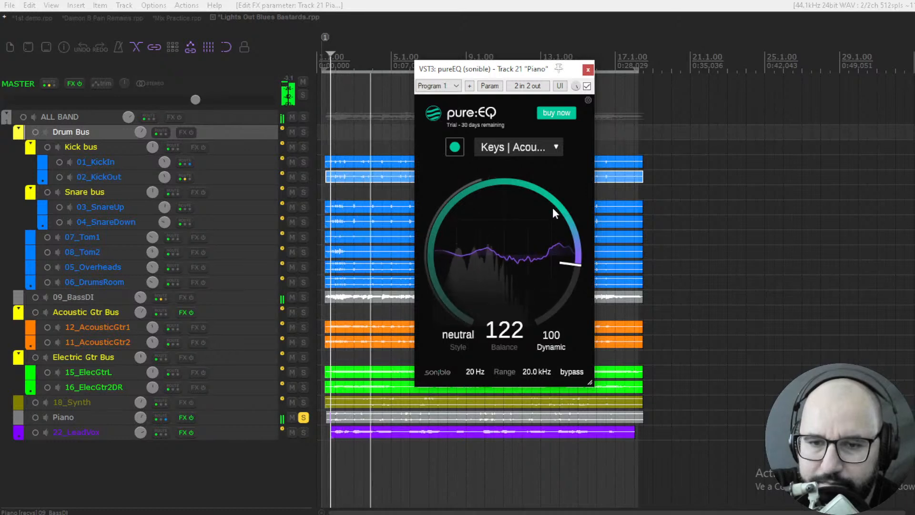
pyautogui.click(587, 87)
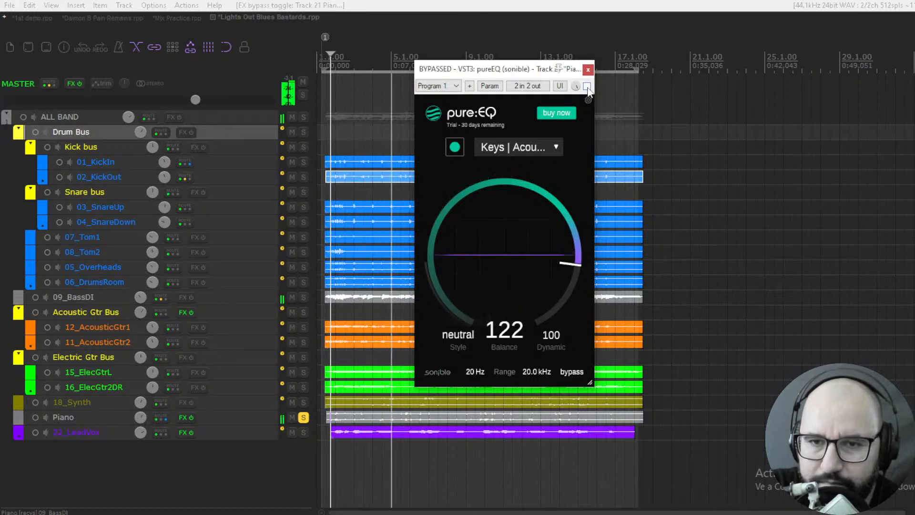
pyautogui.click(587, 86)
pyautogui.moveTo(553, 213); pyautogui.dragTo(505, 272)
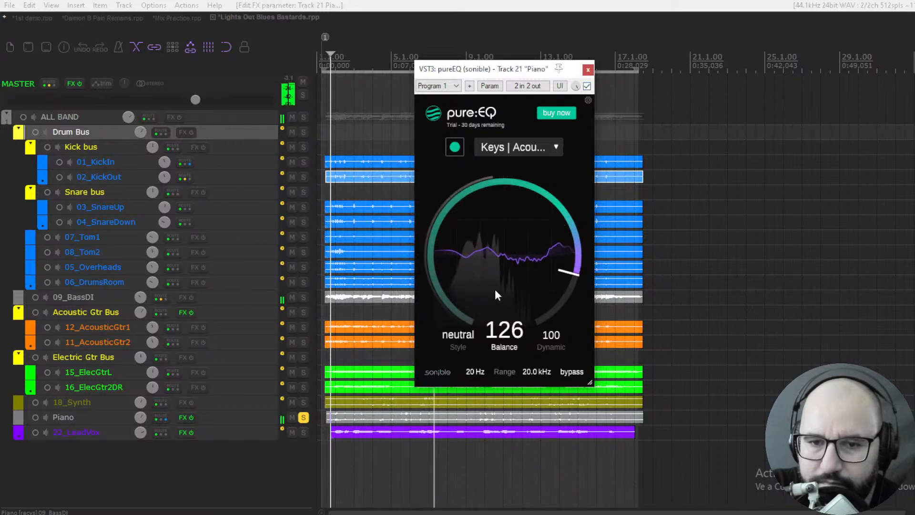
pyautogui.click(468, 336)
pyautogui.click(587, 86)
pyautogui.click(587, 86)
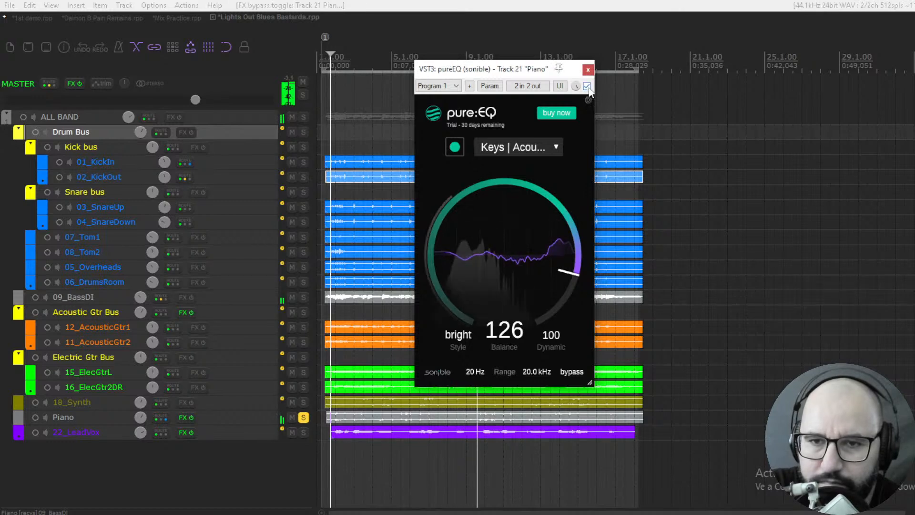
# Close the piano pure:EQ and unsolo the Piano, then solo and play 22_LeadVox with its pure:EQ open.
pyautogui.click(588, 69)
pyautogui.click(303, 418)
pyautogui.click(303, 433)
pyautogui.rightClick(182, 434)
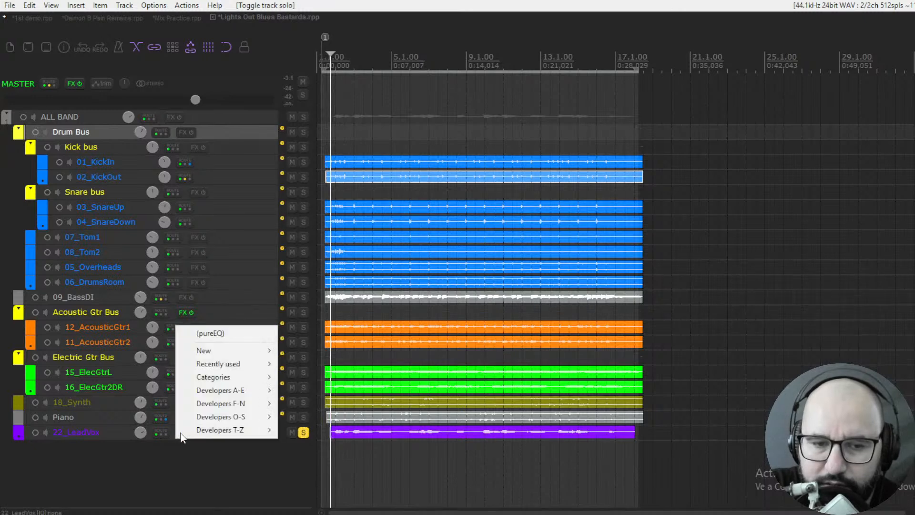
pyautogui.click(219, 333)
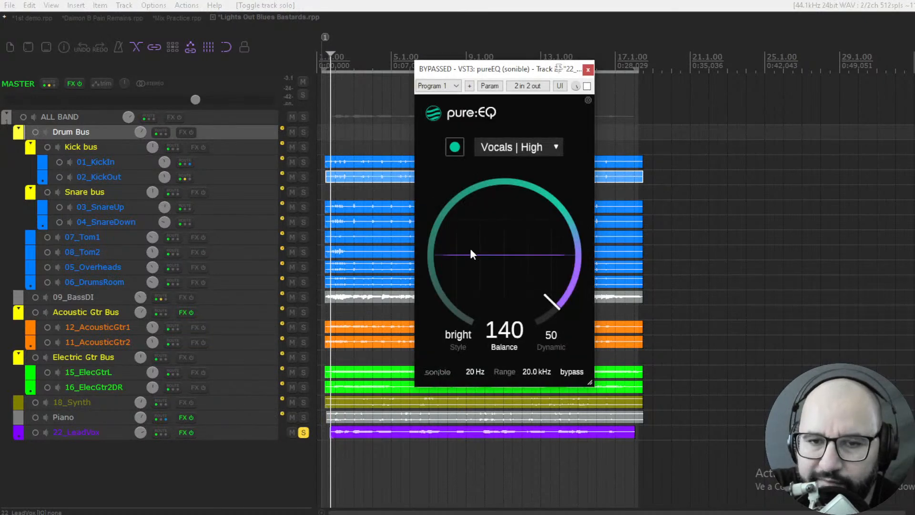
pyautogui.press('space')
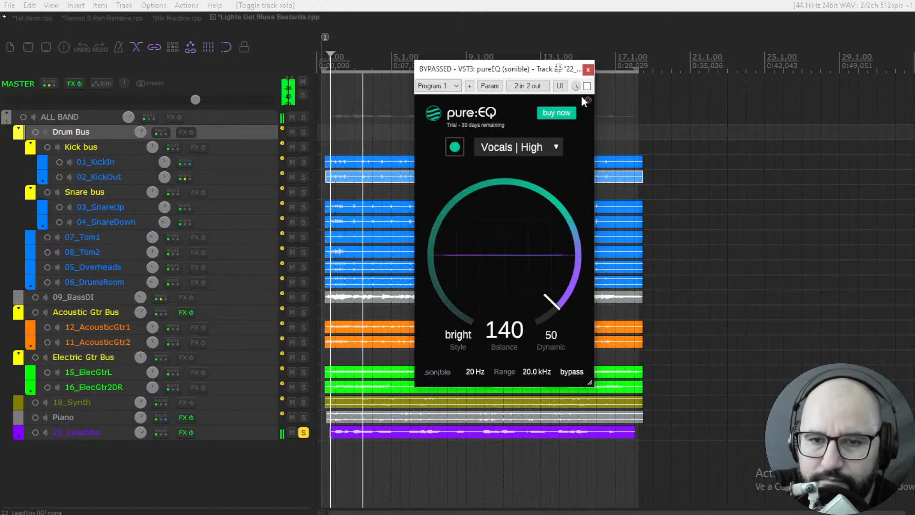
# Set the lead vocal pure:EQ's Balance to 100 and enable the plugin, trying warm and then neutral style.
pyautogui.moveTo(527, 193); pyautogui.dragTo(527, 188)
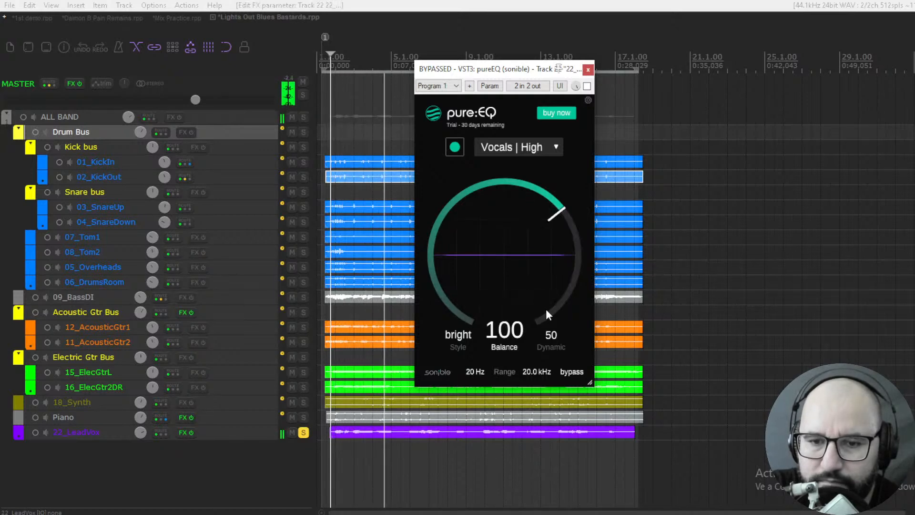
pyautogui.click(458, 332)
pyautogui.click(586, 86)
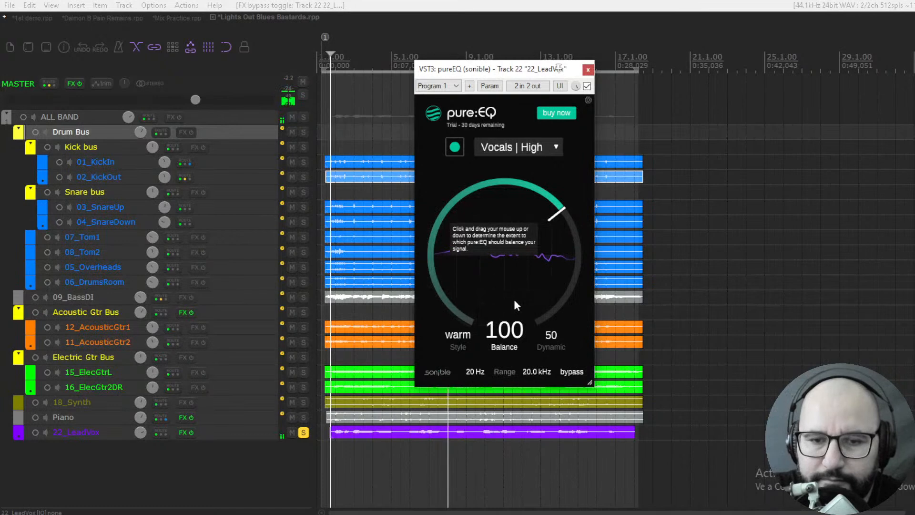
pyautogui.click(463, 336)
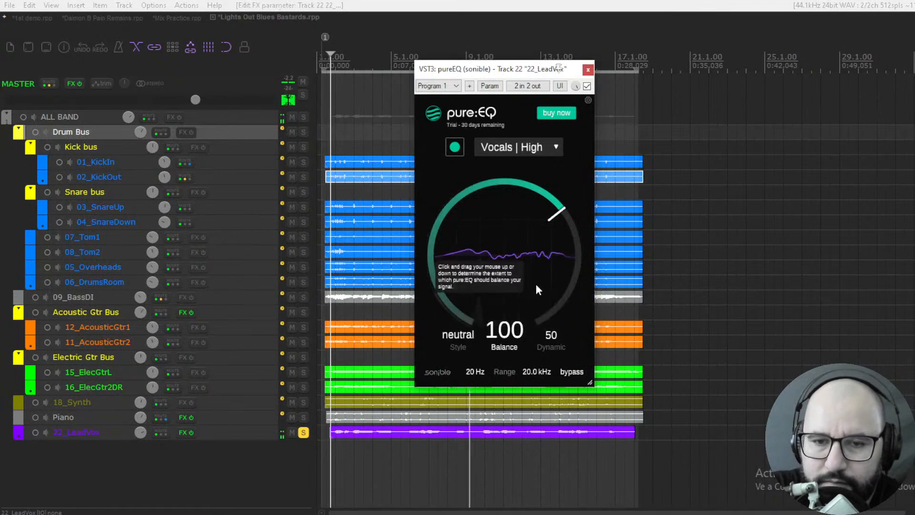
# Set the lead vocal pure:EQ to bright style, raising Balance to 120 and then 144, and compare it with bypass.
pyautogui.moveTo(532, 241); pyautogui.dragTo(531, 220)
pyautogui.click(464, 344)
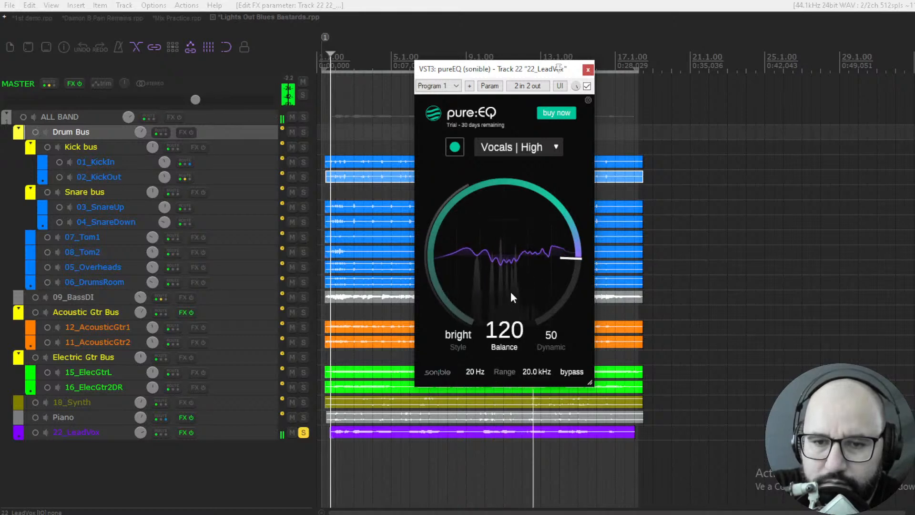
pyautogui.moveTo(548, 247); pyautogui.dragTo(546, 215)
pyautogui.click(587, 86)
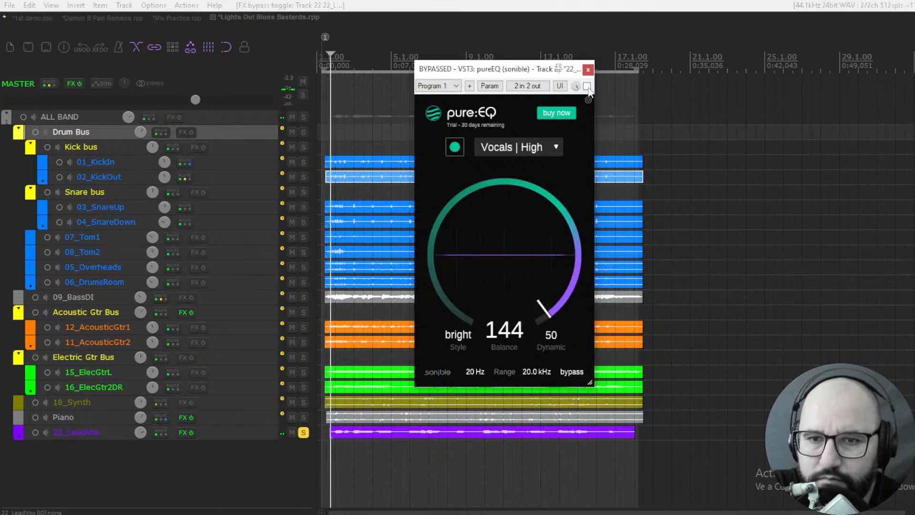
pyautogui.press('space')
pyautogui.click(587, 86)
# Set the lead vocal pure:EQ's Dynamic to 100 and its lower Range limit to 70 Hz, comparing it with bypass.
pyautogui.moveTo(556, 345); pyautogui.dragTo(560, 227)
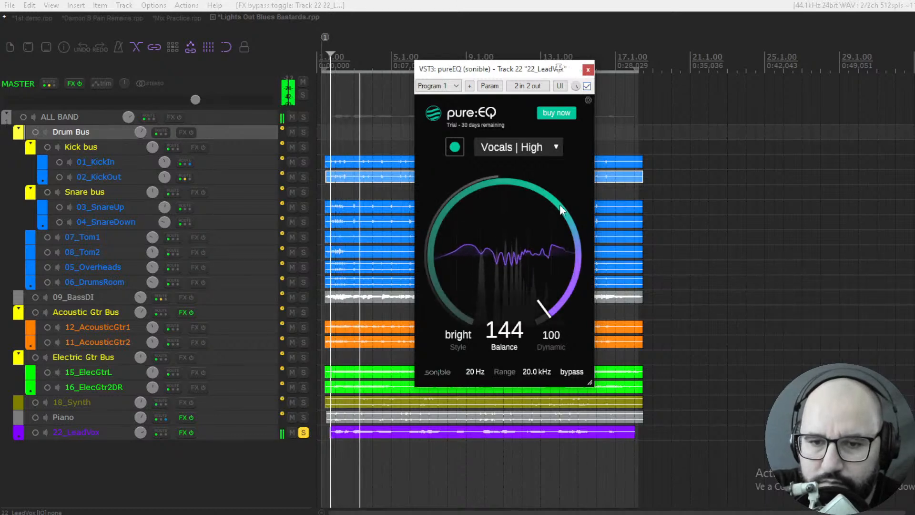
pyautogui.moveTo(488, 365)
pyautogui.mouseDown()
pyautogui.moveTo(478, 365)
pyautogui.moveTo(487, 316)
pyautogui.mouseUp()
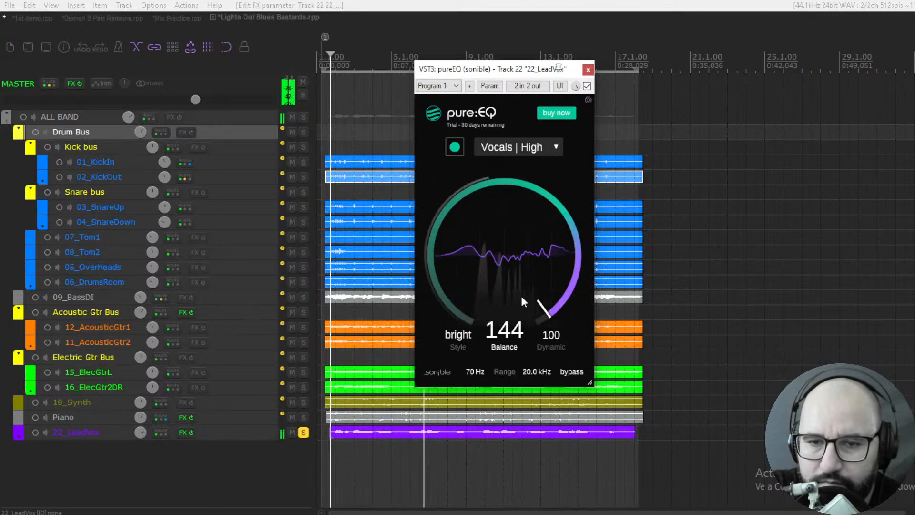
pyautogui.click(587, 86)
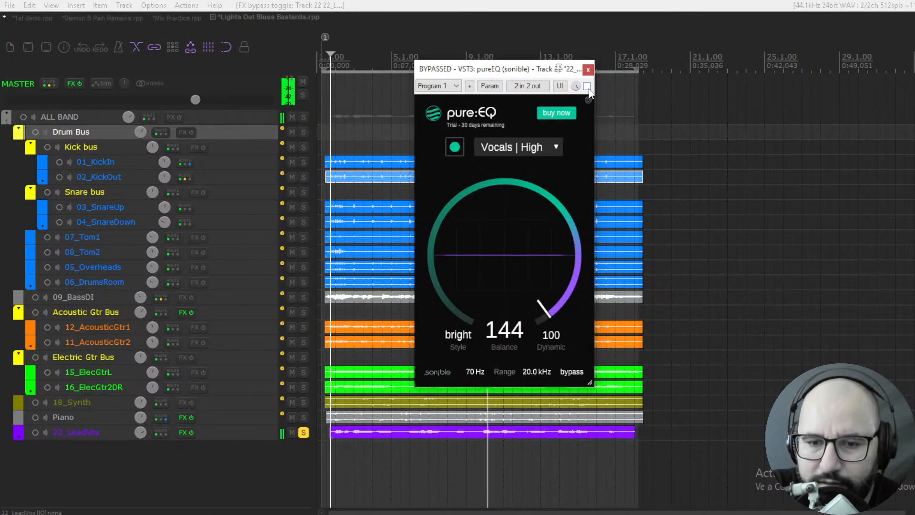
pyautogui.click(587, 87)
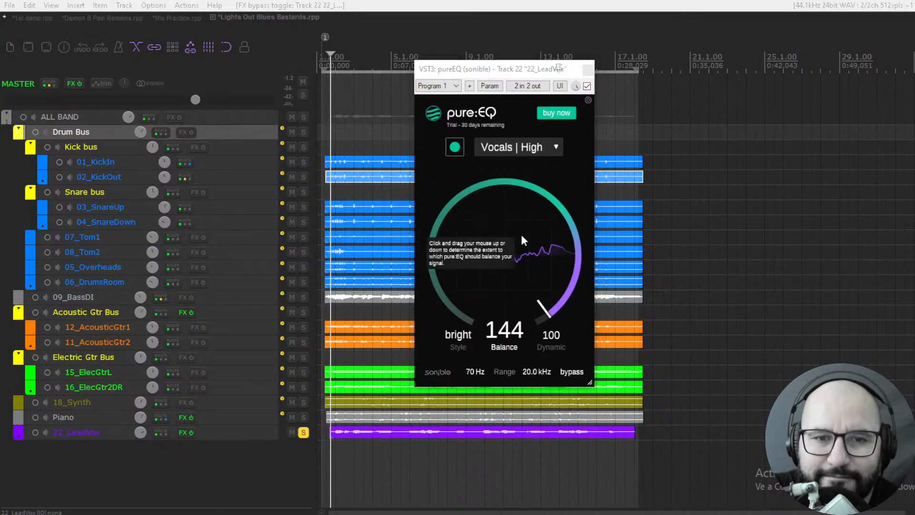
# Switch to the music production website in the browser and show its free guides and tools options.
pyautogui.hotkey('alt', 'Tab')
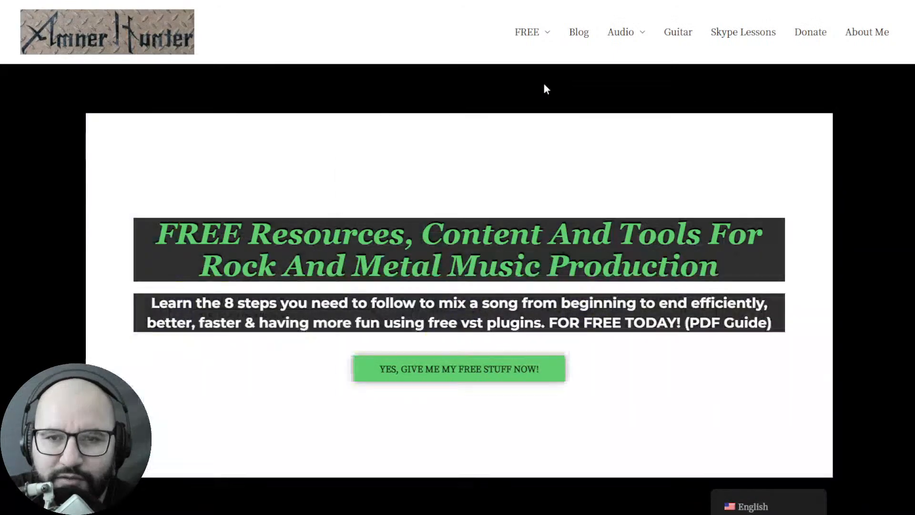
pyautogui.moveTo(528, 33)
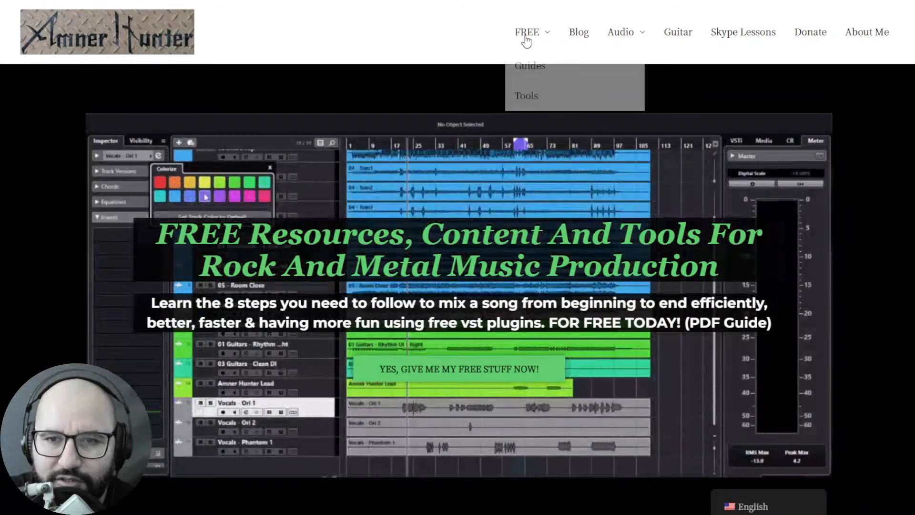